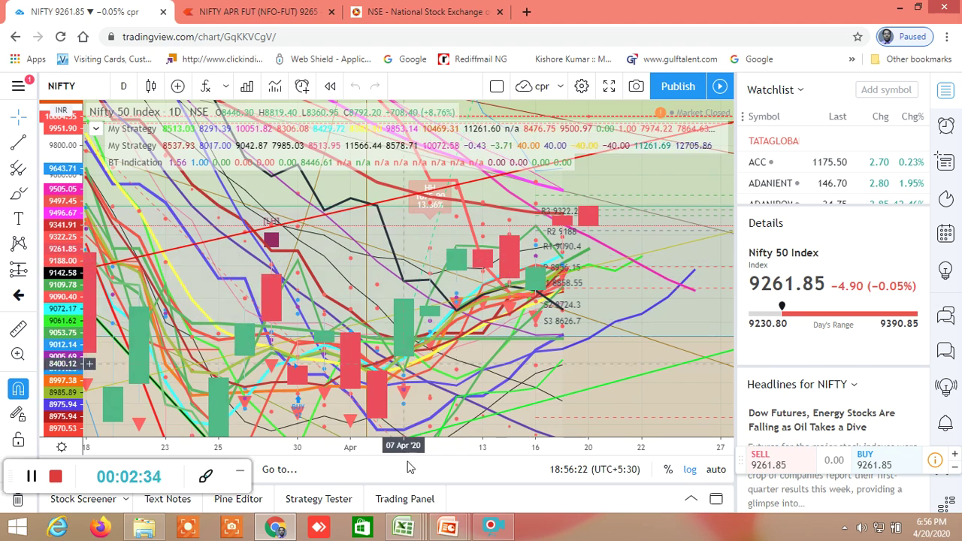
Switch to the BUY LEVEL AND SELL LEVEL CUM SCREENER workbook in Excel and examine the buy and sell targets for commodities, NIFTY and BANKNIFTY.
{"action": "mouse_move", "coordinate": [404, 526]}
{"action": "left_click", "coordinate": [184, 466]}
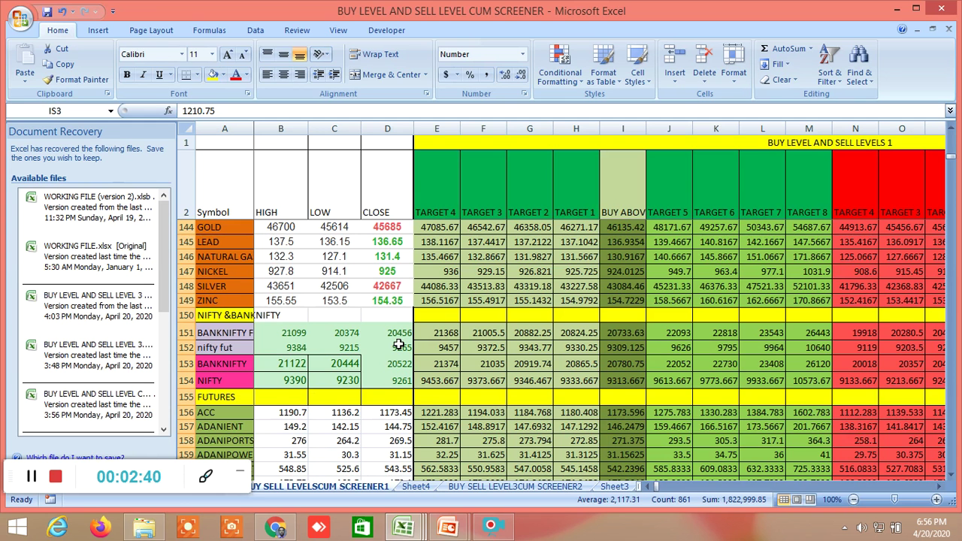
{"action": "scroll", "coordinate": [398, 344], "scroll_direction": "up", "scroll_amount": 2}
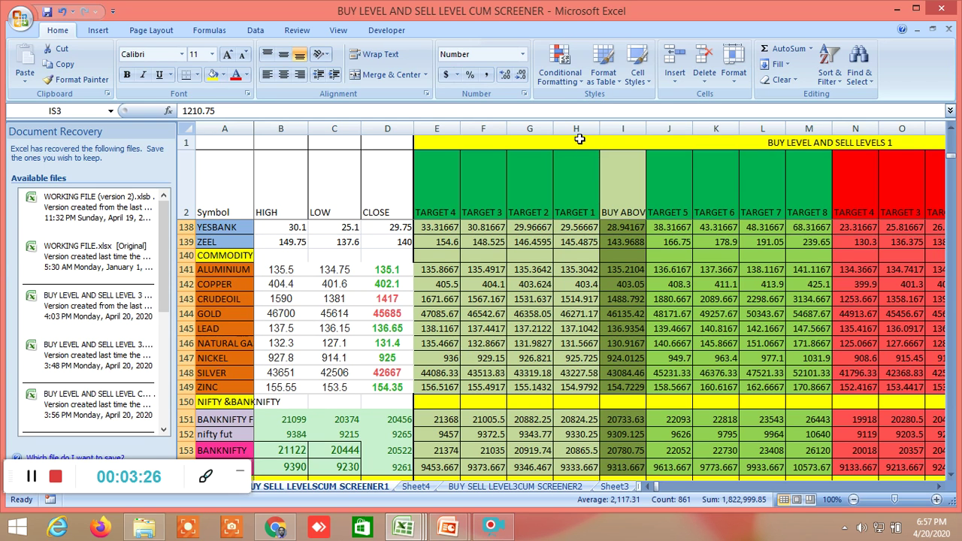
{"action": "left_click", "coordinate": [939, 487]}
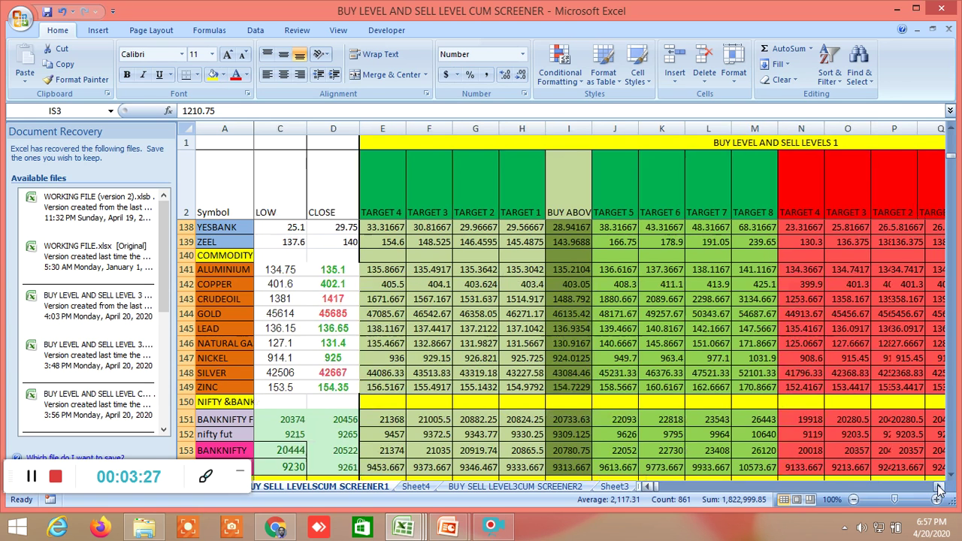
{"action": "left_click", "coordinate": [938, 489]}
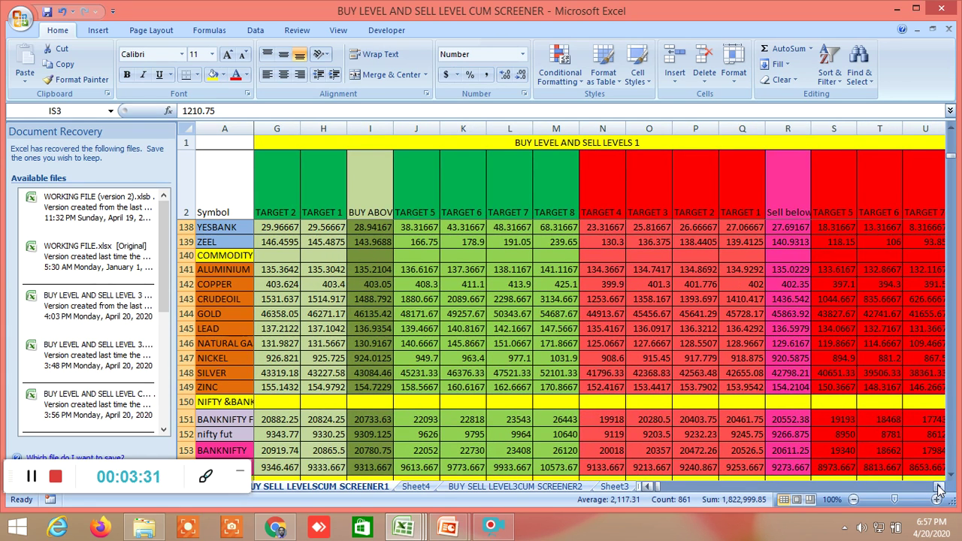
{"action": "left_click", "coordinate": [939, 487]}
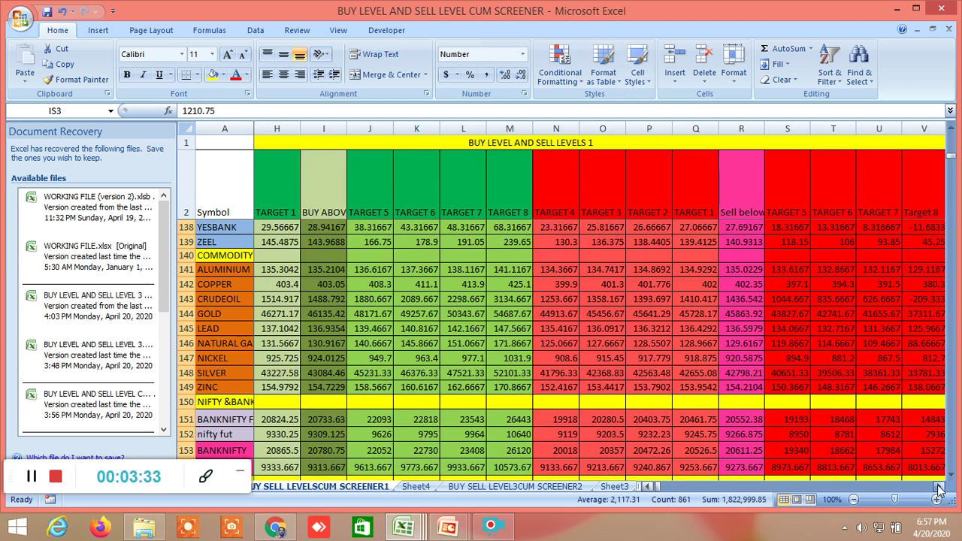
{"action": "left_click", "coordinate": [659, 487]}
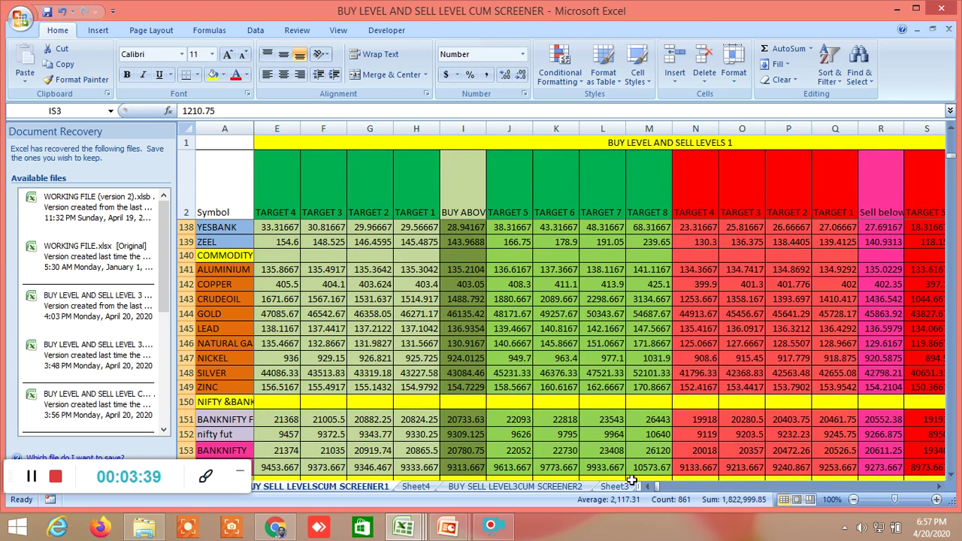
{"action": "left_click", "coordinate": [651, 487]}
{"action": "left_click", "coordinate": [651, 486]}
{"action": "left_click", "coordinate": [651, 487]}
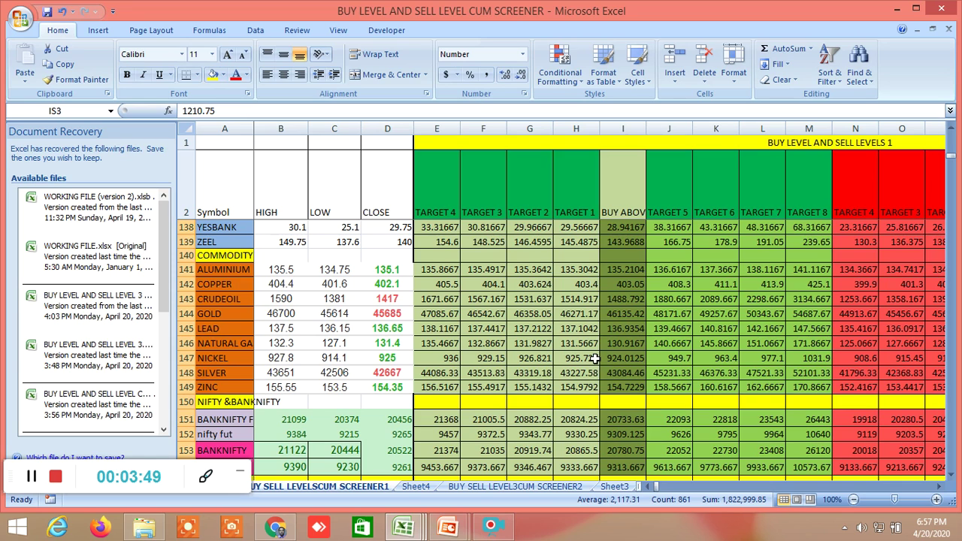
{"action": "scroll", "coordinate": [595, 359], "scroll_direction": "up", "scroll_amount": 3}
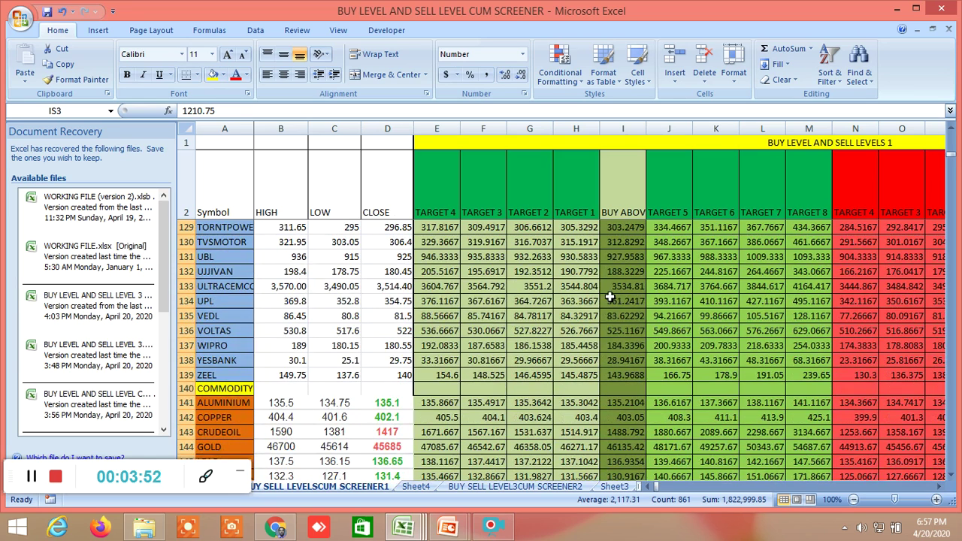
{"action": "scroll", "coordinate": [602, 358], "scroll_direction": "down", "scroll_amount": 4}
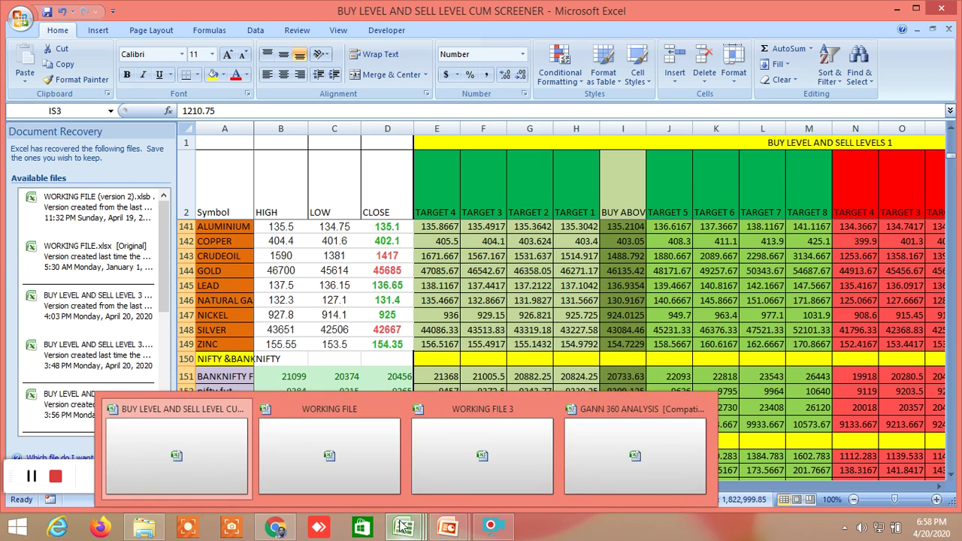
Switch to the Nifty 50 daily chart in Chrome and examine the March–April 2020 candles against the trend lines and indicator curves.
{"action": "left_click", "coordinate": [279, 529]}
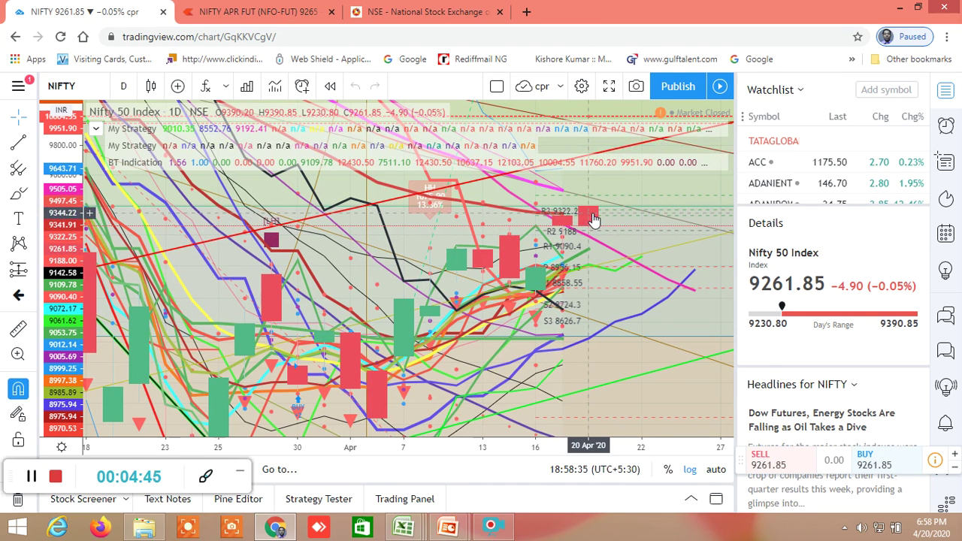
{"action": "scroll", "coordinate": [611, 255], "scroll_direction": "down", "scroll_amount": 3}
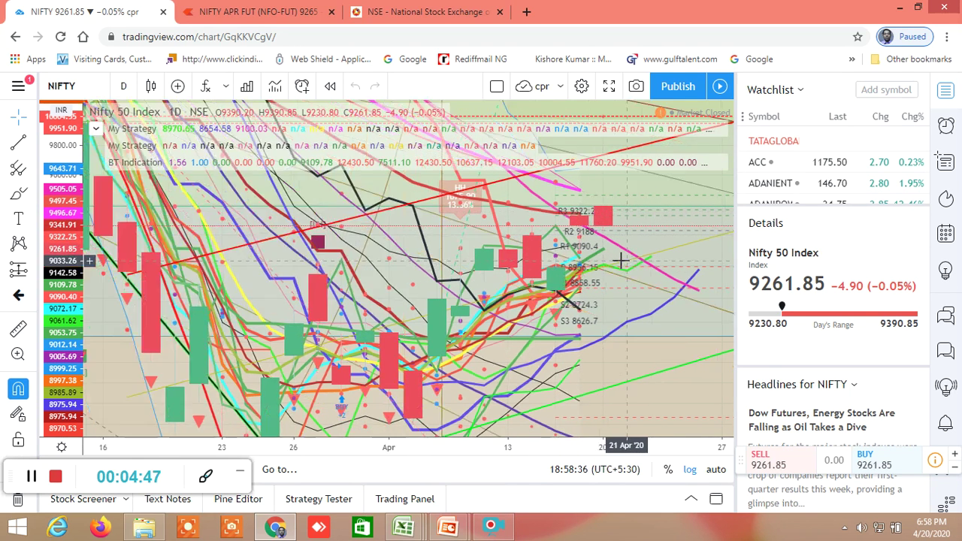
{"action": "scroll", "coordinate": [618, 277], "scroll_direction": "down", "scroll_amount": 3}
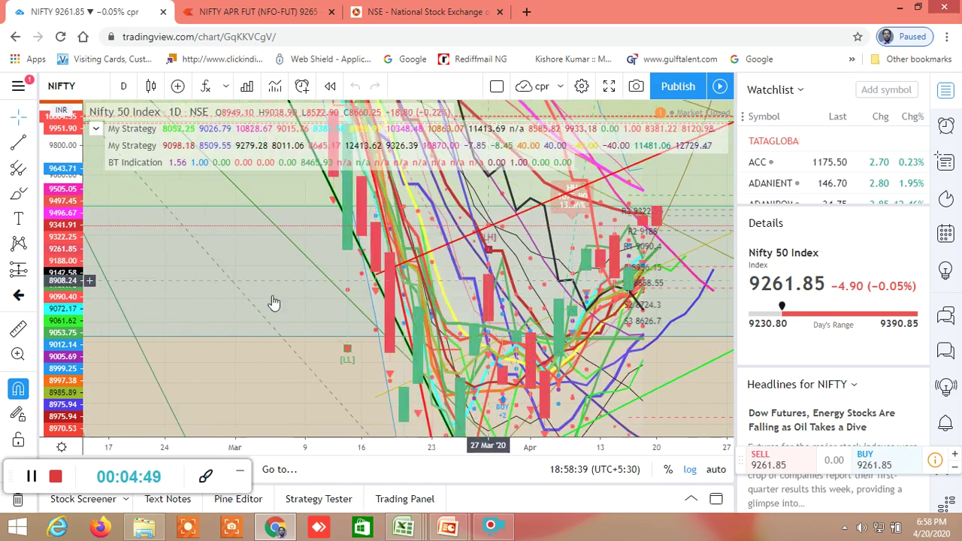
{"action": "left_click_drag", "start_coordinate": [70, 329], "coordinate": [65, 379]}
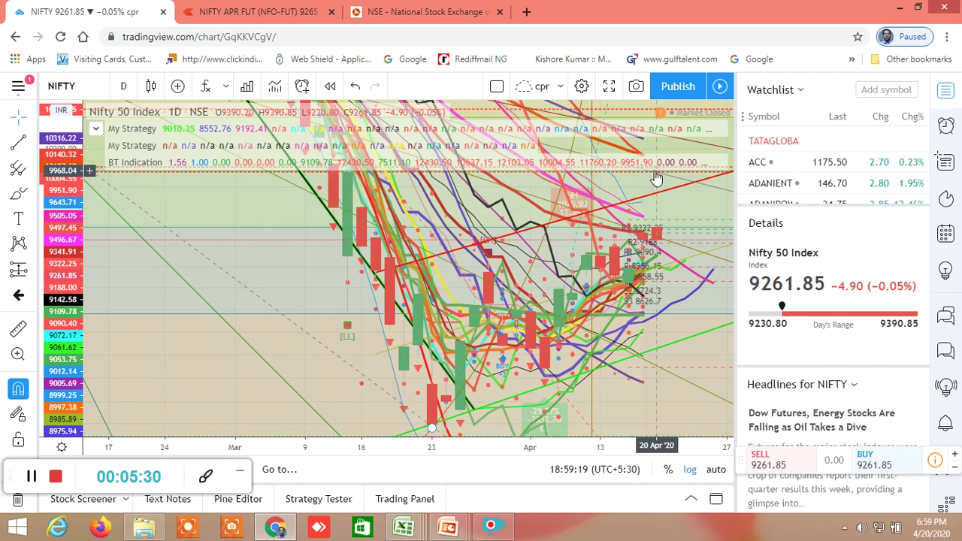
{"action": "scroll", "coordinate": [646, 414], "scroll_direction": "up", "scroll_amount": 3}
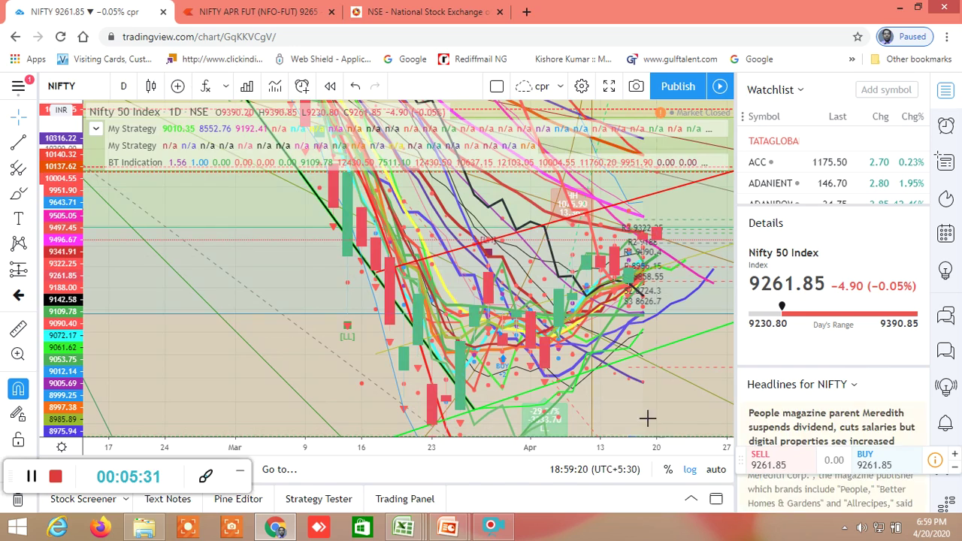
{"action": "scroll", "coordinate": [597, 367], "scroll_direction": "up", "scroll_amount": 2}
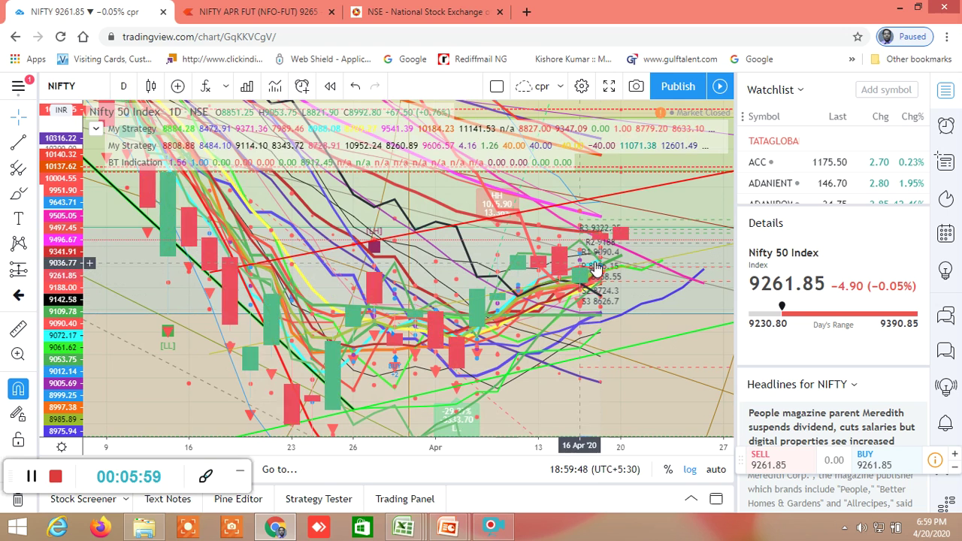
{"action": "scroll", "coordinate": [421, 319], "scroll_direction": "down", "scroll_amount": 2}
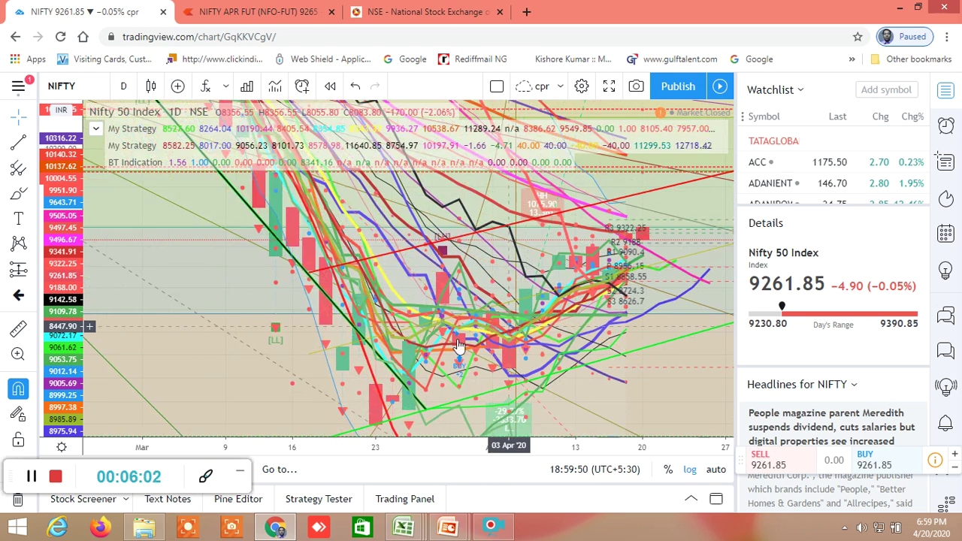
{"action": "left_click_drag", "start_coordinate": [281, 283], "coordinate": [276, 263]}
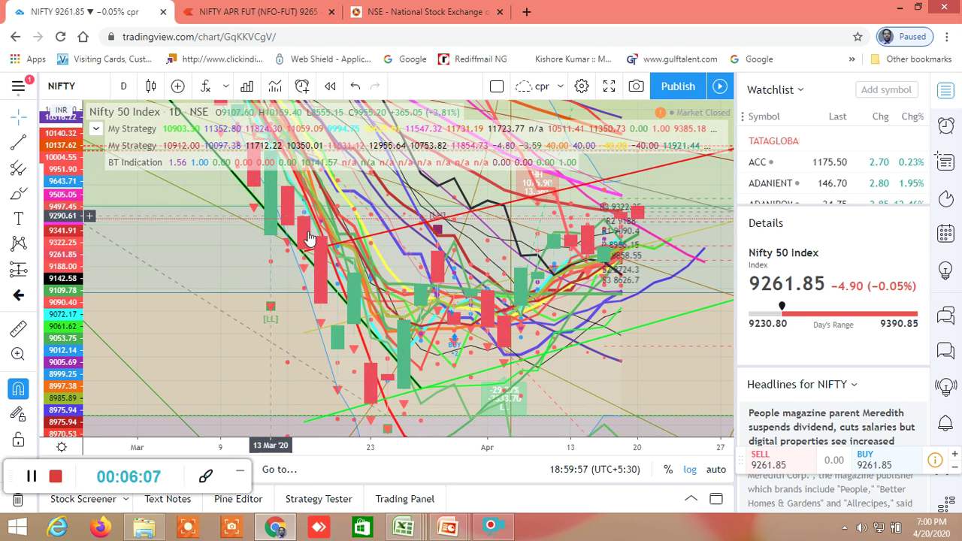
Examine the mid-to-late April candles up close against the R1–R3 and S1–S3 pivot levels.
{"action": "mouse_move", "coordinate": [378, 426]}
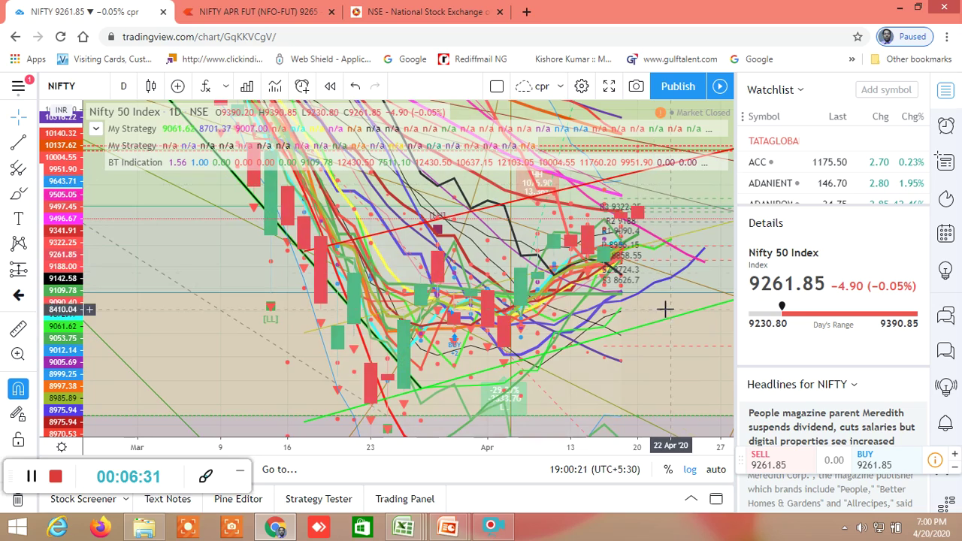
{"action": "scroll", "coordinate": [656, 314], "scroll_direction": "up", "scroll_amount": 5}
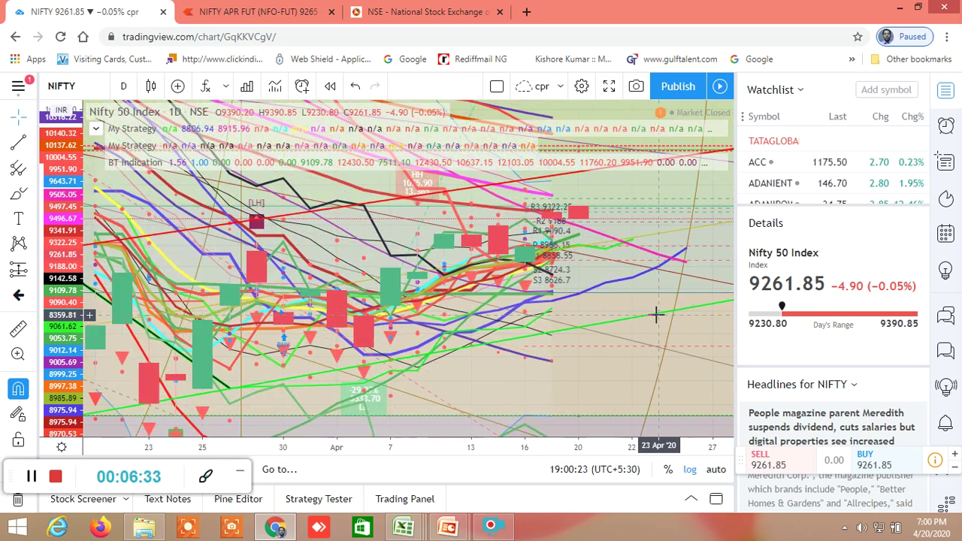
{"action": "left_click_drag", "start_coordinate": [73, 300], "coordinate": [63, 184]}
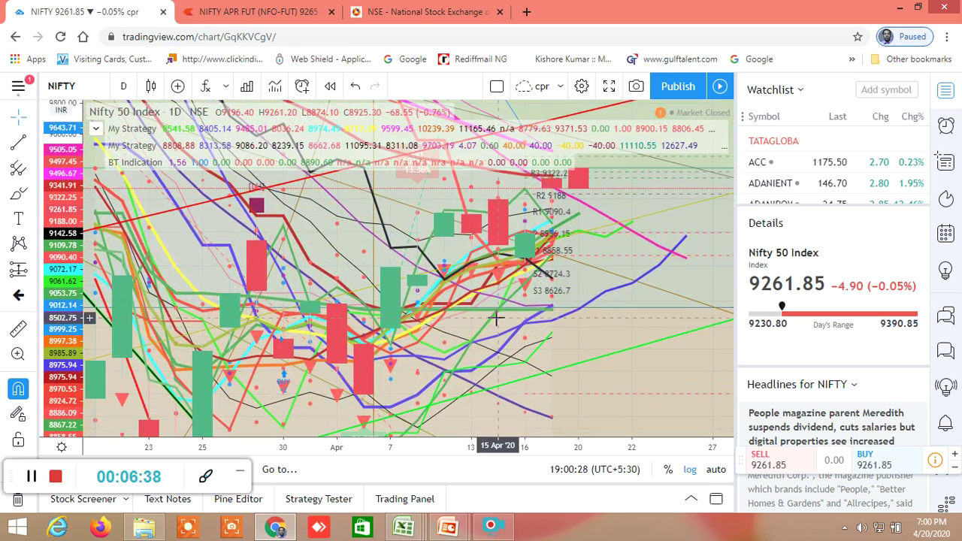
{"action": "left_click", "coordinate": [595, 388]}
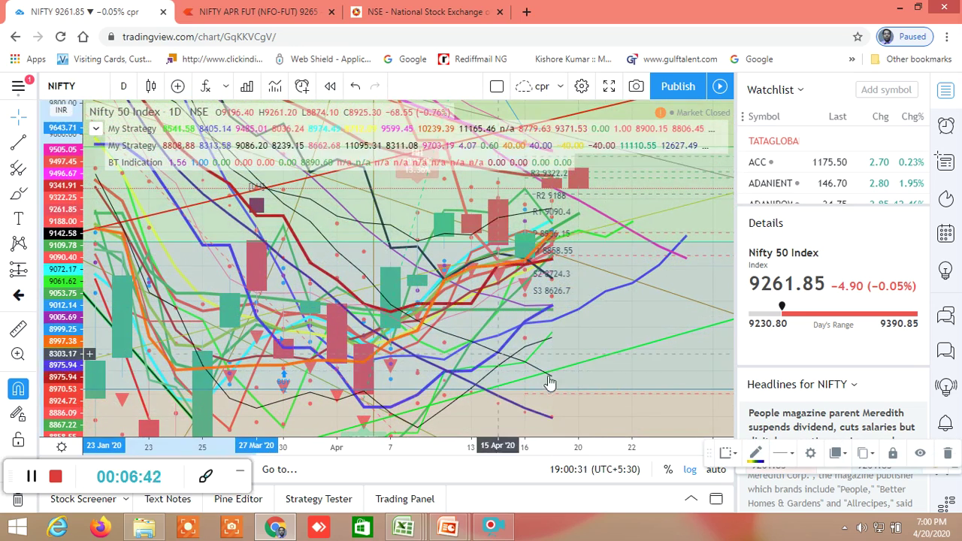
{"action": "mouse_move", "coordinate": [574, 393]}
{"action": "left_mouse_down"}
{"action": "mouse_move", "coordinate": [455, 326]}
{"action": "mouse_move", "coordinate": [397, 279]}
{"action": "mouse_move", "coordinate": [516, 323]}
{"action": "mouse_move", "coordinate": [505, 309]}
{"action": "left_mouse_up"}
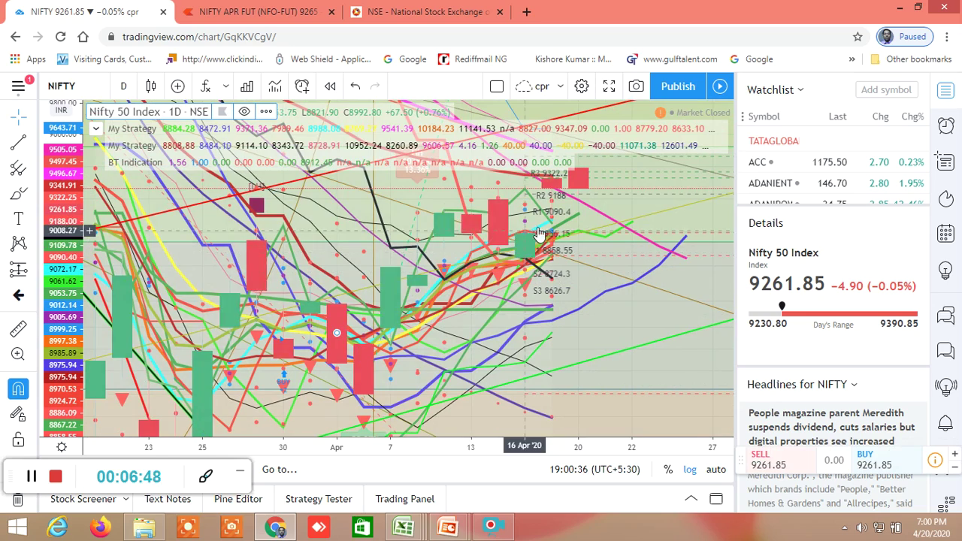
{"action": "left_click_drag", "start_coordinate": [305, 281], "coordinate": [291, 305]}
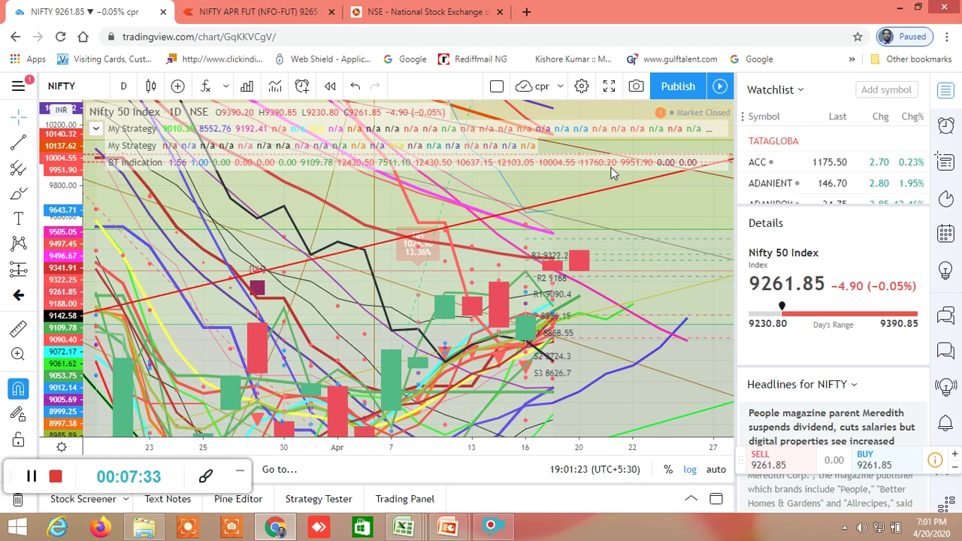
Collapse the indicator legend on the Nifty 50 chart and inspect the March–April price action against the rising red trend line.
{"action": "left_click", "coordinate": [95, 128]}
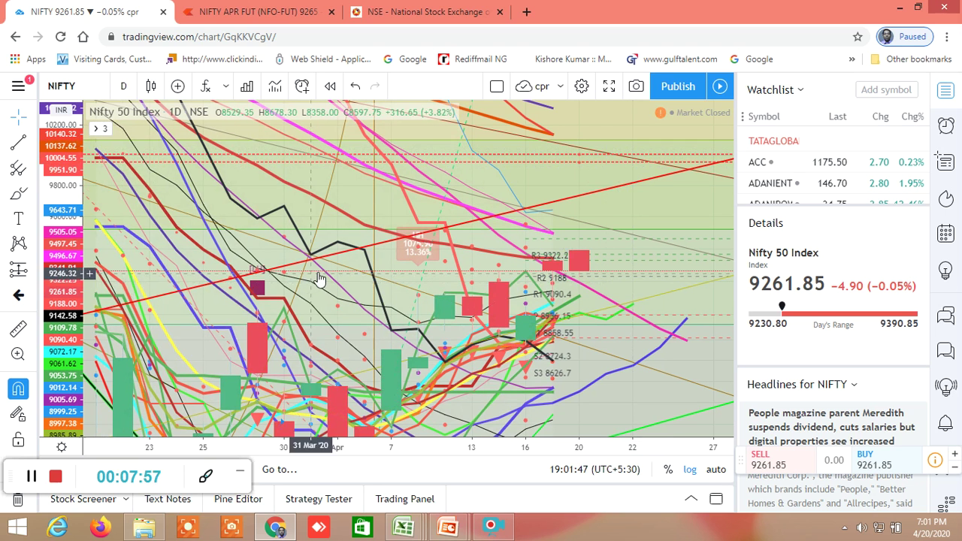
{"action": "scroll", "coordinate": [339, 282], "scroll_direction": "down", "scroll_amount": 3}
{"action": "scroll", "coordinate": [410, 293], "scroll_direction": "down", "scroll_amount": 3}
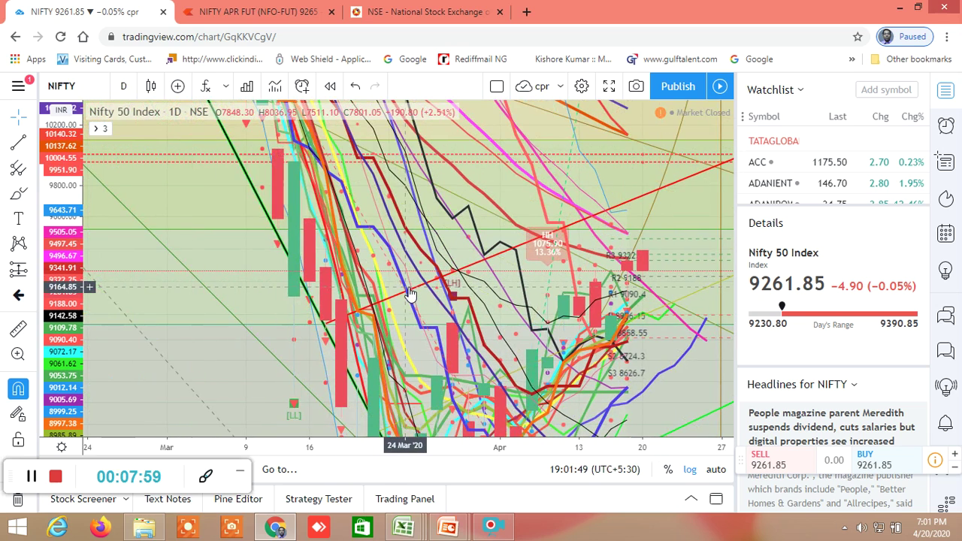
{"action": "scroll", "coordinate": [410, 293], "scroll_direction": "down", "scroll_amount": 2}
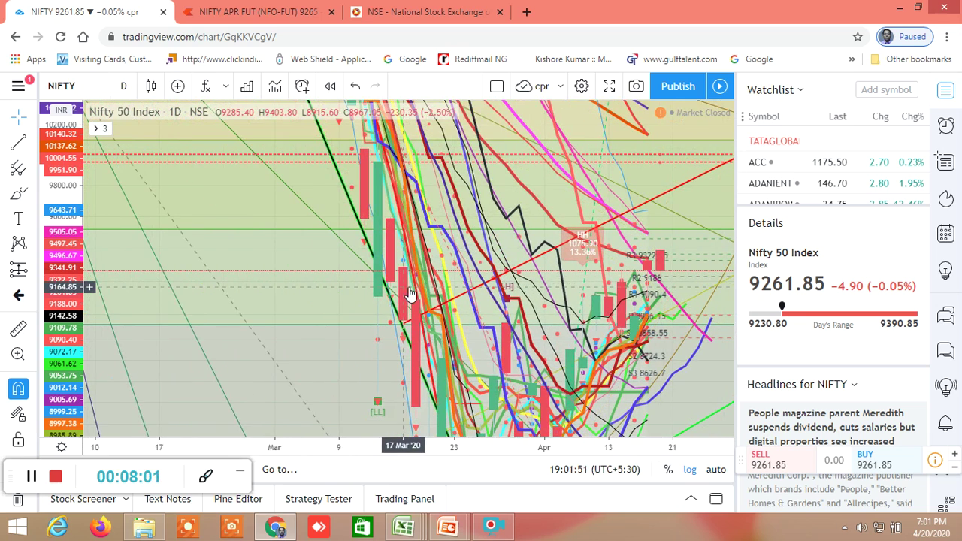
{"action": "scroll", "coordinate": [667, 326], "scroll_direction": "up", "scroll_amount": 2}
{"action": "scroll", "coordinate": [650, 326], "scroll_direction": "up", "scroll_amount": 1}
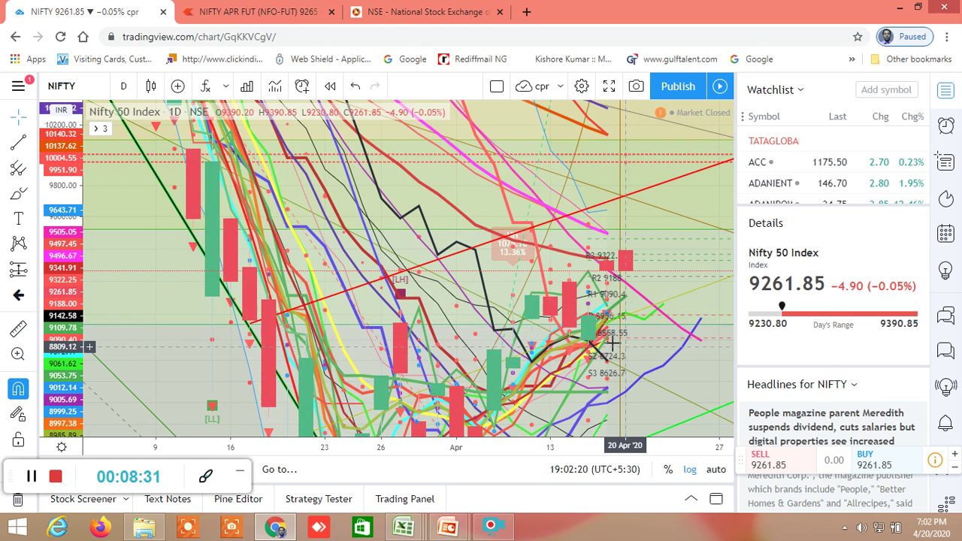
{"action": "scroll", "coordinate": [439, 354], "scroll_direction": "up", "scroll_amount": 2}
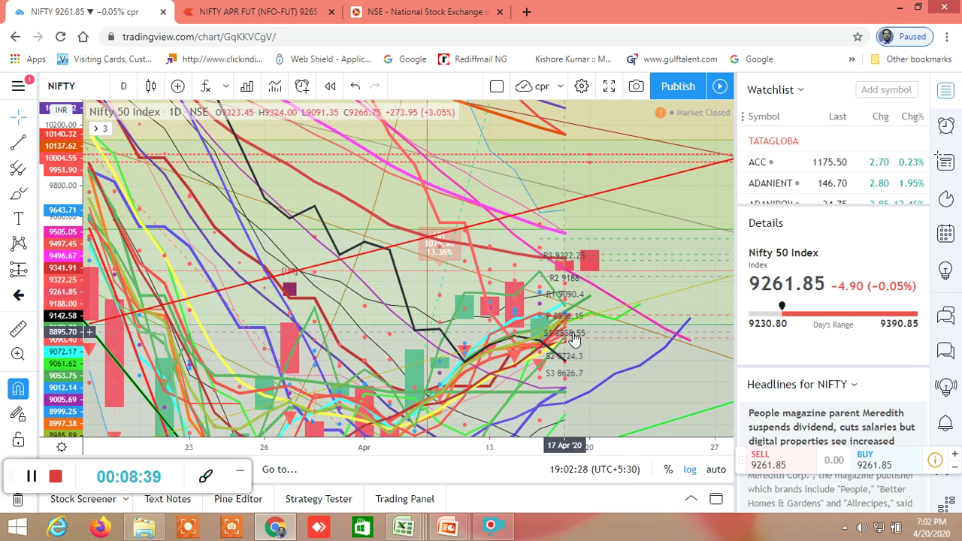
{"action": "scroll", "coordinate": [575, 339], "scroll_direction": "down", "scroll_amount": 1}
{"action": "scroll", "coordinate": [575, 339], "scroll_direction": "down", "scroll_amount": 2}
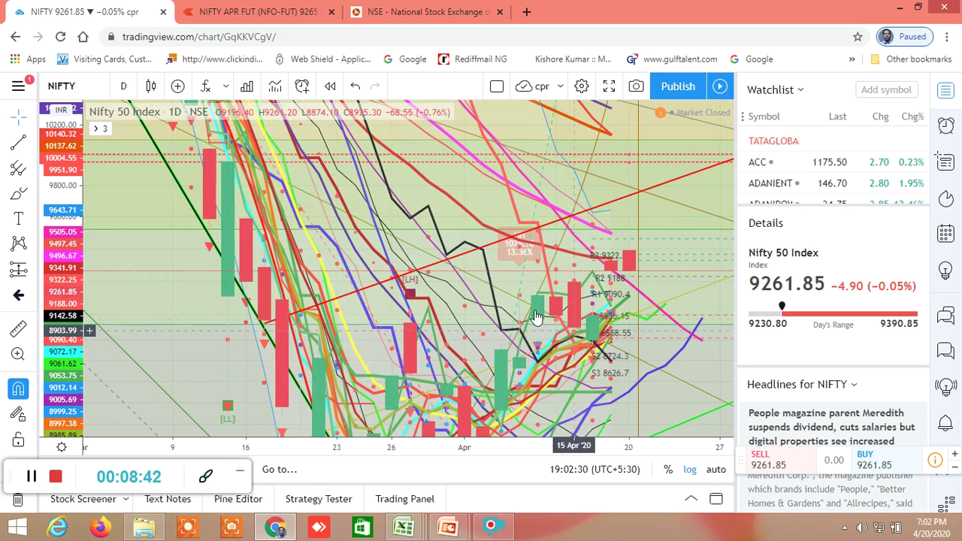
Examine the wider January–April 2020 decline and recovery against the Fibonacci retracement levels from 0.236 to 1.
{"action": "left_click_drag", "start_coordinate": [473, 234], "coordinate": [458, 172]}
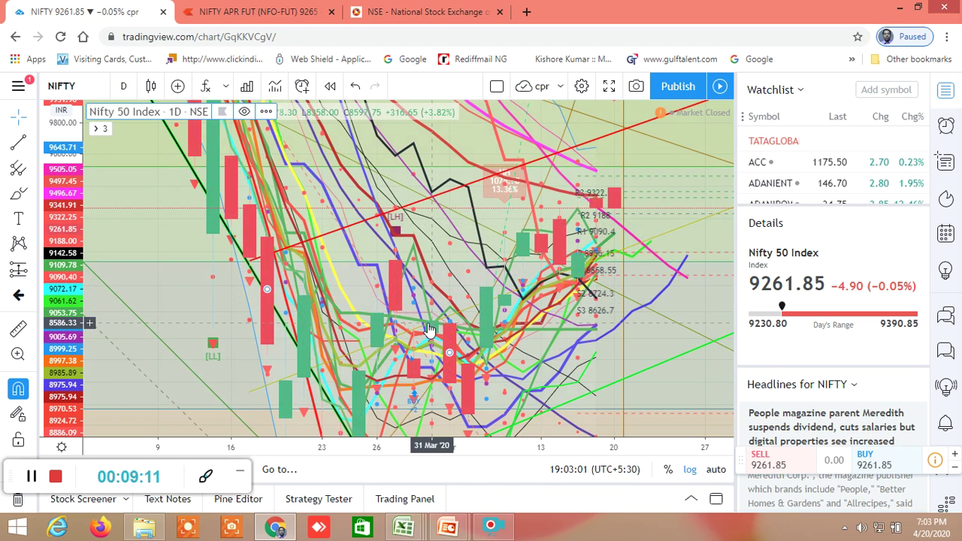
{"action": "left_click_drag", "start_coordinate": [63, 274], "coordinate": [66, 335]}
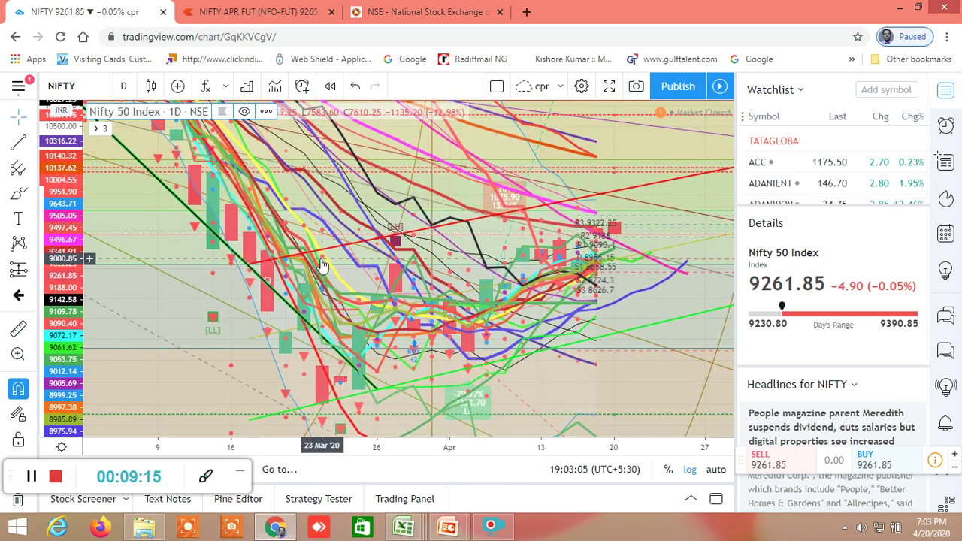
{"action": "scroll", "coordinate": [322, 265], "scroll_direction": "down", "scroll_amount": 5}
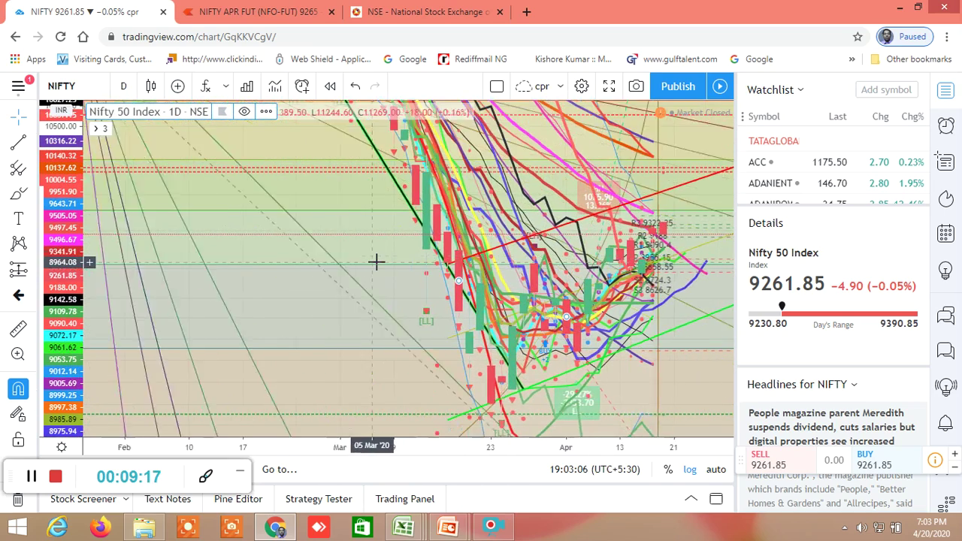
{"action": "scroll", "coordinate": [376, 261], "scroll_direction": "down", "scroll_amount": 3}
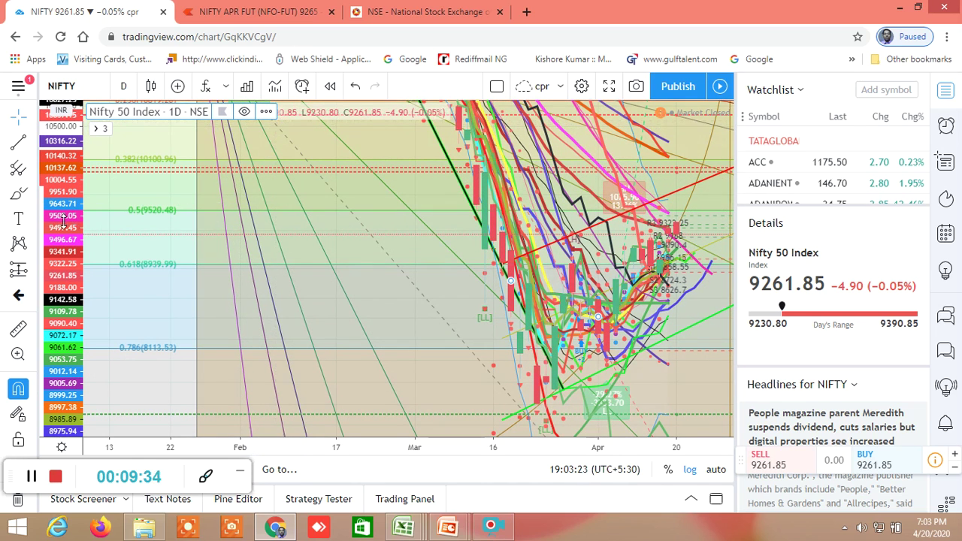
{"action": "scroll", "coordinate": [77, 267], "scroll_direction": "down", "scroll_amount": 4}
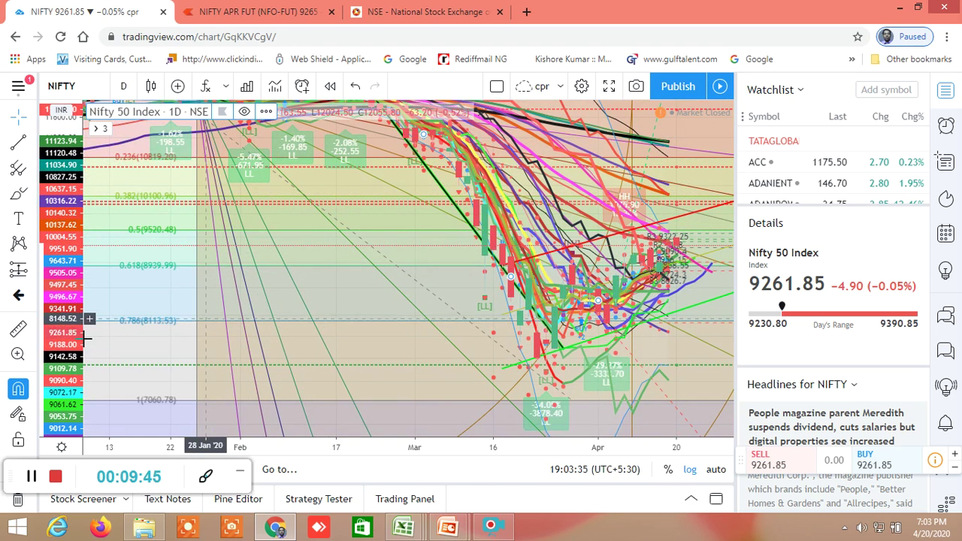
{"action": "scroll", "coordinate": [51, 330], "scroll_direction": "down", "scroll_amount": 1}
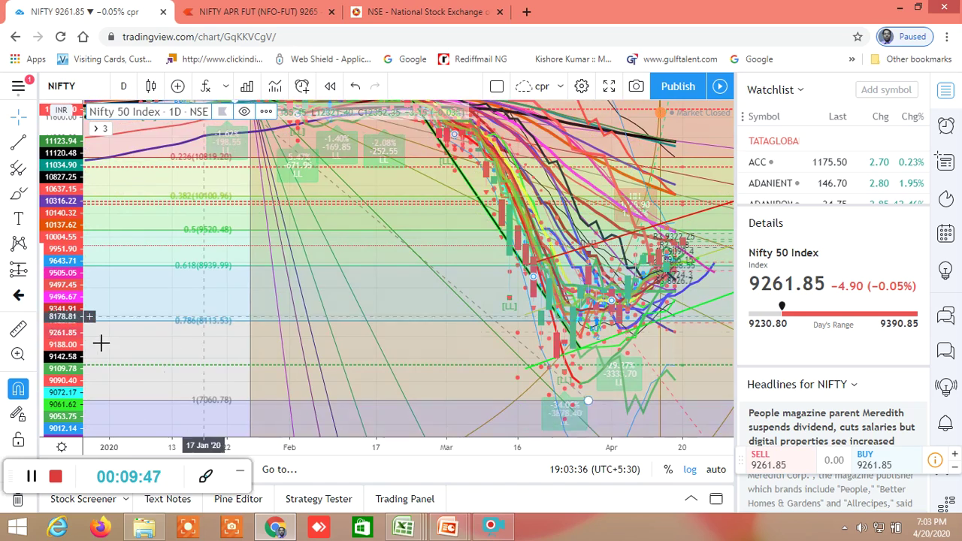
Examine the Nifty 50's fall and April recovery against the extended Fibonacci levels down to 1.414, ending on the March–April candles up close.
{"action": "left_click_drag", "start_coordinate": [71, 357], "coordinate": [73, 427]}
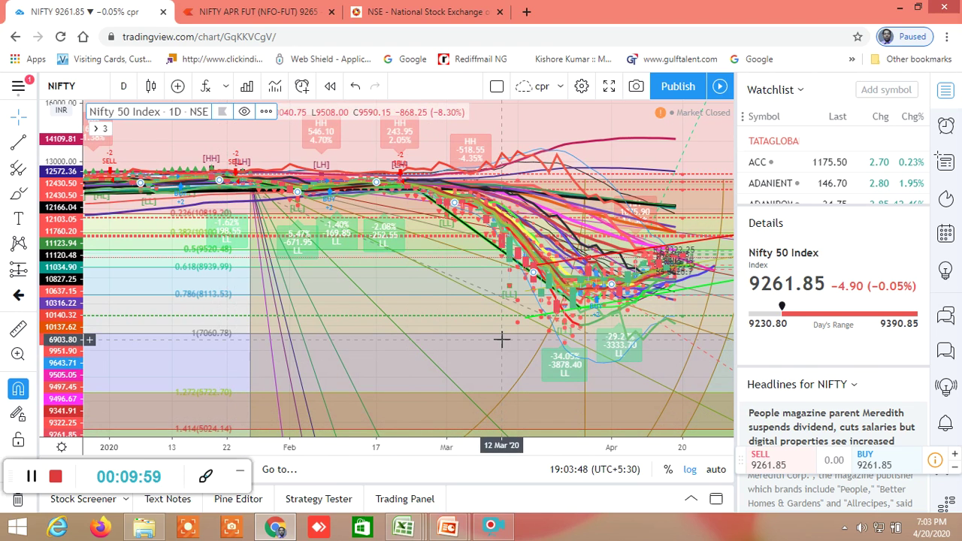
{"action": "scroll", "coordinate": [501, 340], "scroll_direction": "up", "scroll_amount": 4}
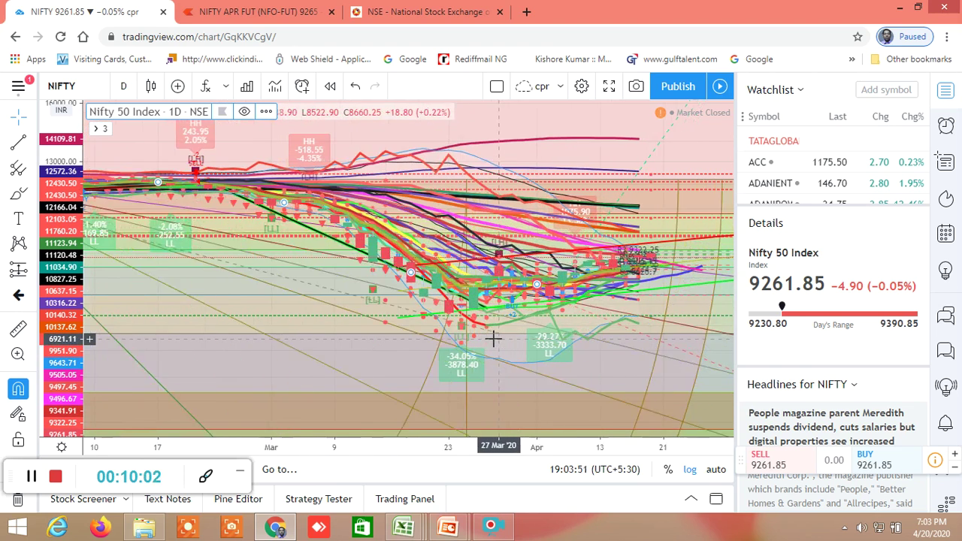
{"action": "left_click_drag", "start_coordinate": [59, 299], "coordinate": [39, 146]}
{"action": "scroll", "coordinate": [825, 167], "scroll_direction": "down", "scroll_amount": 3}
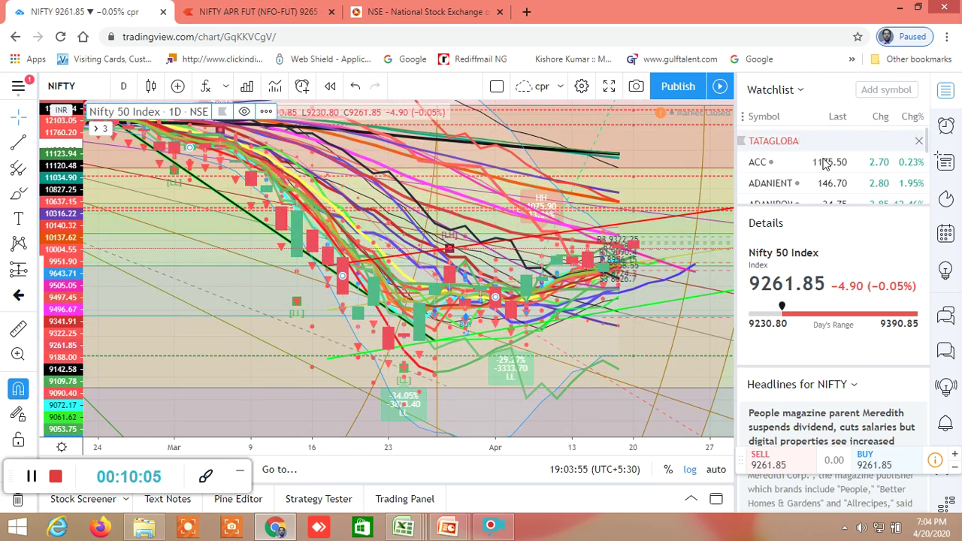
Find BANKNIFTY in the watchlist and load its chart in place of the Nifty 50.
{"action": "scroll", "coordinate": [821, 174], "scroll_direction": "down", "scroll_amount": 5}
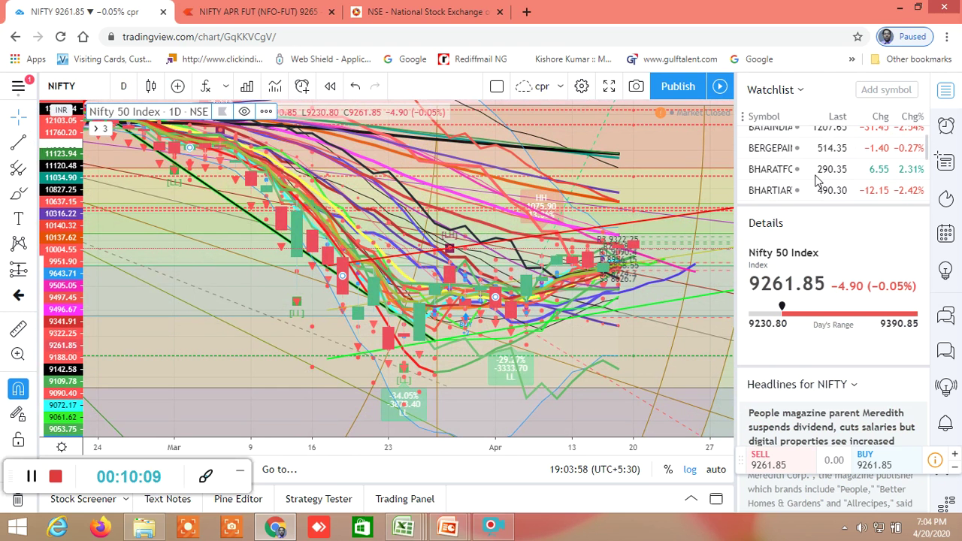
{"action": "scroll", "coordinate": [804, 176], "scroll_direction": "up", "scroll_amount": 2}
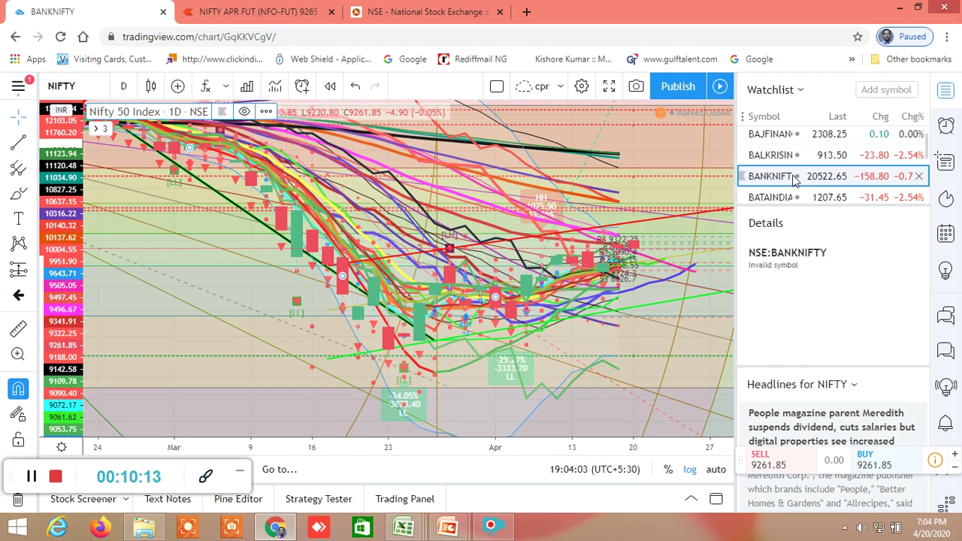
{"action": "left_click", "coordinate": [794, 178]}
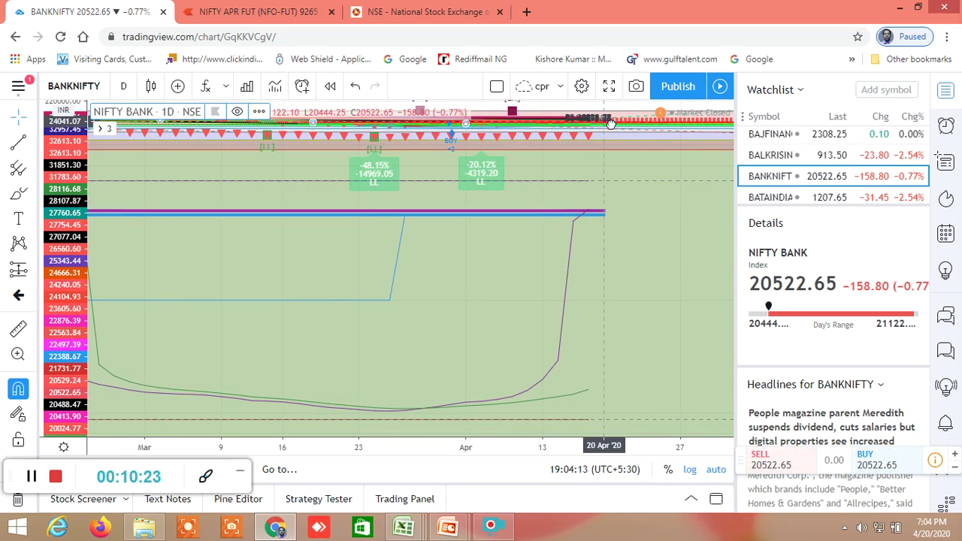
Rescale the Nifty Bank daily chart's price axis and reposition the view until the March–April 2020 candles are readable.
{"action": "left_click_drag", "start_coordinate": [589, 315], "coordinate": [579, 315]}
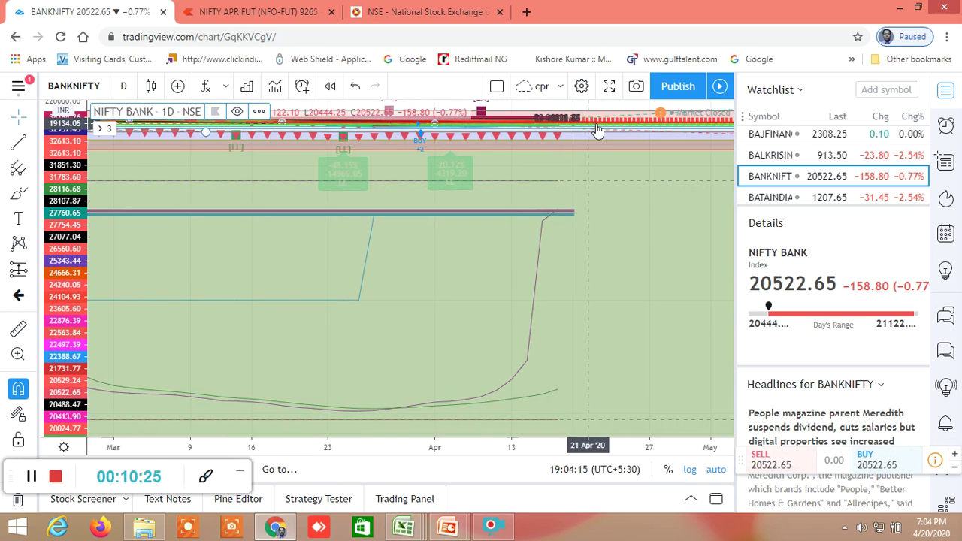
{"action": "left_click", "coordinate": [614, 219]}
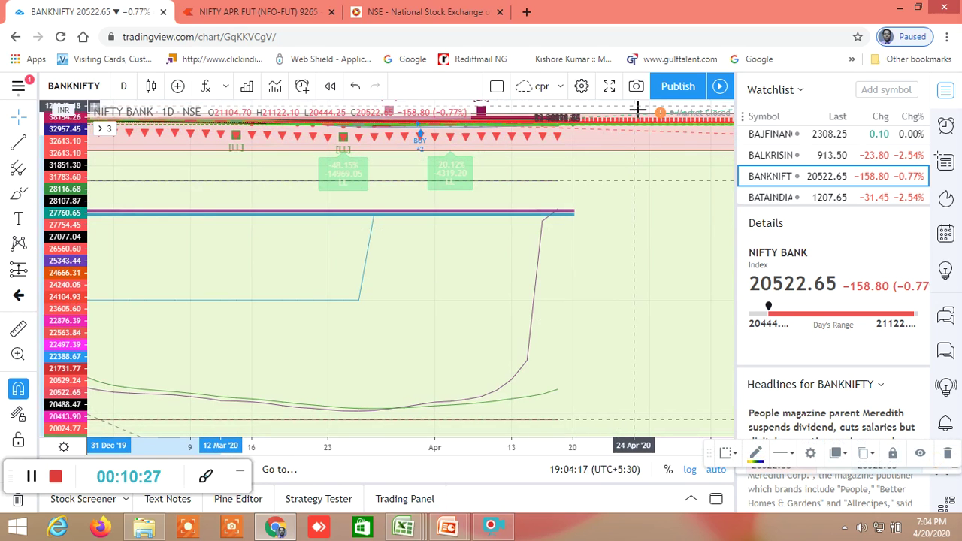
{"action": "left_click_drag", "start_coordinate": [632, 151], "coordinate": [618, 251]}
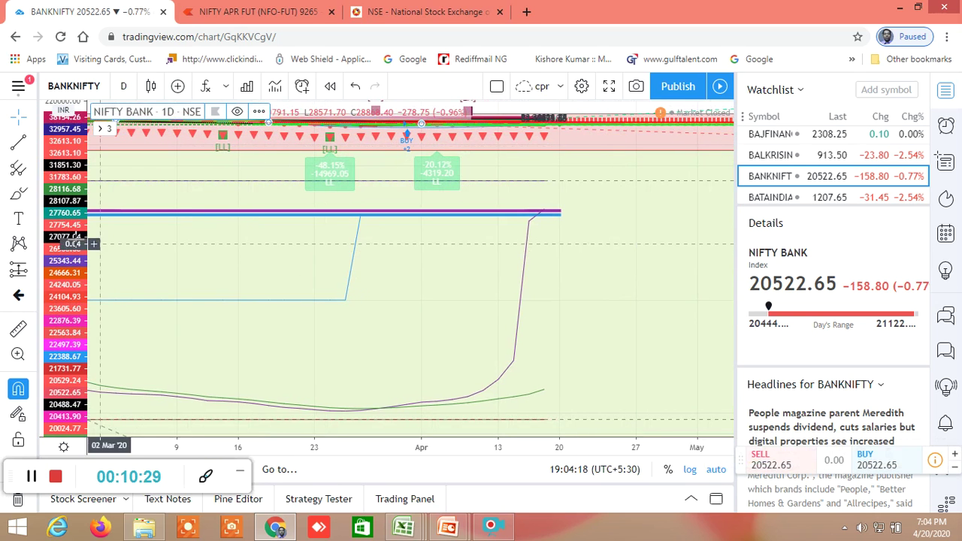
{"action": "left_click_drag", "start_coordinate": [69, 239], "coordinate": [56, 181]}
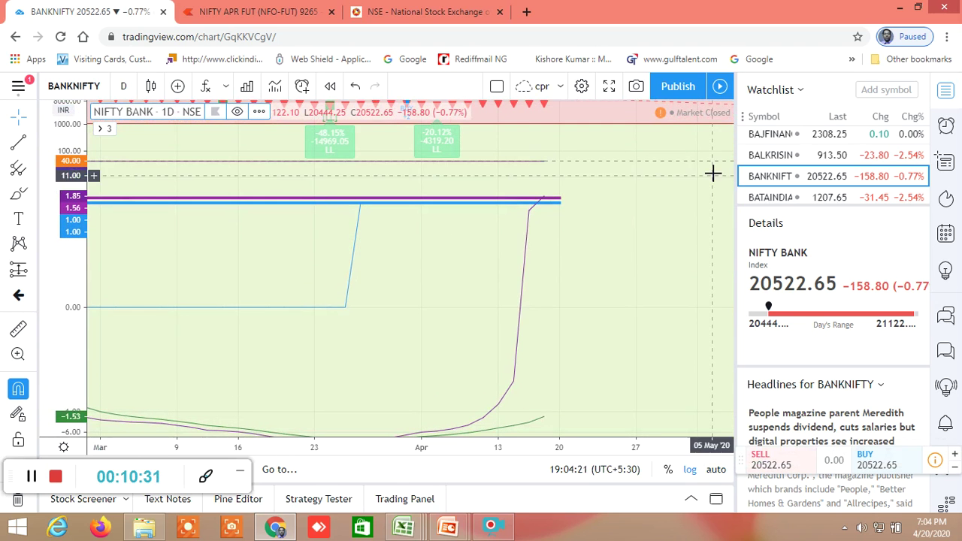
{"action": "left_click_drag", "start_coordinate": [645, 128], "coordinate": [623, 329]}
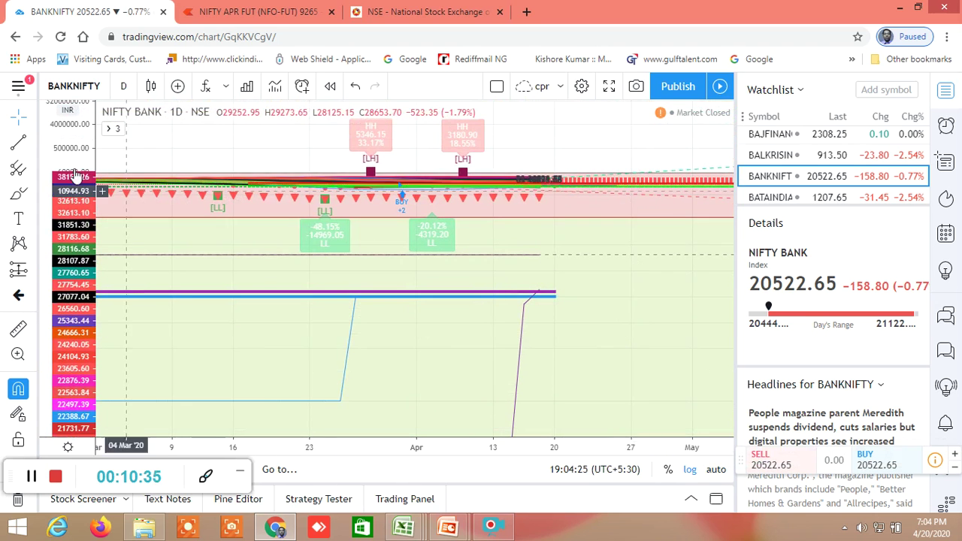
{"action": "left_click_drag", "start_coordinate": [77, 244], "coordinate": [59, 101]}
{"action": "left_click_drag", "start_coordinate": [624, 144], "coordinate": [626, 265]}
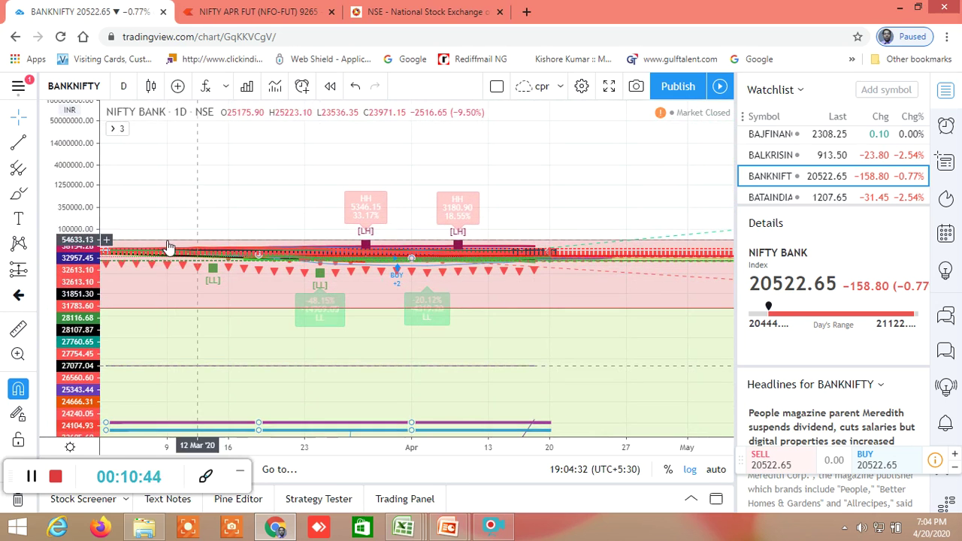
{"action": "left_click_drag", "start_coordinate": [73, 271], "coordinate": [65, 130]}
{"action": "left_click_drag", "start_coordinate": [86, 254], "coordinate": [73, 51]}
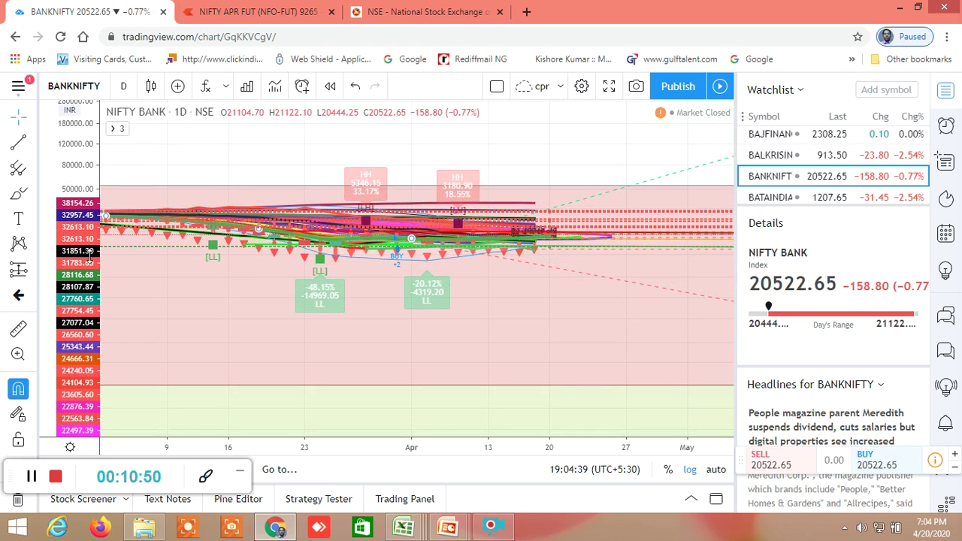
{"action": "left_click_drag", "start_coordinate": [76, 223], "coordinate": [71, 108]}
{"action": "left_click_drag", "start_coordinate": [79, 214], "coordinate": [75, 128]}
{"action": "left_click_drag", "start_coordinate": [530, 308], "coordinate": [615, 362]}
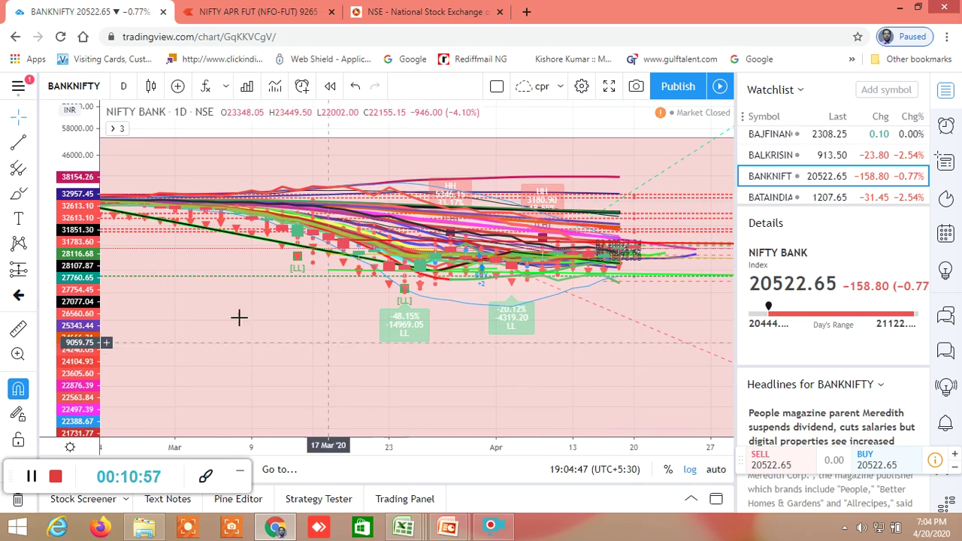
{"action": "left_click_drag", "start_coordinate": [69, 257], "coordinate": [75, 171]}
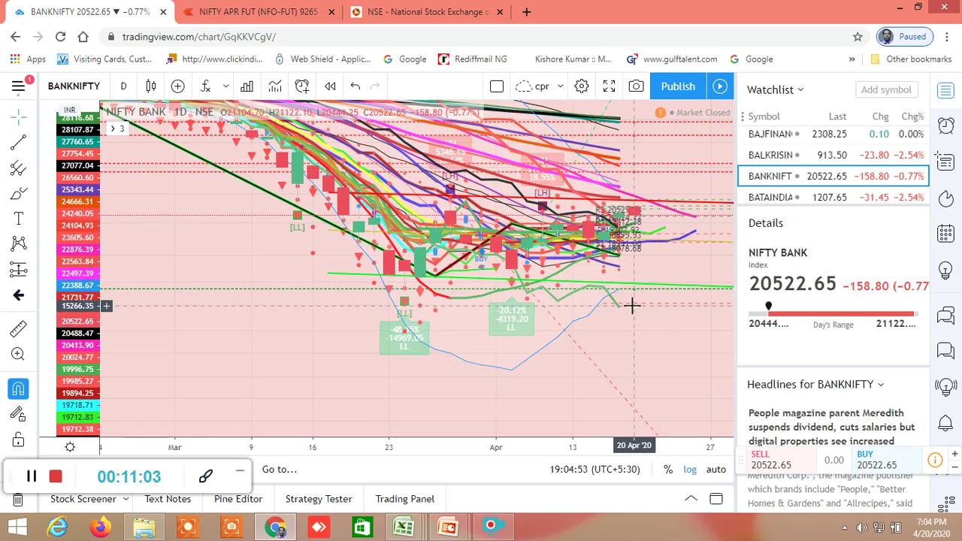
Examine the late March to 20 April Nifty Bank candles against the R1–R3 and S1–S3 pivots, trend lines and indicator curves.
{"action": "left_click_drag", "start_coordinate": [605, 354], "coordinate": [577, 416]}
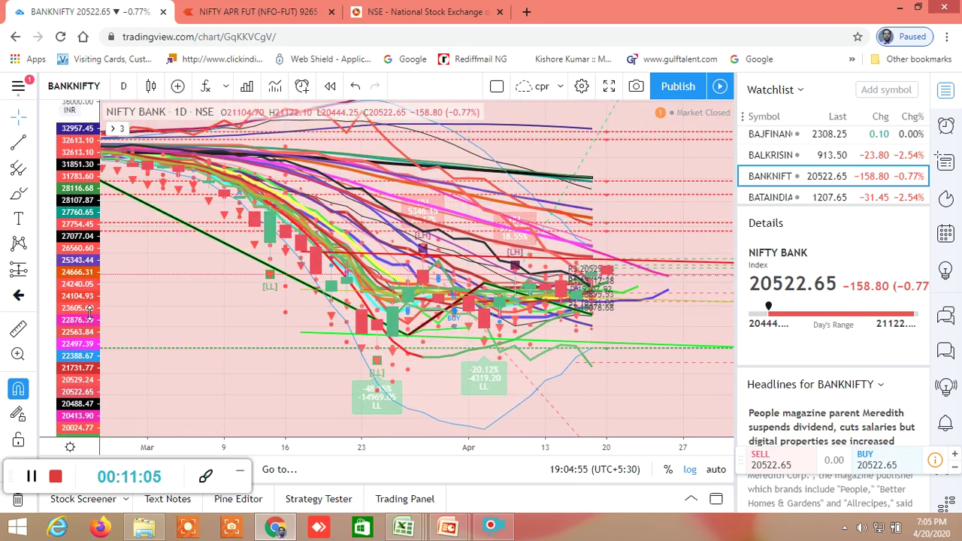
{"action": "left_click_drag", "start_coordinate": [79, 282], "coordinate": [75, 229]}
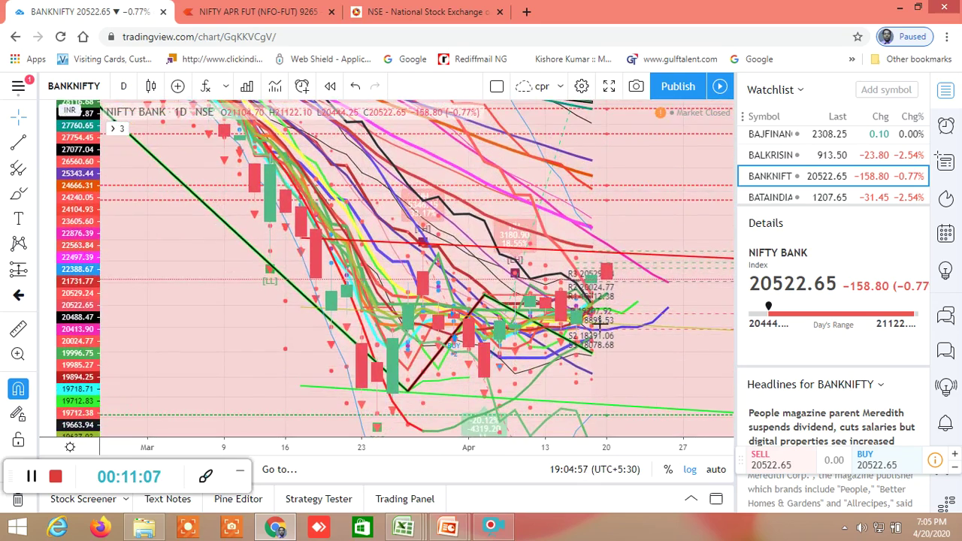
{"action": "scroll", "coordinate": [616, 334], "scroll_direction": "up", "scroll_amount": 3}
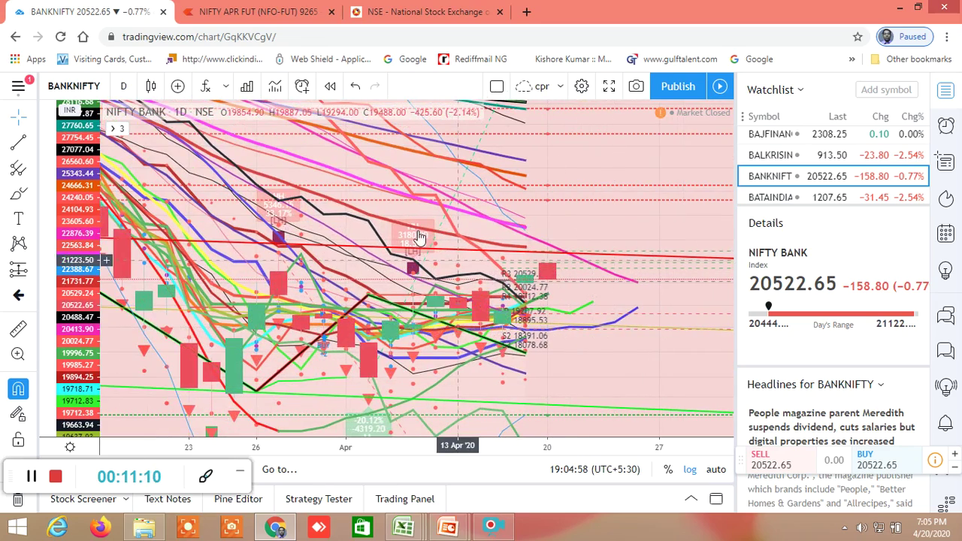
{"action": "left_click_drag", "start_coordinate": [412, 217], "coordinate": [435, 199]}
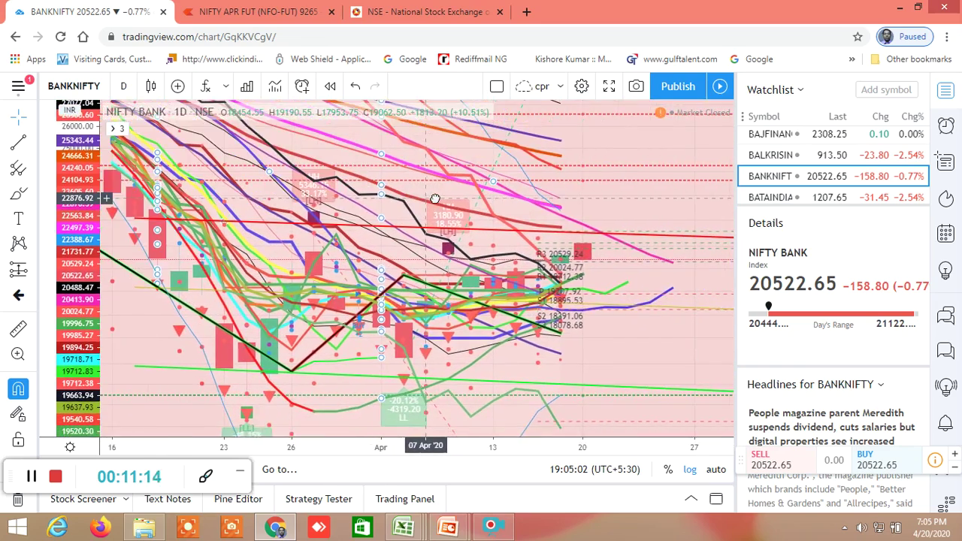
{"action": "left_click_drag", "start_coordinate": [75, 284], "coordinate": [78, 215]}
{"action": "scroll", "coordinate": [474, 323], "scroll_direction": "up", "scroll_amount": 3}
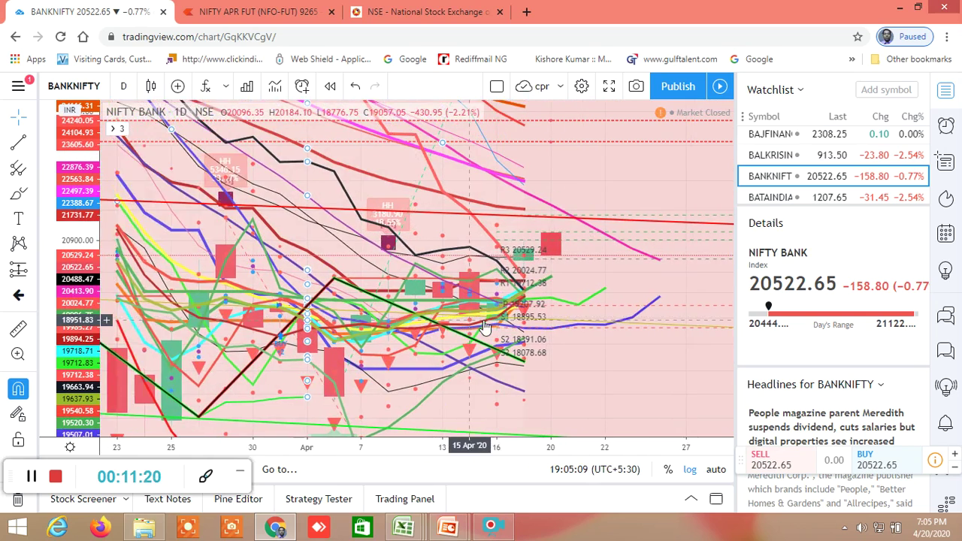
{"action": "left_click_drag", "start_coordinate": [413, 232], "coordinate": [515, 228]}
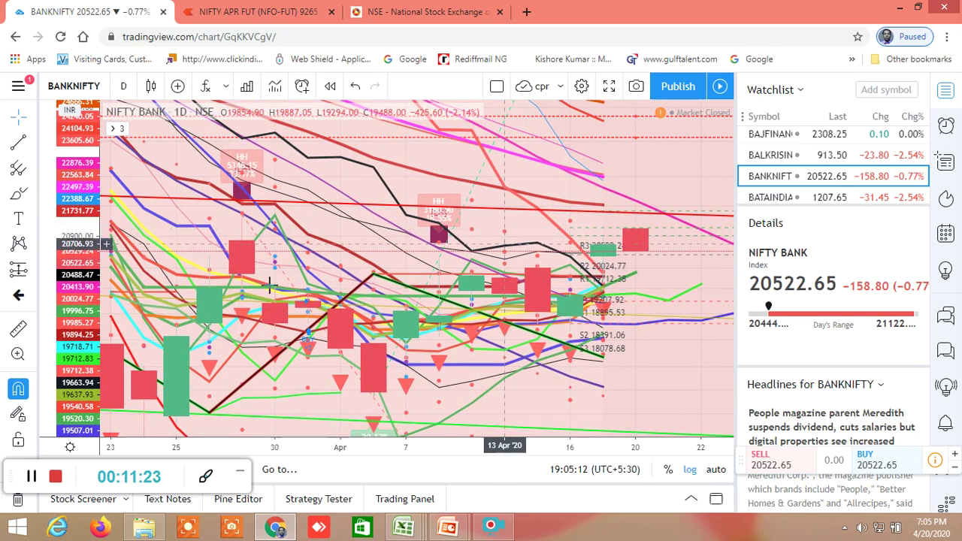
{"action": "left_click_drag", "start_coordinate": [79, 305], "coordinate": [76, 258]}
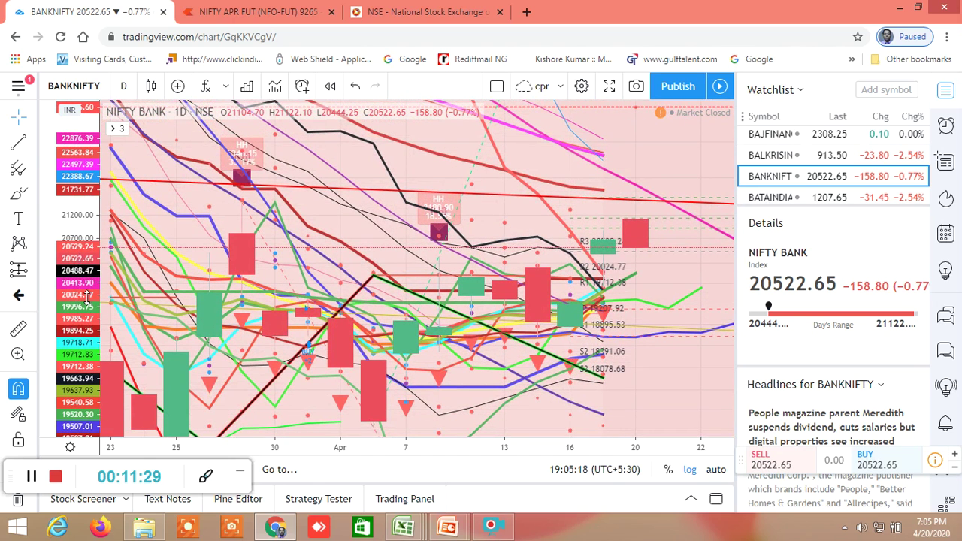
Remove the shaded drawing that fills the background of the Nifty Bank chart.
{"action": "left_click_drag", "start_coordinate": [88, 297], "coordinate": [83, 255]}
{"action": "scroll", "coordinate": [496, 342], "scroll_direction": "down", "scroll_amount": 1}
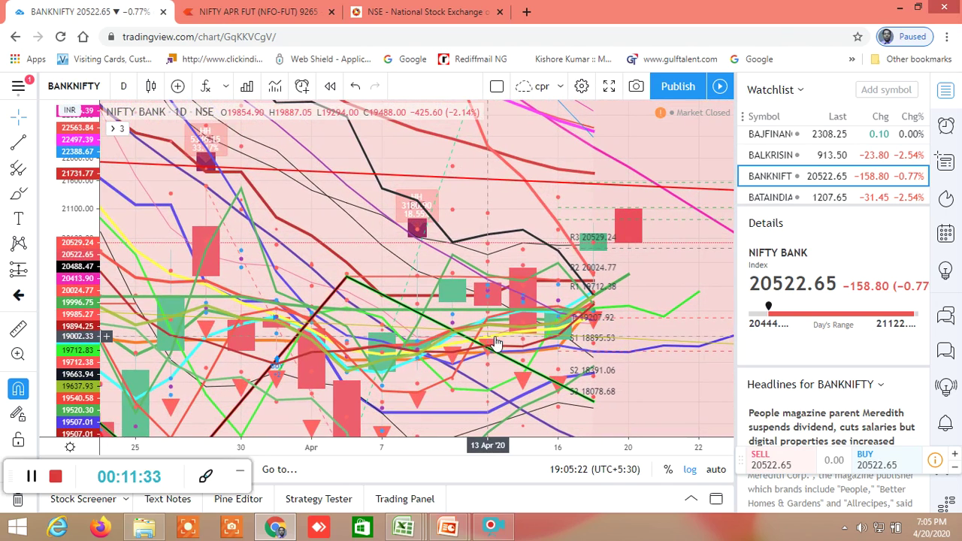
{"action": "right_click", "coordinate": [350, 239]}
{"action": "left_click", "coordinate": [408, 445]}
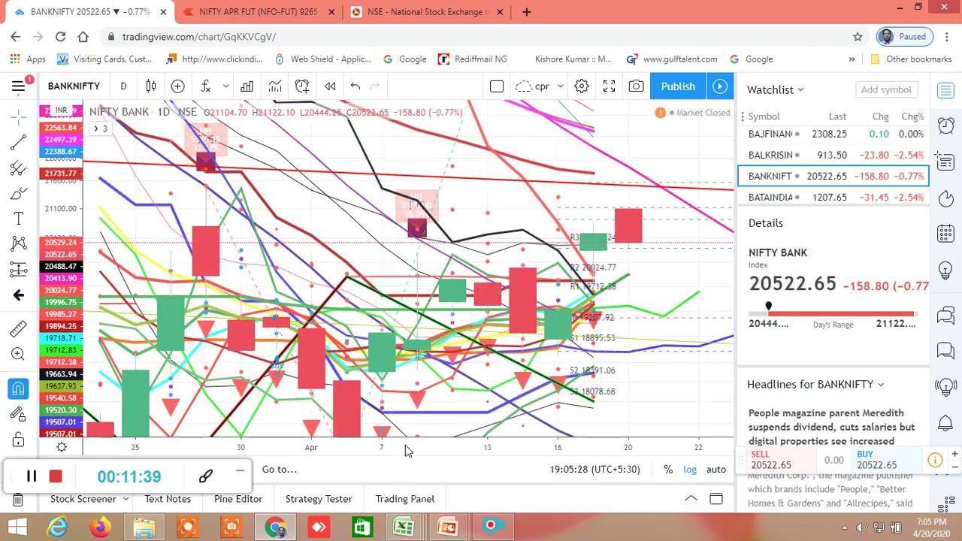
Examine the Nifty Bank's March decline in a widening view until the period from late September 2019 to April 2020 is covered.
{"action": "scroll", "coordinate": [383, 343], "scroll_direction": "down", "scroll_amount": 5}
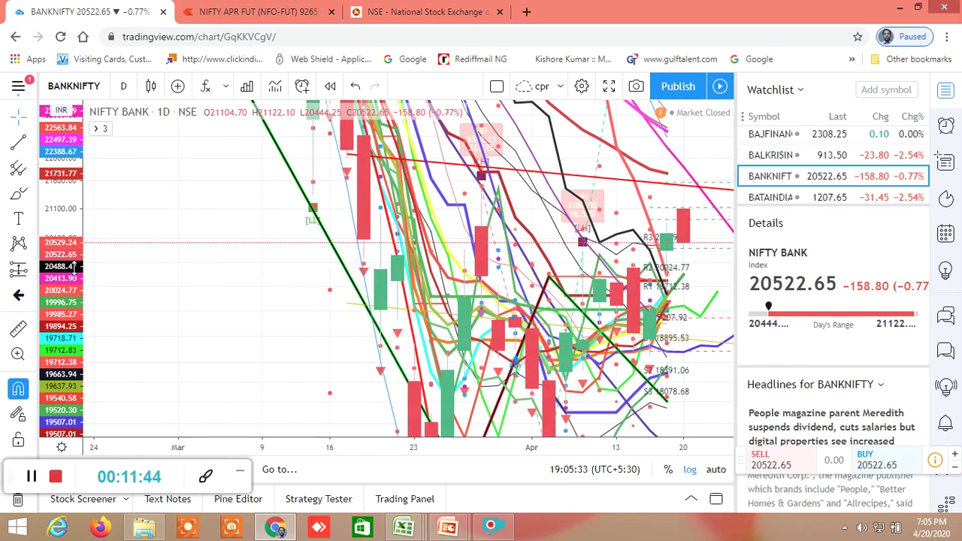
{"action": "left_click_drag", "start_coordinate": [76, 285], "coordinate": [89, 374]}
{"action": "scroll", "coordinate": [469, 313], "scroll_direction": "down", "scroll_amount": 3}
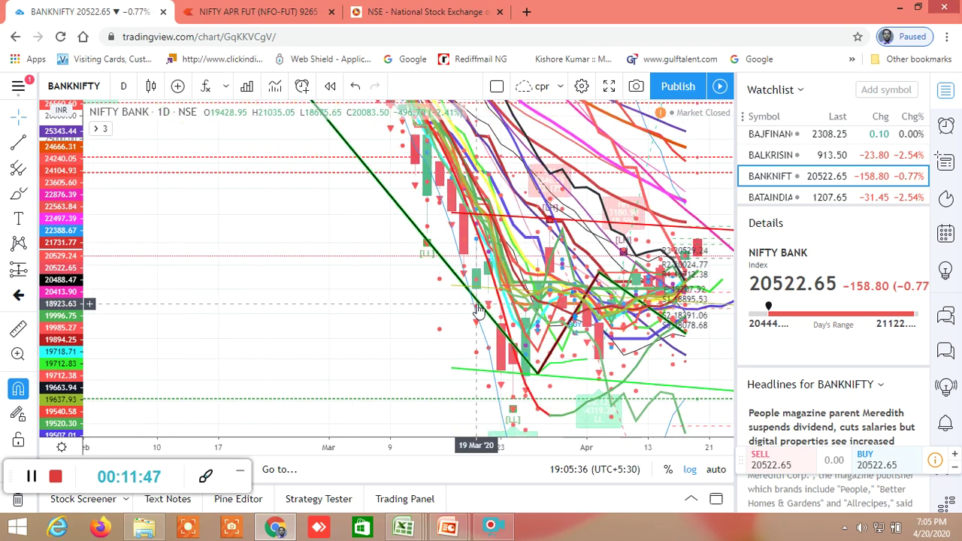
{"action": "scroll", "coordinate": [478, 311], "scroll_direction": "down", "scroll_amount": 1}
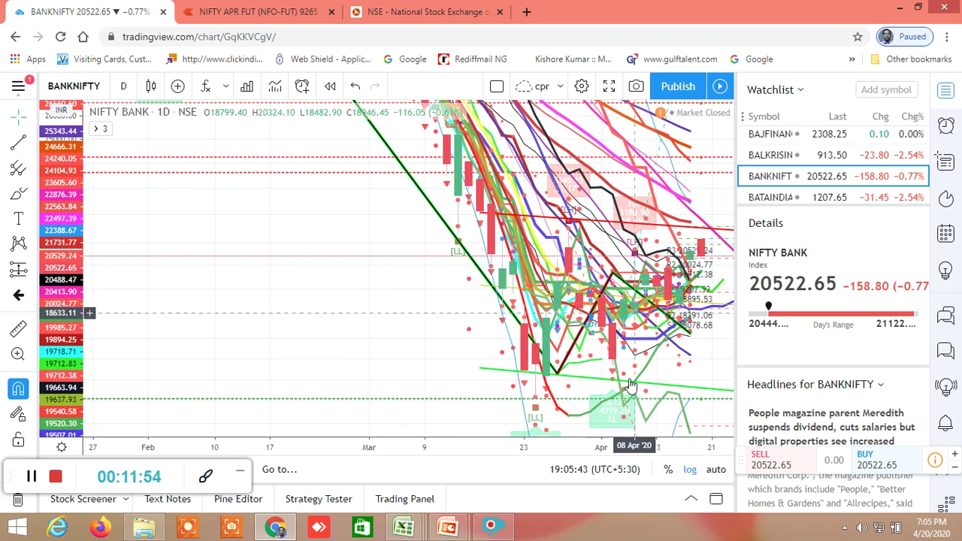
{"action": "left_click_drag", "start_coordinate": [70, 260], "coordinate": [79, 349]}
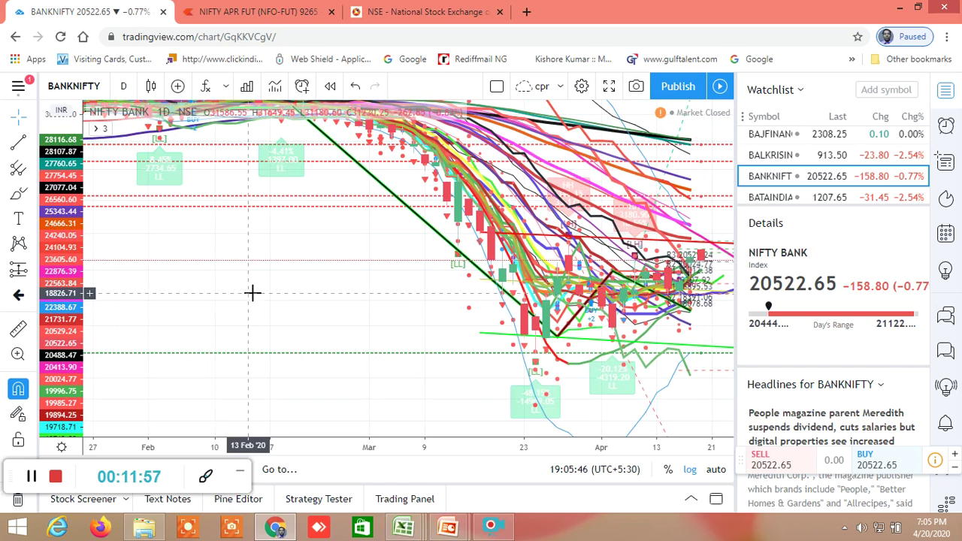
{"action": "scroll", "coordinate": [251, 291], "scroll_direction": "down", "scroll_amount": 3}
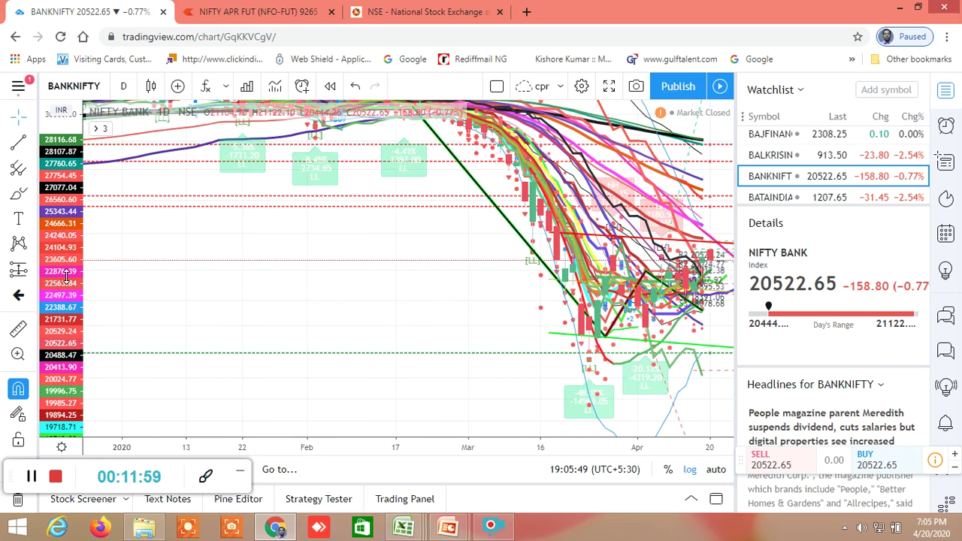
{"action": "left_click_drag", "start_coordinate": [66, 277], "coordinate": [73, 368]}
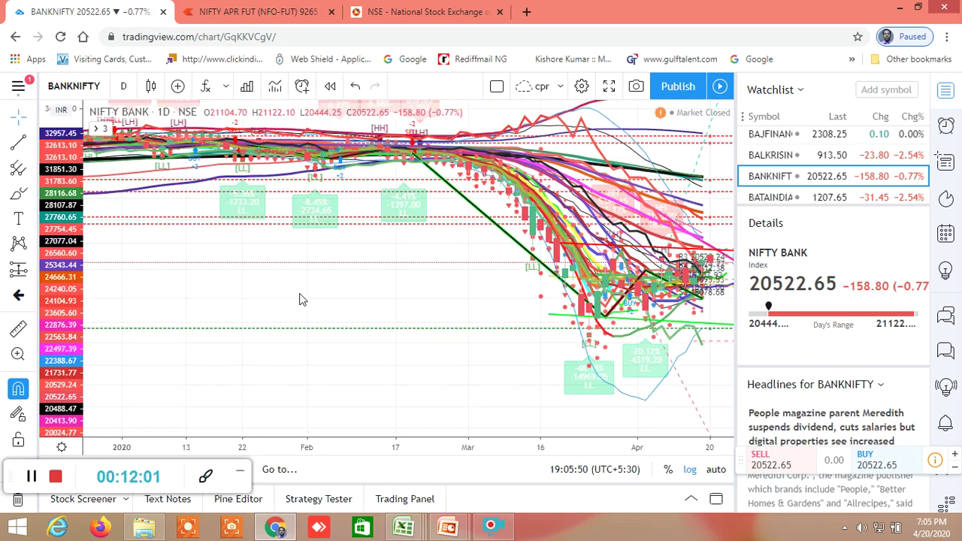
{"action": "scroll", "coordinate": [429, 269], "scroll_direction": "down", "scroll_amount": 3}
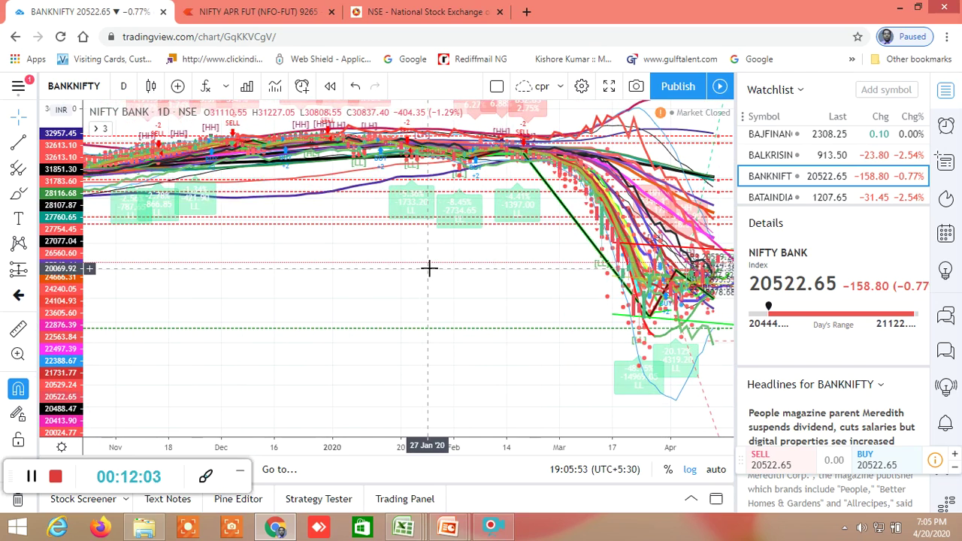
{"action": "scroll", "coordinate": [429, 268], "scroll_direction": "down", "scroll_amount": 1}
{"action": "scroll", "coordinate": [429, 269], "scroll_direction": "down", "scroll_amount": 1}
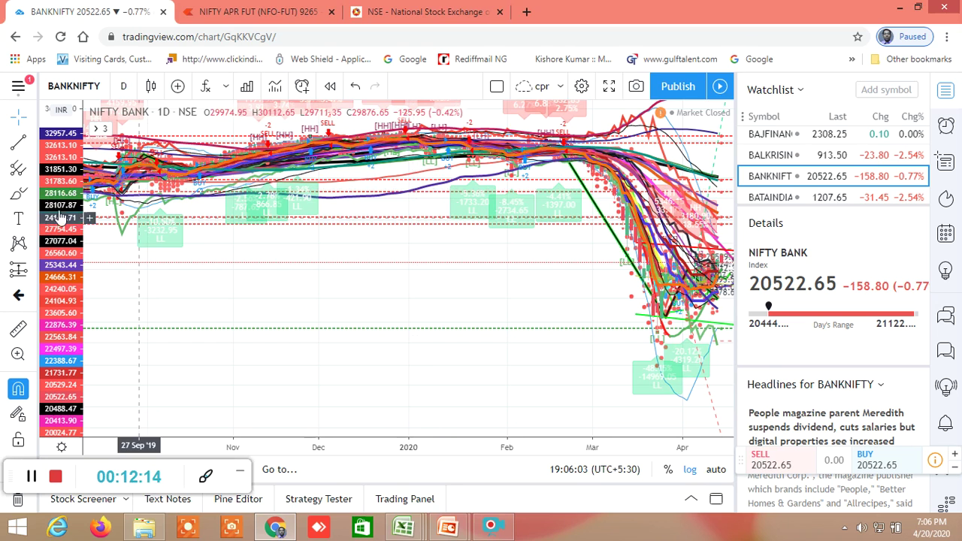
Draw a Fib Retracement on the Nifty Bank chart from the 2 January 2020 high to the 16118.67 level at 18 March 2020.
{"action": "left_click", "coordinate": [35, 172]}
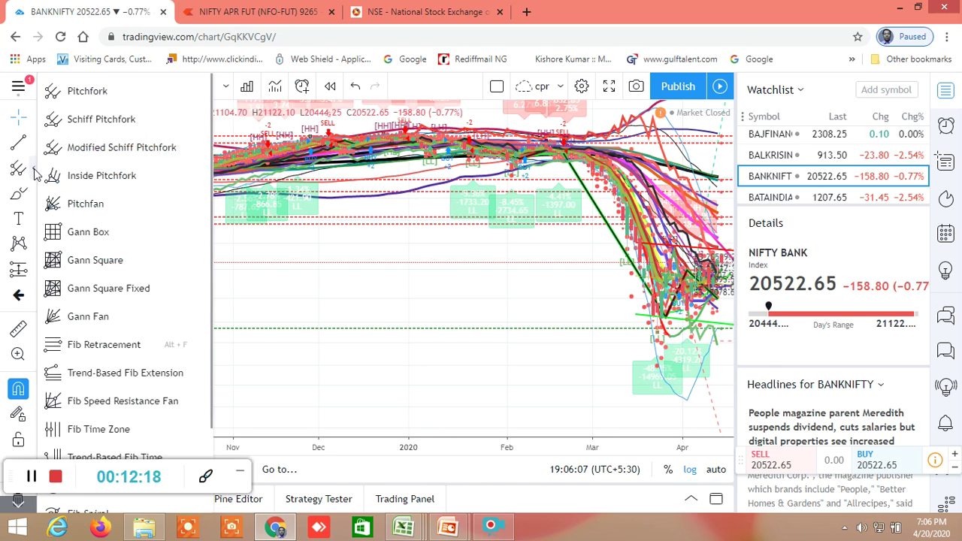
{"action": "left_click", "coordinate": [96, 346]}
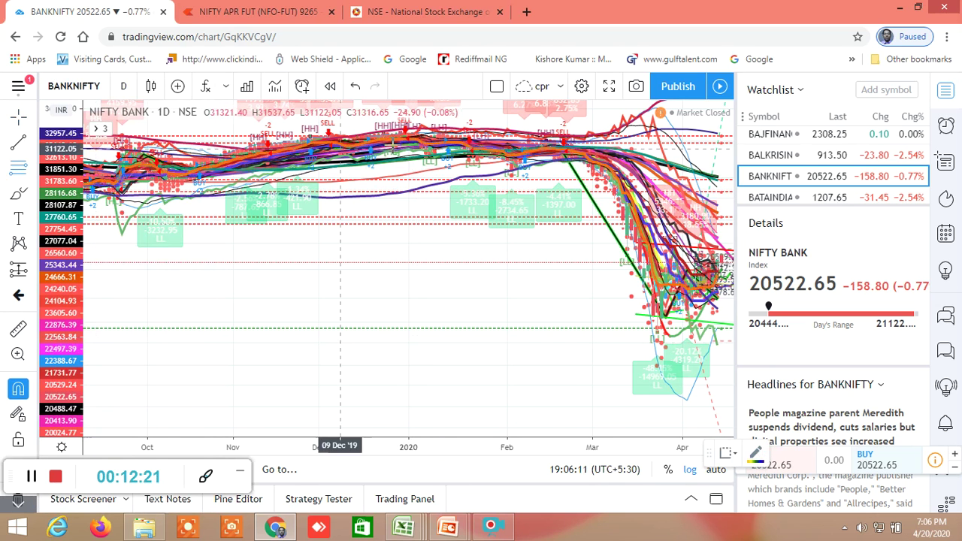
{"action": "left_click", "coordinate": [412, 124]}
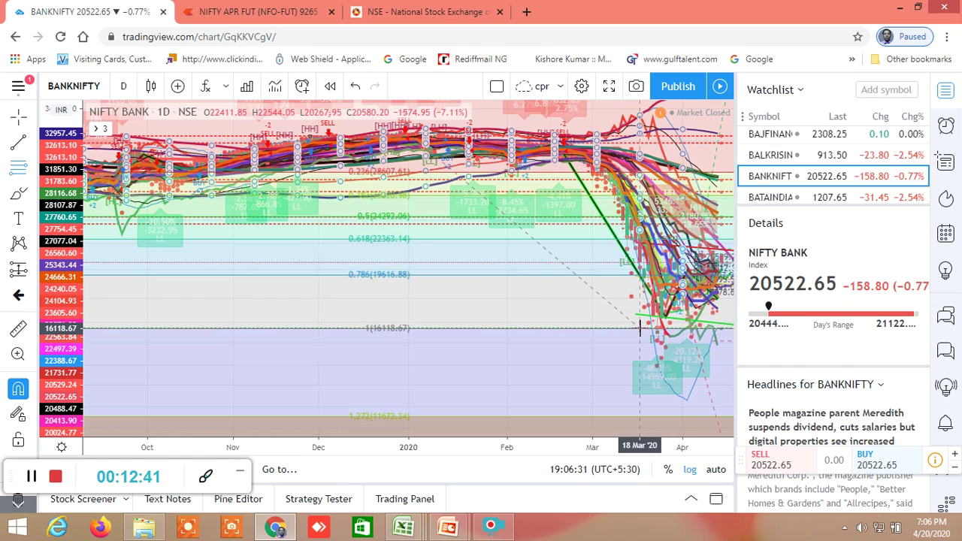
{"action": "left_click", "coordinate": [640, 329]}
{"action": "scroll", "coordinate": [567, 284], "scroll_direction": "up", "scroll_amount": 2}
{"action": "scroll", "coordinate": [510, 301], "scroll_direction": "up", "scroll_amount": 5}
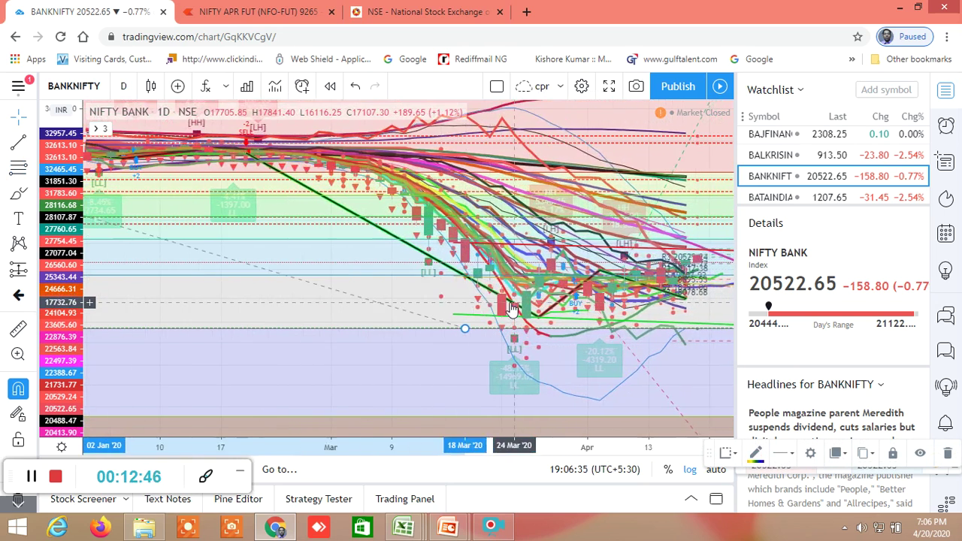
Draw a Gann Square Fixed from the 20 February 2020 high at 31085.30 to the 24 March 2020 low at 16116.25.
{"action": "left_click", "coordinate": [33, 169]}
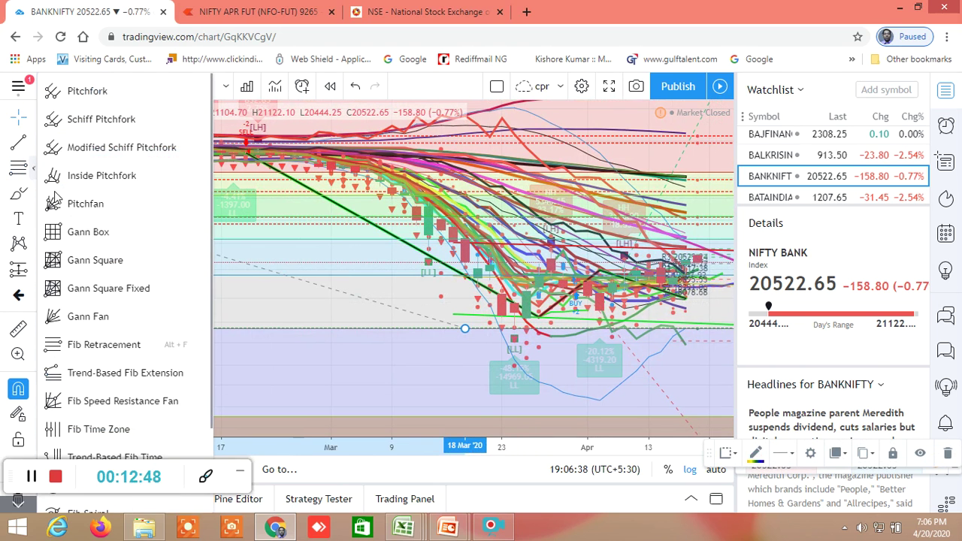
{"action": "left_click", "coordinate": [110, 288]}
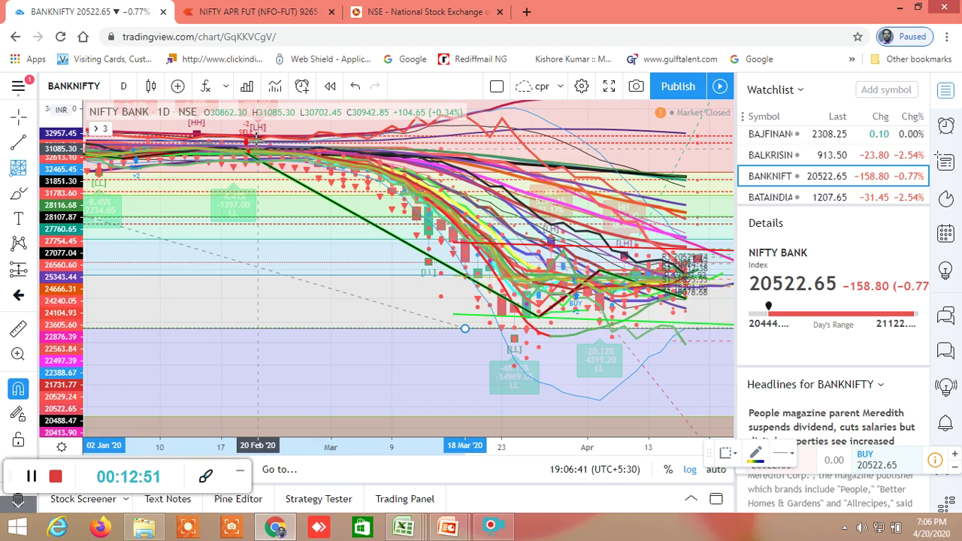
{"action": "left_click", "coordinate": [257, 148]}
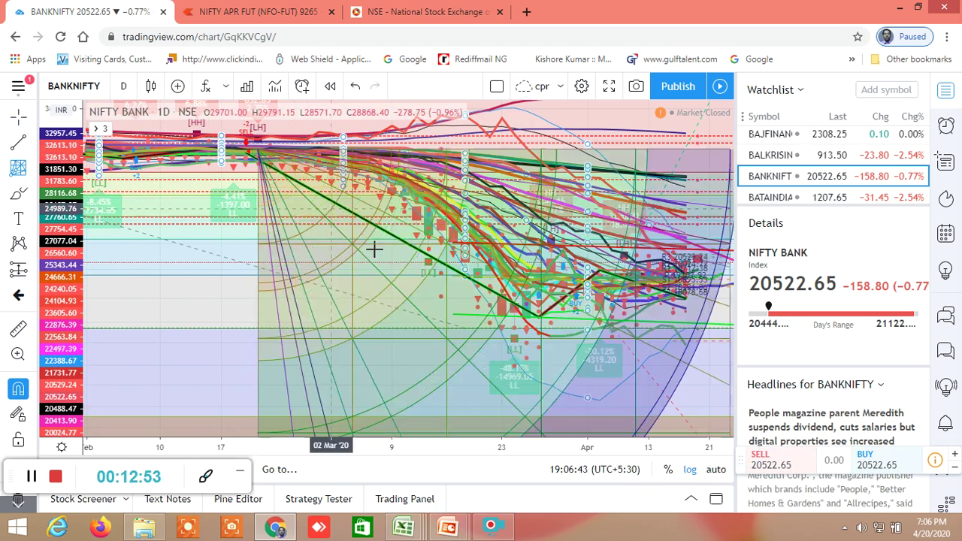
{"action": "left_click", "coordinate": [514, 329]}
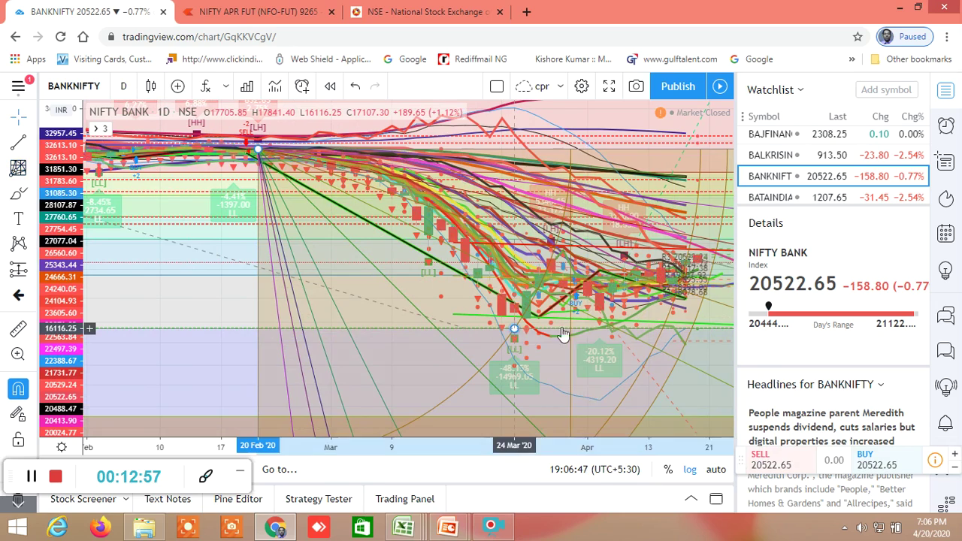
Enlarge the late March to 20 April candles and stretch the price axis until the R1–R3 and S1–S3 pivots are readable.
{"action": "scroll", "coordinate": [649, 299], "scroll_direction": "up", "scroll_amount": 5}
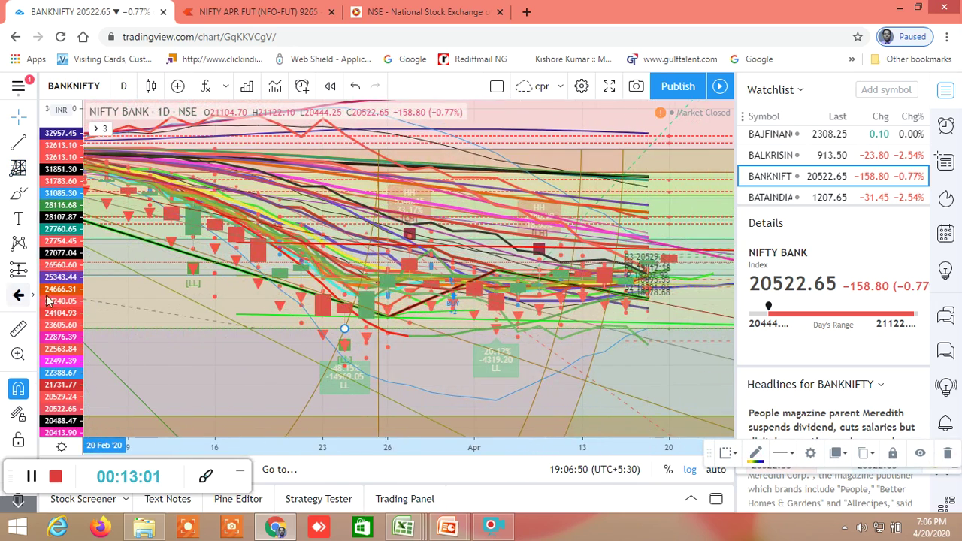
{"action": "left_click_drag", "start_coordinate": [60, 278], "coordinate": [28, 46]}
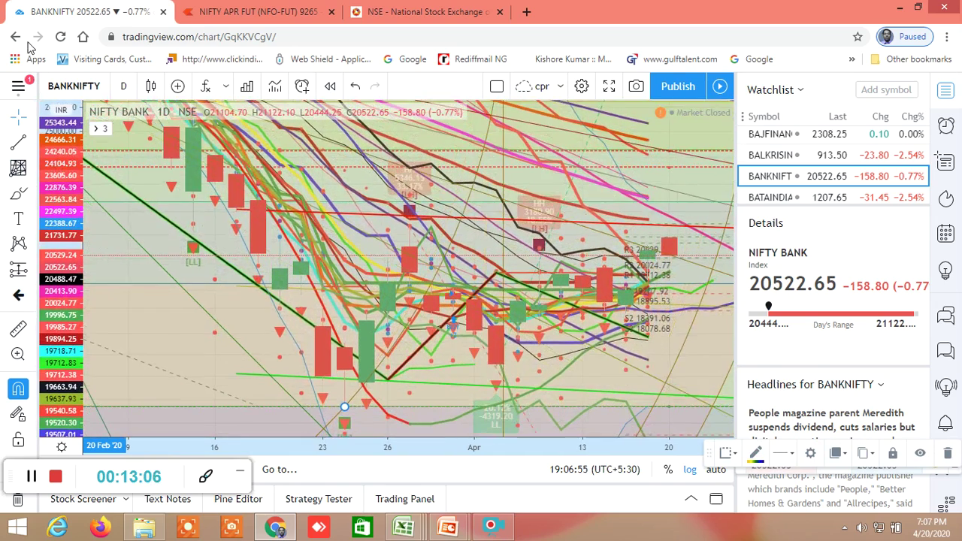
{"action": "scroll", "coordinate": [628, 316], "scroll_direction": "up", "scroll_amount": 3}
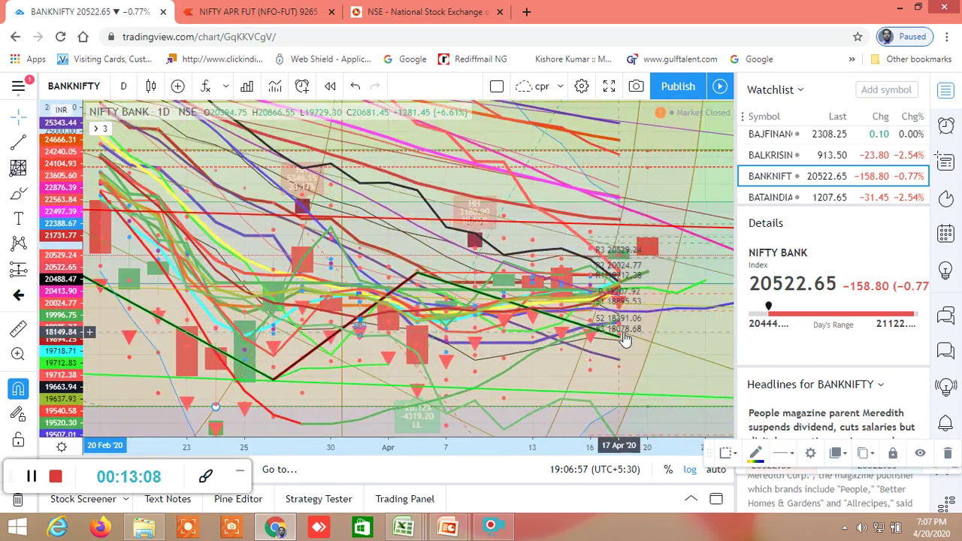
{"action": "left_click_drag", "start_coordinate": [43, 316], "coordinate": [35, 206]}
{"action": "left_click_drag", "start_coordinate": [66, 296], "coordinate": [60, 245]}
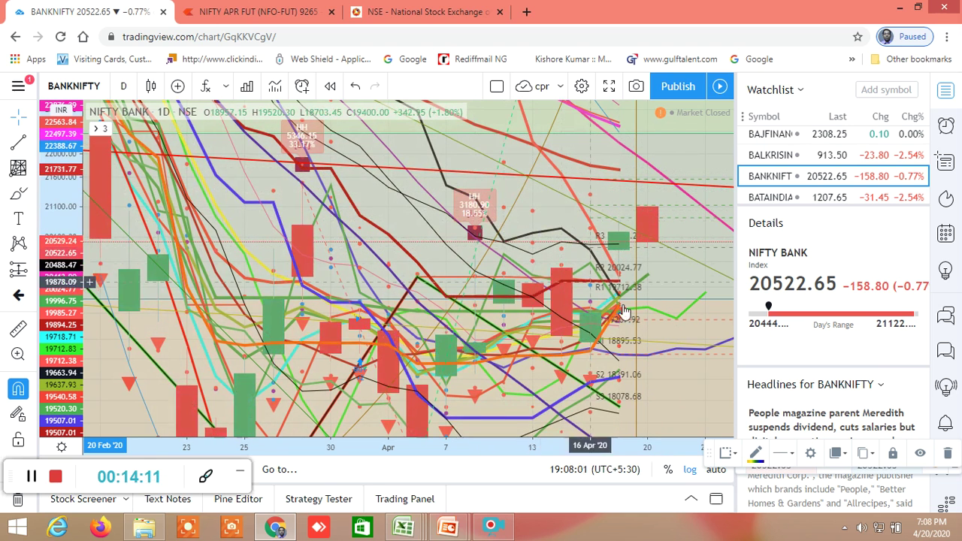
Examine the March–April Nifty Bank candles against the descending red trend line, pivots, indicator curves and Gann lines running into May.
{"action": "scroll", "coordinate": [466, 222], "scroll_direction": "down", "scroll_amount": 3}
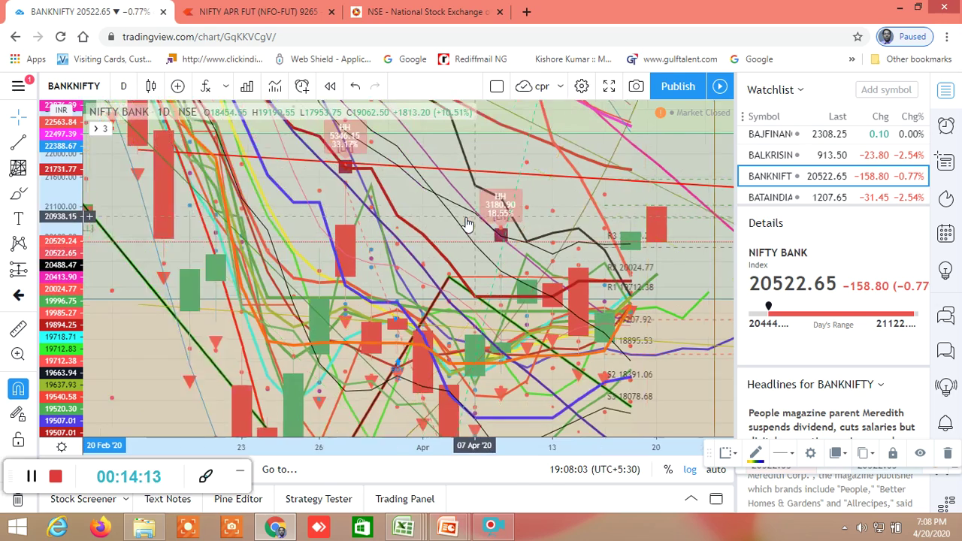
{"action": "left_click_drag", "start_coordinate": [580, 269], "coordinate": [490, 358]}
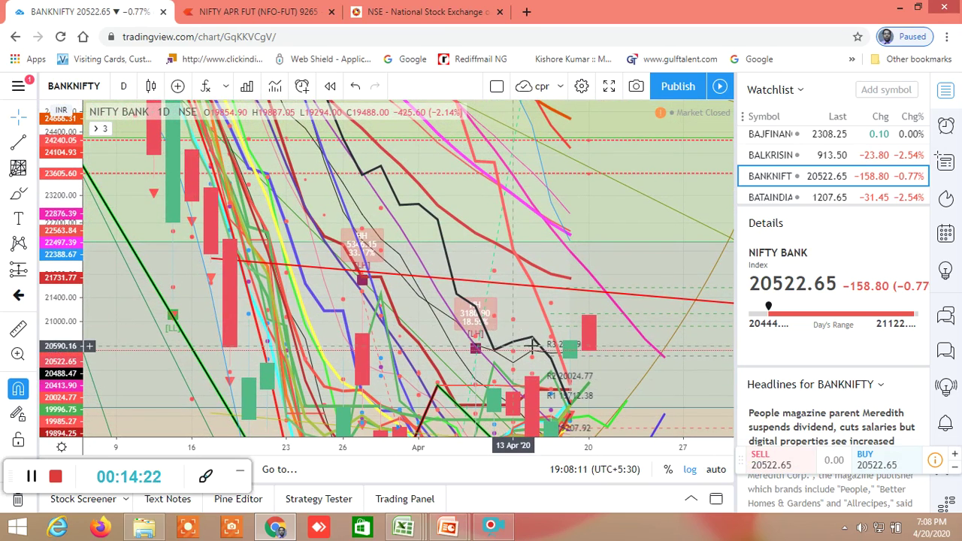
{"action": "left_click_drag", "start_coordinate": [500, 319], "coordinate": [499, 211]}
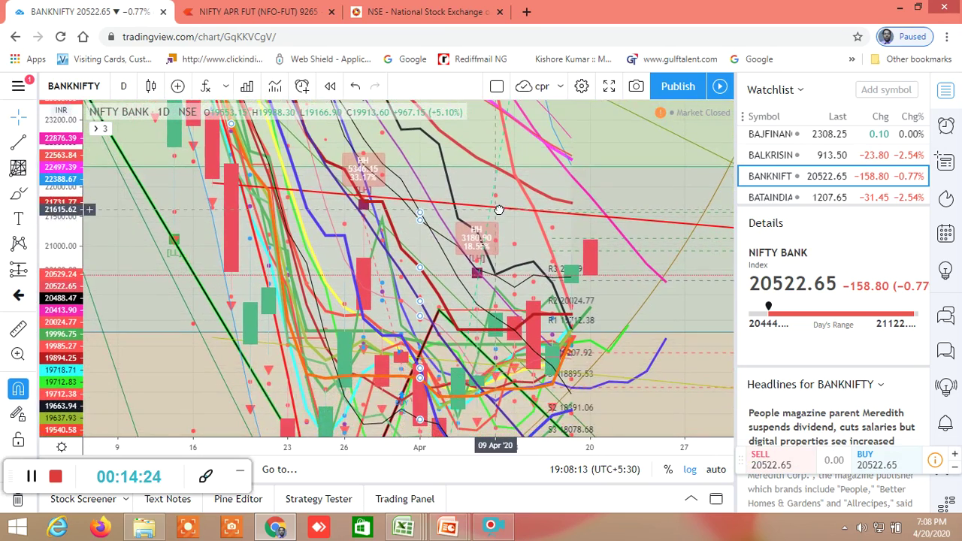
{"action": "scroll", "coordinate": [481, 291], "scroll_direction": "down", "scroll_amount": 3}
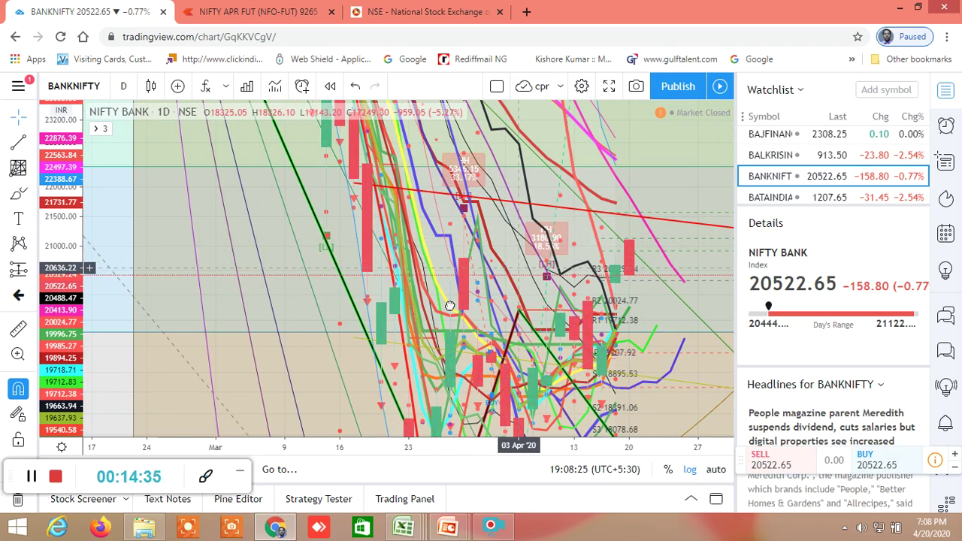
{"action": "left_click_drag", "start_coordinate": [419, 319], "coordinate": [396, 328]}
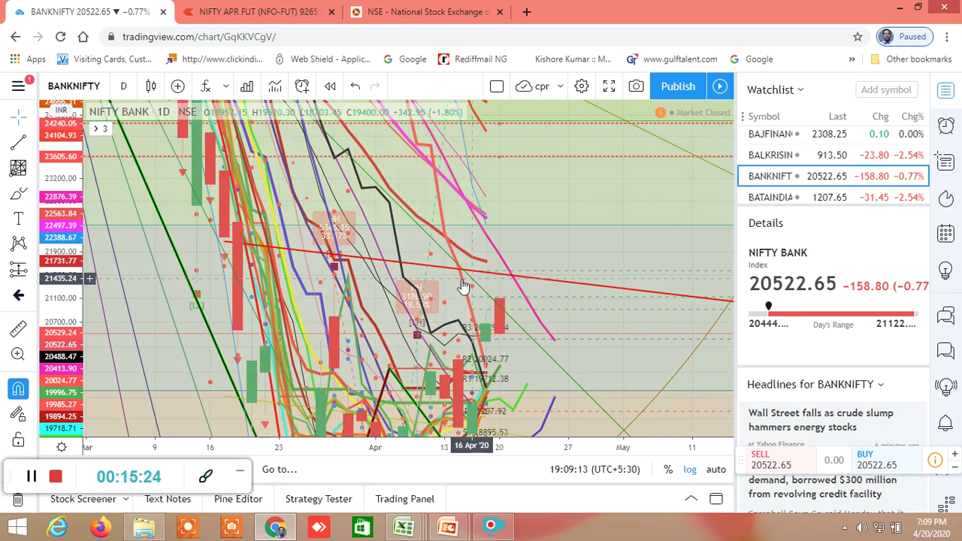
{"action": "scroll", "coordinate": [462, 278], "scroll_direction": "down", "scroll_amount": 2}
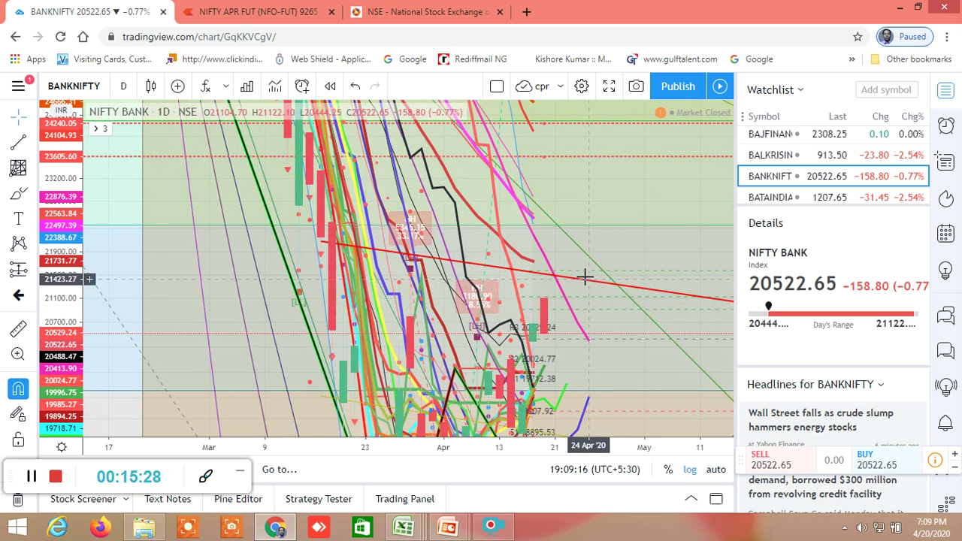
{"action": "left_click_drag", "start_coordinate": [577, 242], "coordinate": [571, 221]}
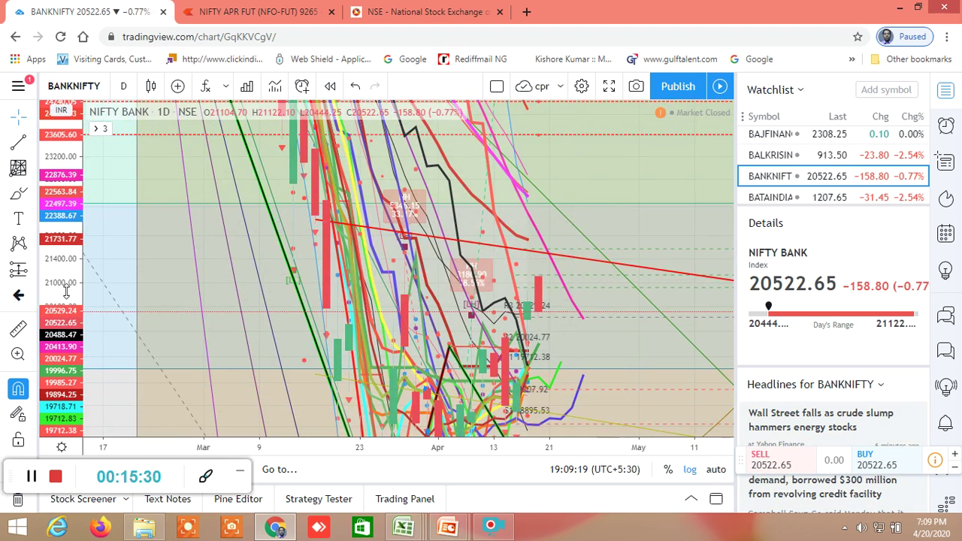
{"action": "left_click_drag", "start_coordinate": [66, 289], "coordinate": [74, 355]}
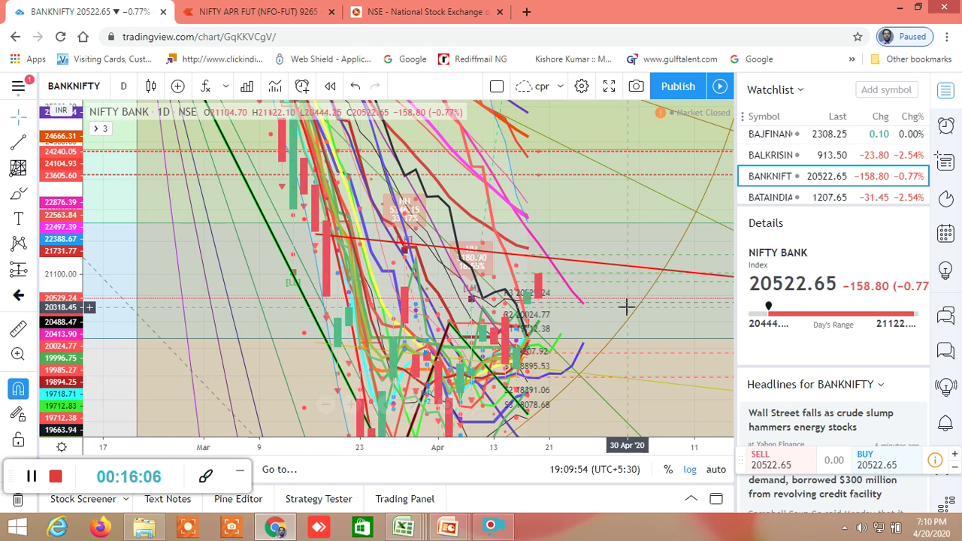
{"action": "scroll", "coordinate": [627, 305], "scroll_direction": "up", "scroll_amount": 5}
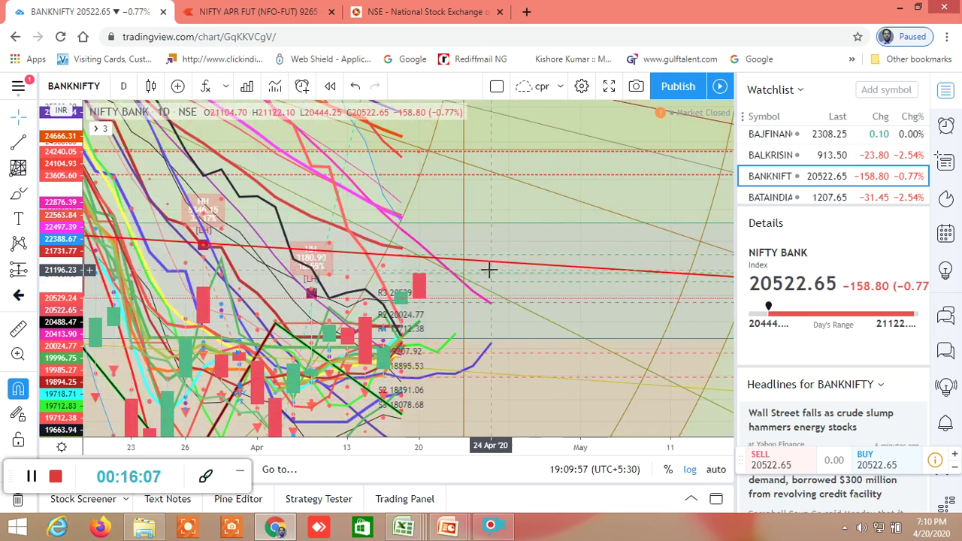
{"action": "scroll", "coordinate": [489, 269], "scroll_direction": "up", "scroll_amount": 2}
{"action": "left_click_drag", "start_coordinate": [457, 240], "coordinate": [608, 245]}
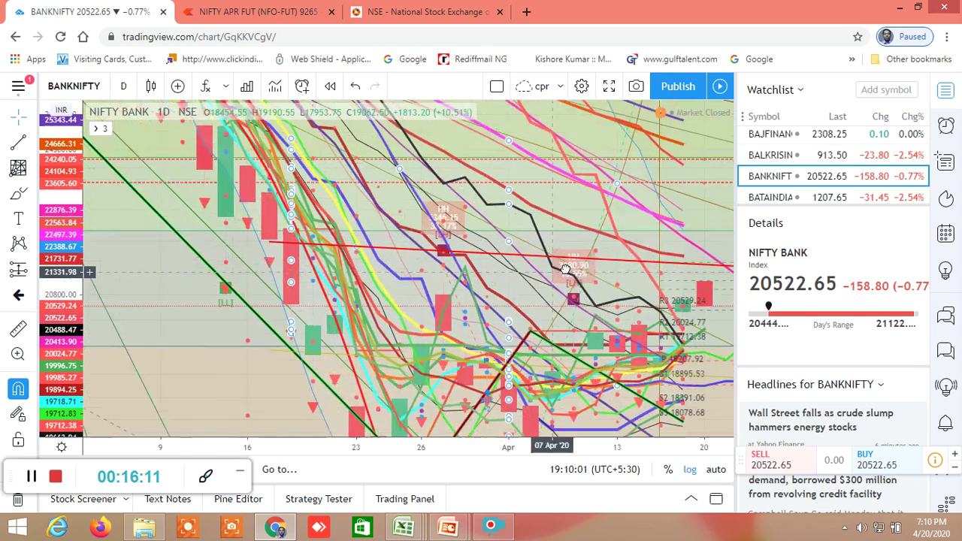
Examine the 0.5, 0.618, 0.786 and 1 Fibonacci retracement levels in a widened view from late 2019 to April 2020.
{"action": "left_click_drag", "start_coordinate": [62, 295], "coordinate": [180, 311]}
{"action": "scroll", "coordinate": [305, 264], "scroll_direction": "down", "scroll_amount": 4}
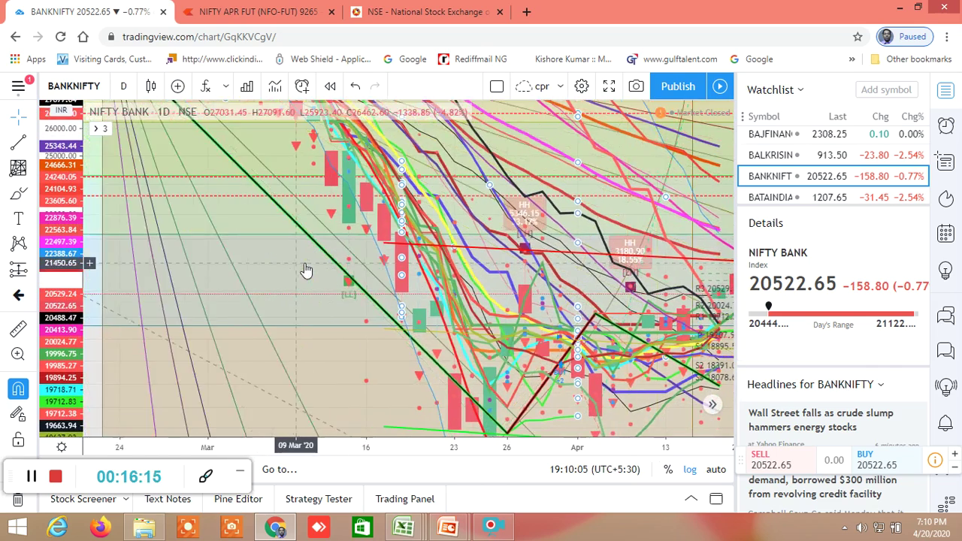
{"action": "scroll", "coordinate": [322, 261], "scroll_direction": "down", "scroll_amount": 3}
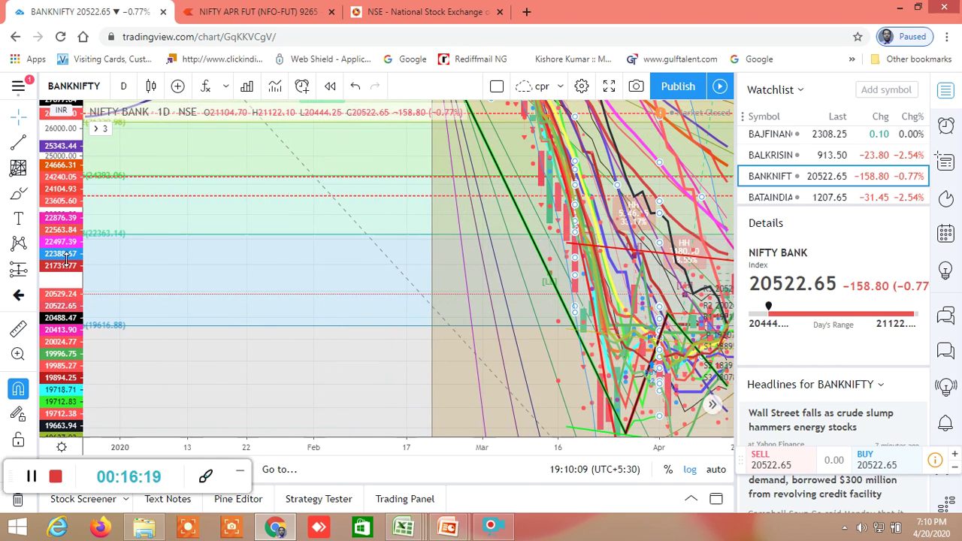
{"action": "left_click_drag", "start_coordinate": [64, 263], "coordinate": [63, 302]}
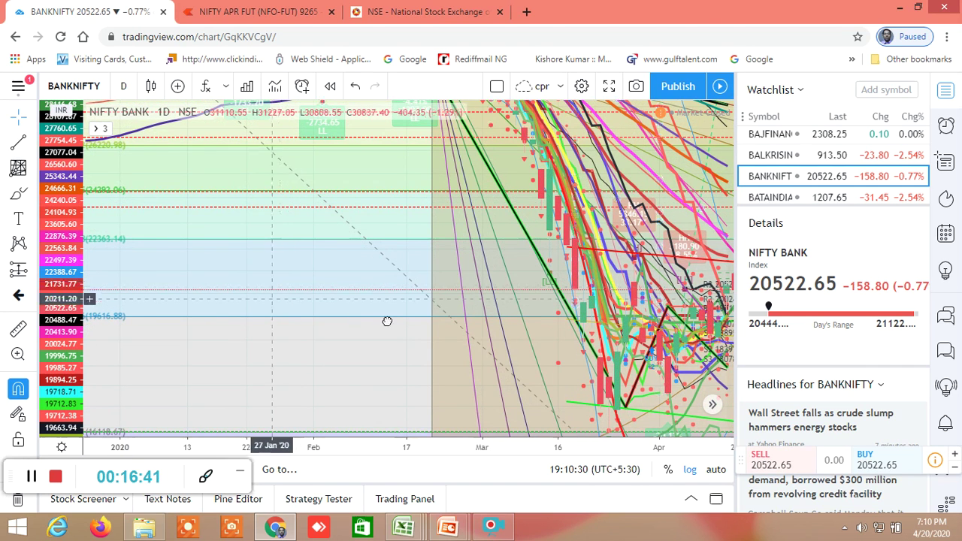
{"action": "scroll", "coordinate": [393, 324], "scroll_direction": "left", "scroll_amount": 5}
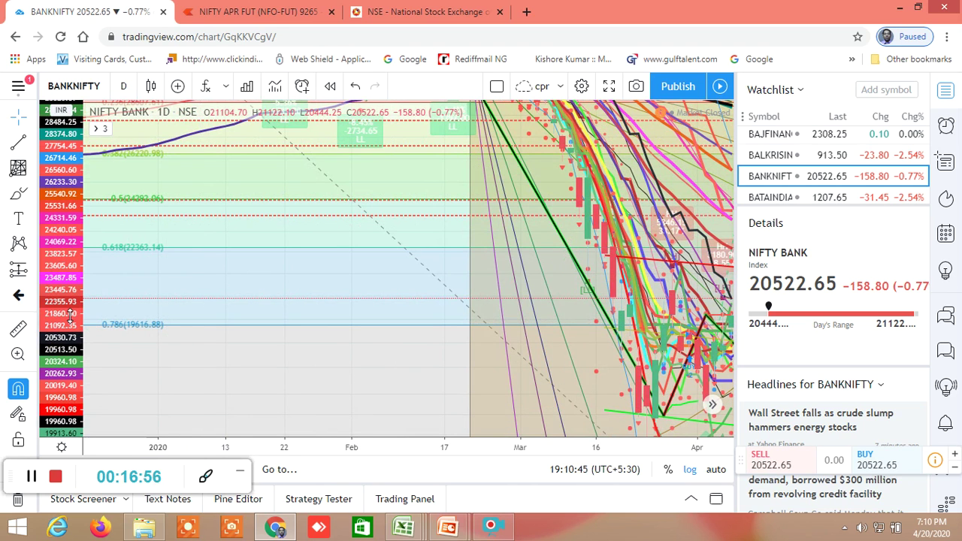
{"action": "scroll", "coordinate": [70, 316], "scroll_direction": "down", "scroll_amount": 2}
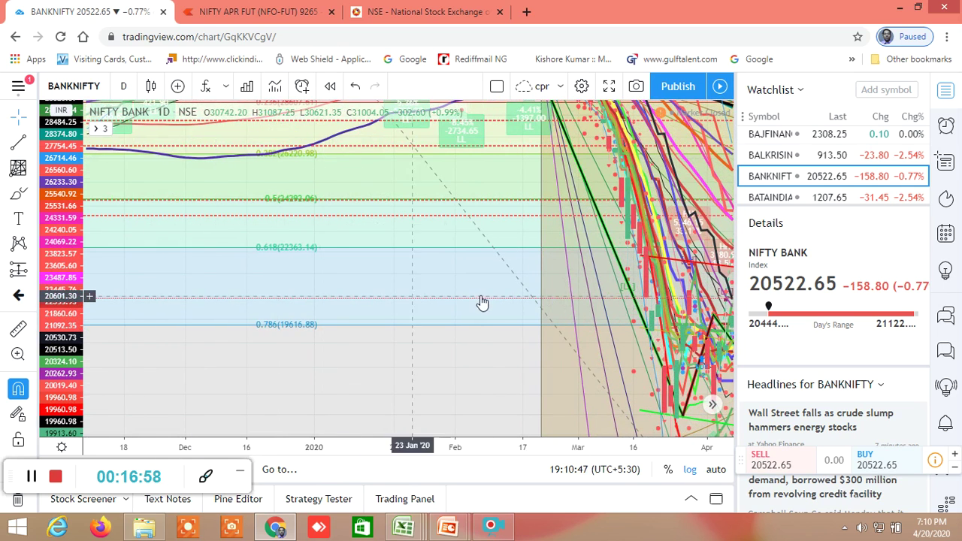
{"action": "left_click_drag", "start_coordinate": [466, 230], "coordinate": [455, 200]}
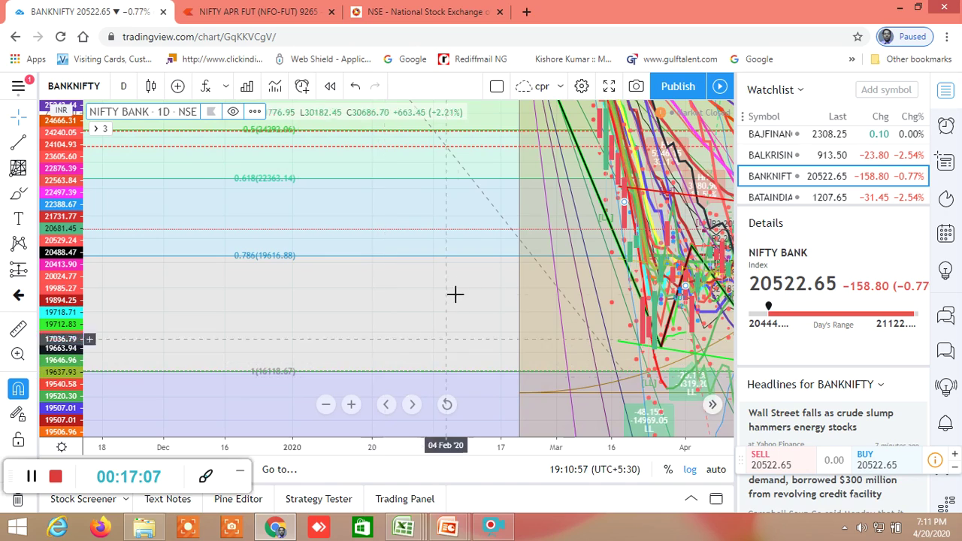
Inspect the 12 March to 16 April Nifty Bank candles up close against the Gann lines and green support line.
{"action": "scroll", "coordinate": [451, 293], "scroll_direction": "up", "scroll_amount": 5}
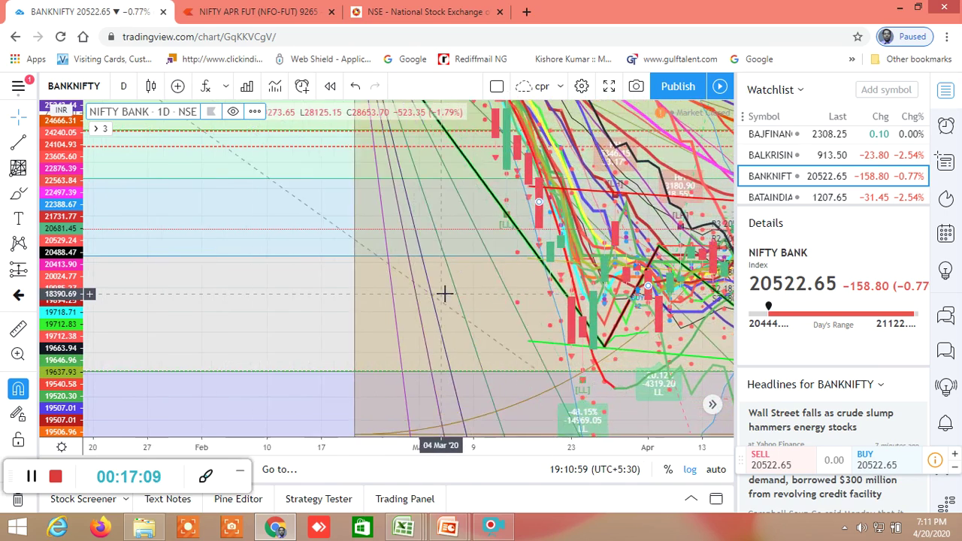
{"action": "scroll", "coordinate": [444, 293], "scroll_direction": "up", "scroll_amount": 5}
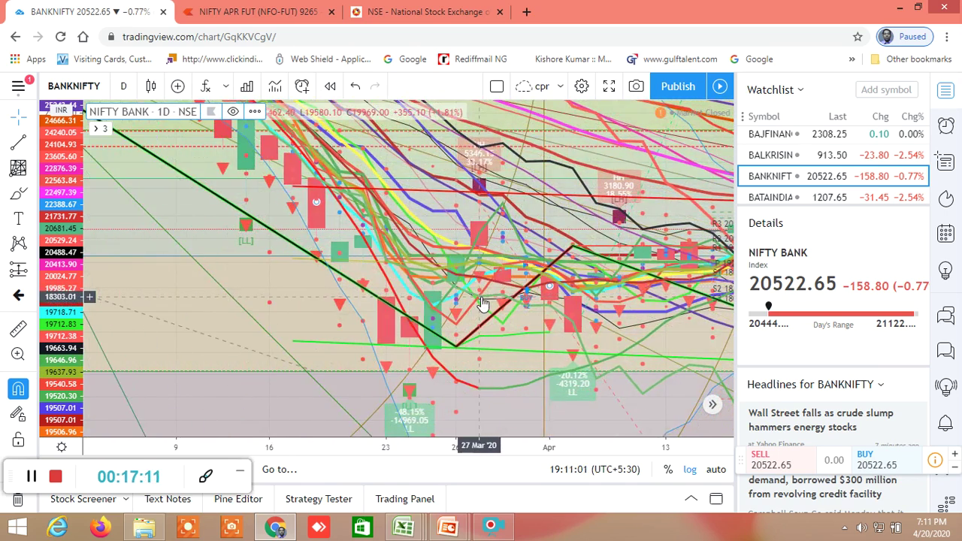
{"action": "scroll", "coordinate": [482, 303], "scroll_direction": "up", "scroll_amount": 1}
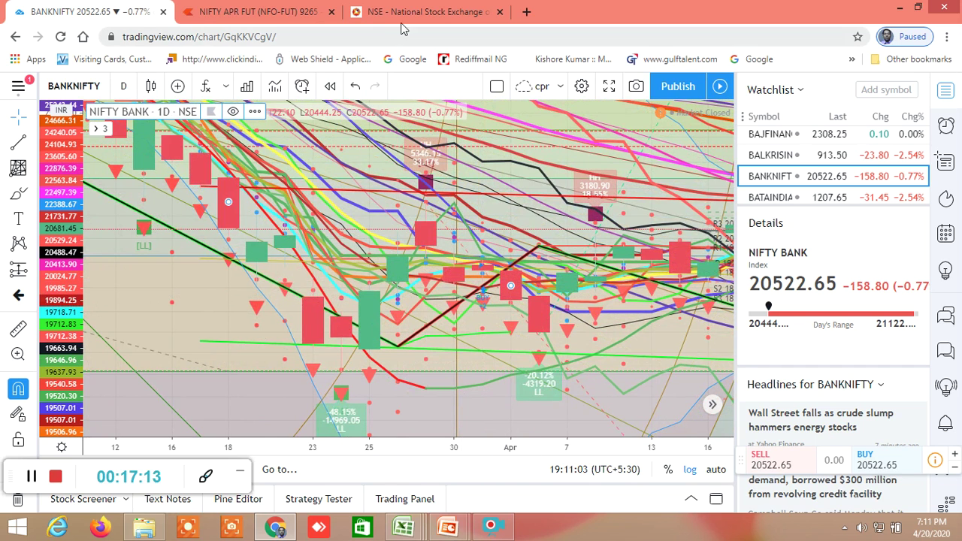
Switch to the Kite chart of NIFTY APR FUT, examine its March–April daily candles and find BANKNIFTY APR FUT in the watchlist.
{"action": "left_click", "coordinate": [303, 15]}
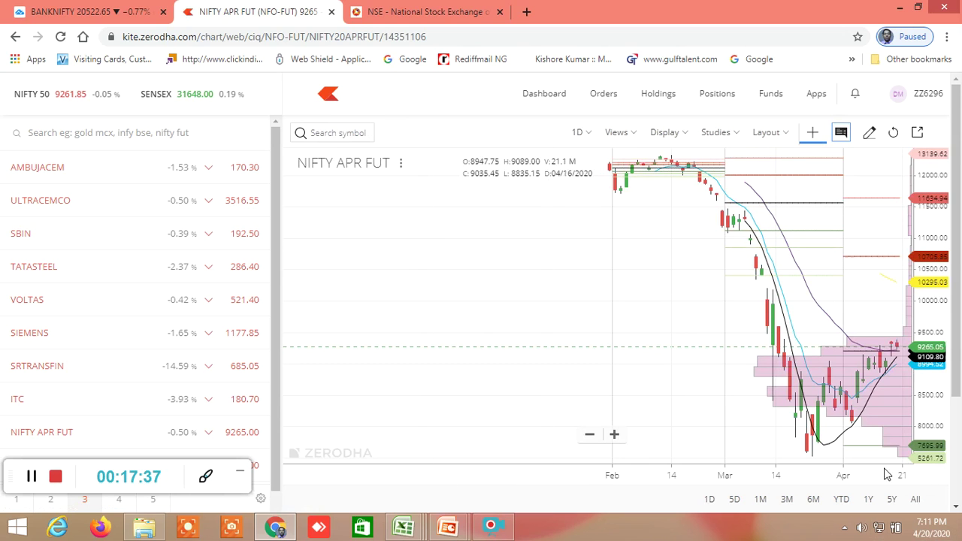
{"action": "scroll", "coordinate": [839, 410], "scroll_direction": "down", "scroll_amount": 3}
{"action": "scroll", "coordinate": [830, 410], "scroll_direction": "up", "scroll_amount": 4}
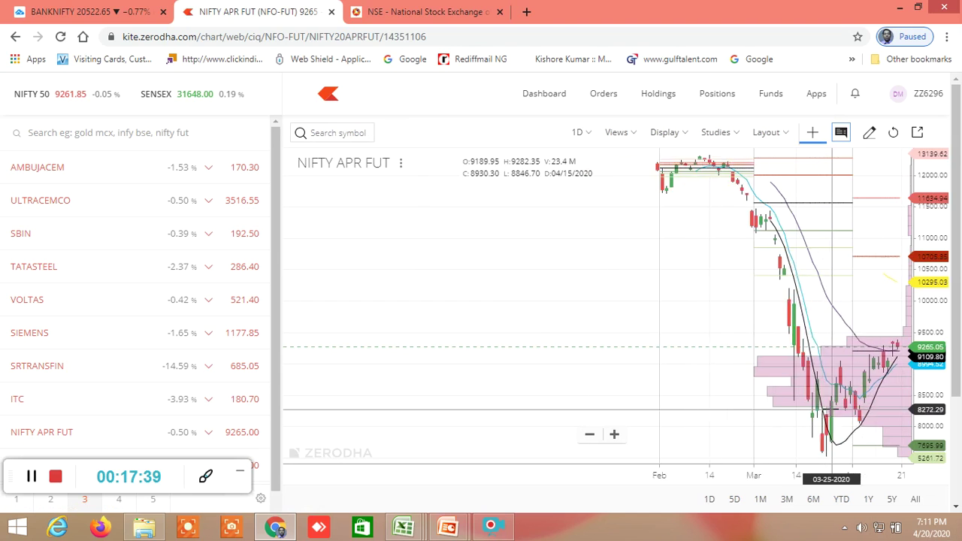
{"action": "scroll", "coordinate": [830, 410], "scroll_direction": "up", "scroll_amount": 4}
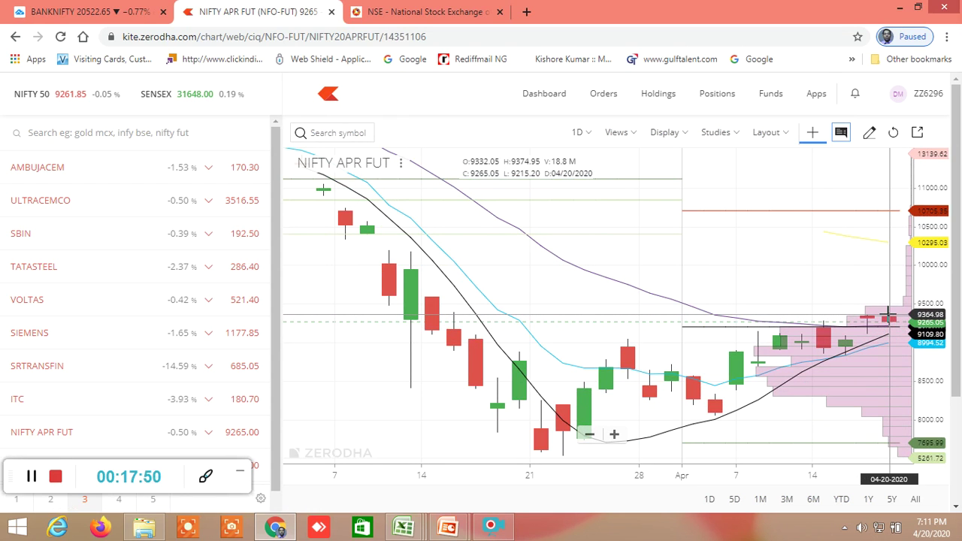
{"action": "scroll", "coordinate": [274, 421], "scroll_direction": "down", "scroll_amount": 1}
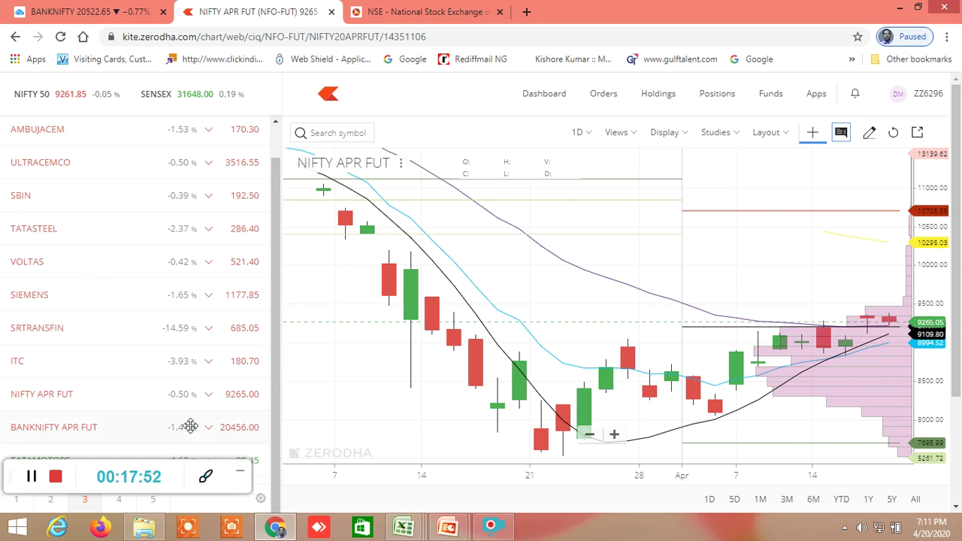
Review NIFTY APR FUT's market depth and day figures in the watchlist, and open the BANKNIFTY APR FUT chart.
{"action": "left_click", "coordinate": [151, 394]}
{"action": "left_click_drag", "start_coordinate": [275, 358], "coordinate": [279, 447]}
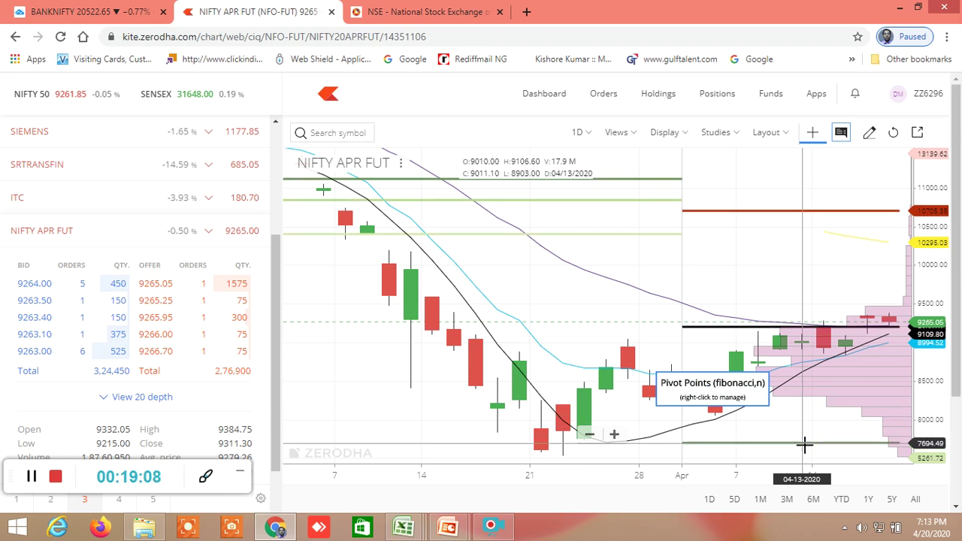
{"action": "mouse_move", "coordinate": [193, 241]}
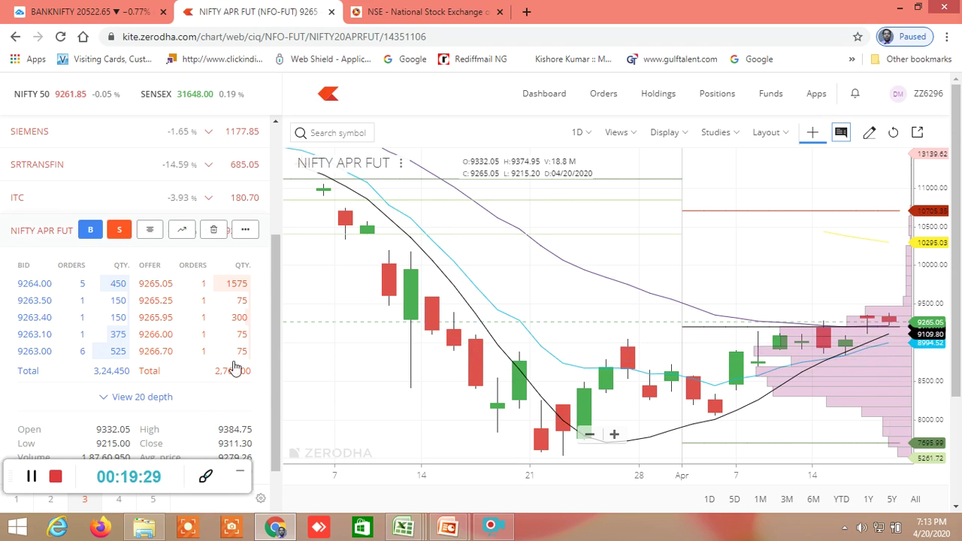
{"action": "scroll", "coordinate": [279, 379], "scroll_direction": "down", "scroll_amount": 3}
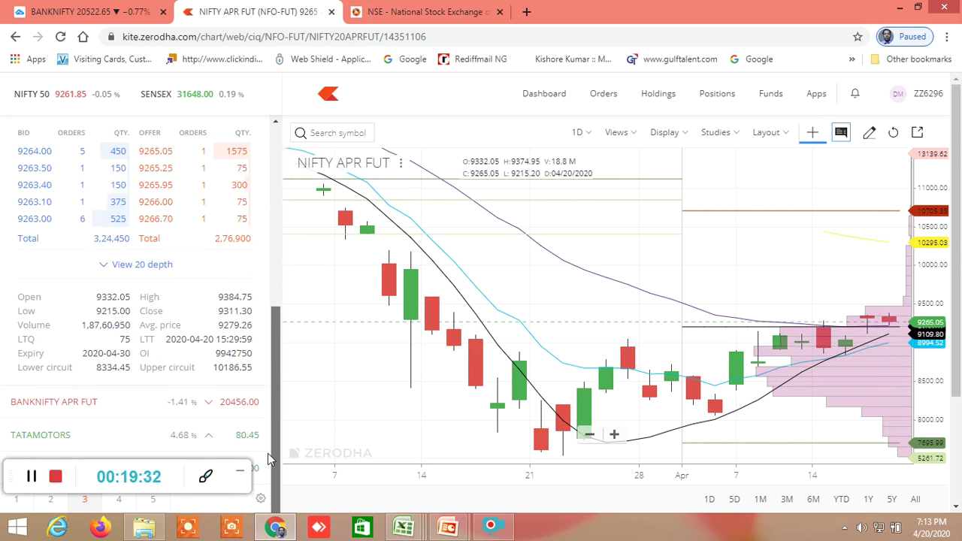
{"action": "left_click", "coordinate": [184, 404]}
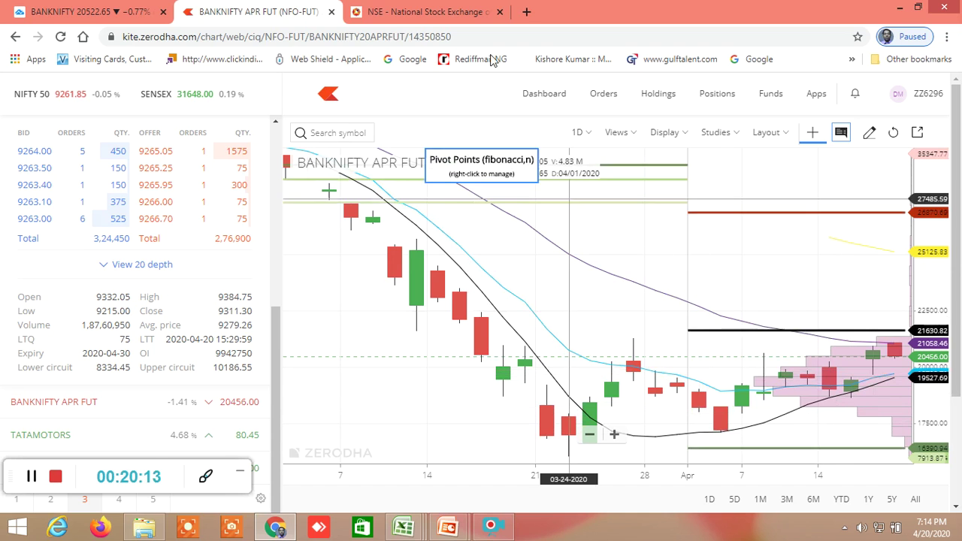
Switch to the NSE option chain page and look through the BANKNIFTY call and put strikes for the 23APR2020 expiry.
{"action": "left_click", "coordinate": [416, 13]}
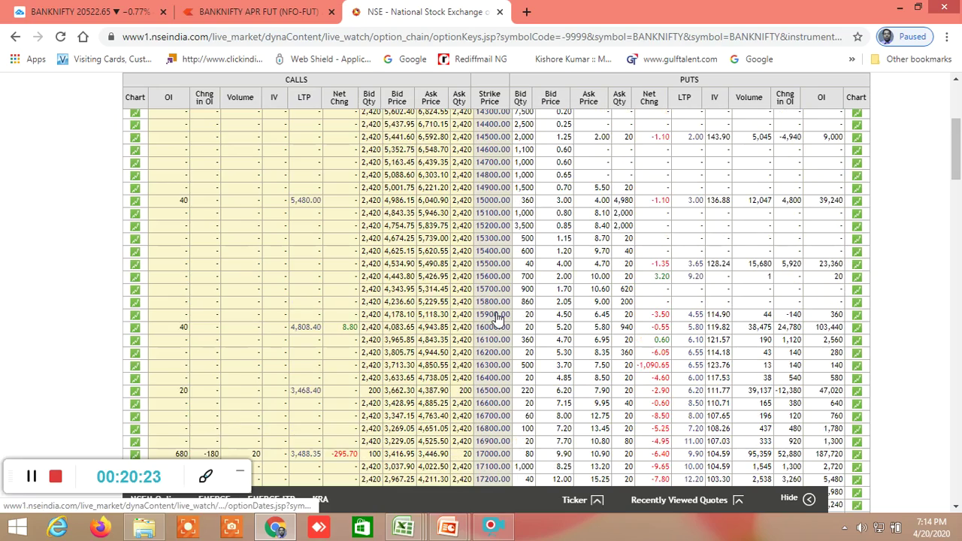
{"action": "scroll", "coordinate": [493, 315], "scroll_direction": "down", "scroll_amount": 3}
{"action": "scroll", "coordinate": [496, 320], "scroll_direction": "down", "scroll_amount": 10}
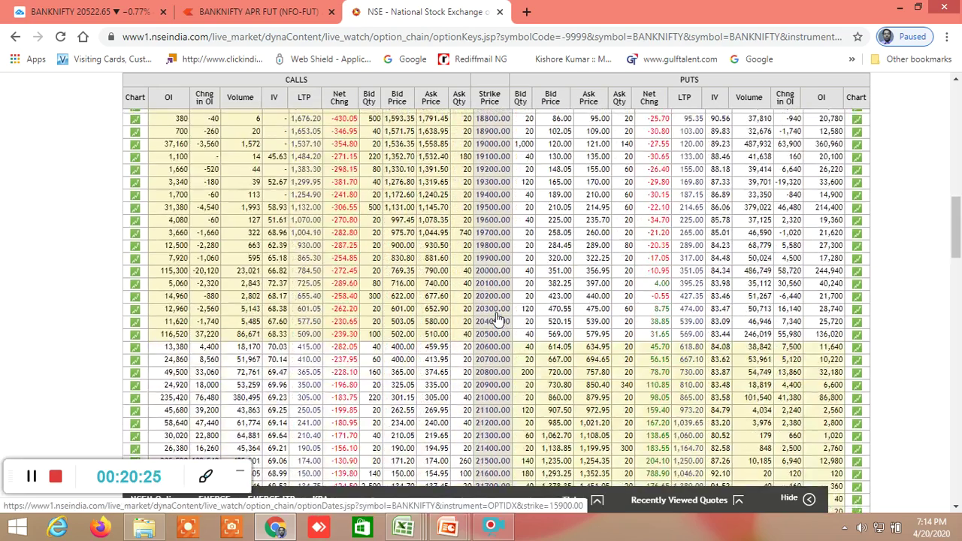
{"action": "scroll", "coordinate": [496, 319], "scroll_direction": "down", "scroll_amount": 4}
{"action": "scroll", "coordinate": [496, 319], "scroll_direction": "up", "scroll_amount": 14}
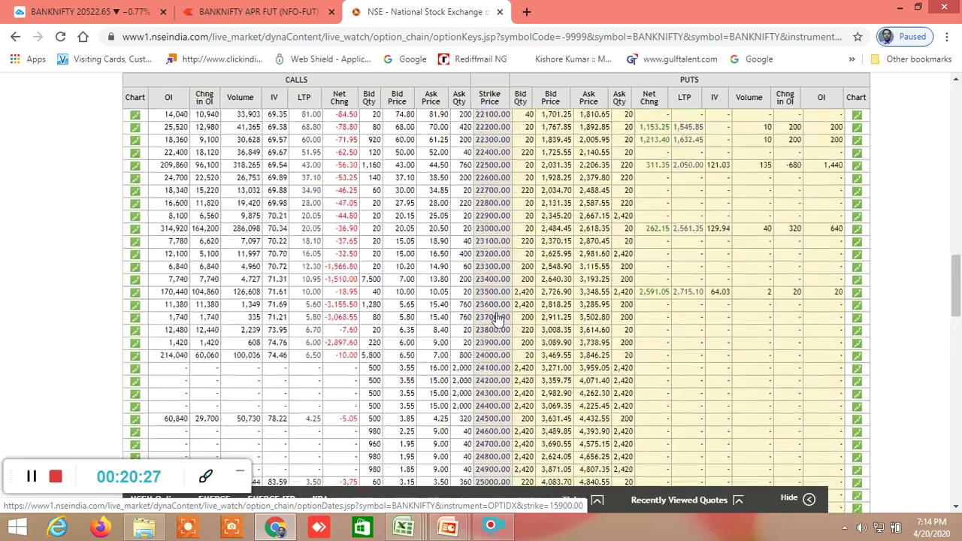
{"action": "scroll", "coordinate": [496, 319], "scroll_direction": "up", "scroll_amount": 7}
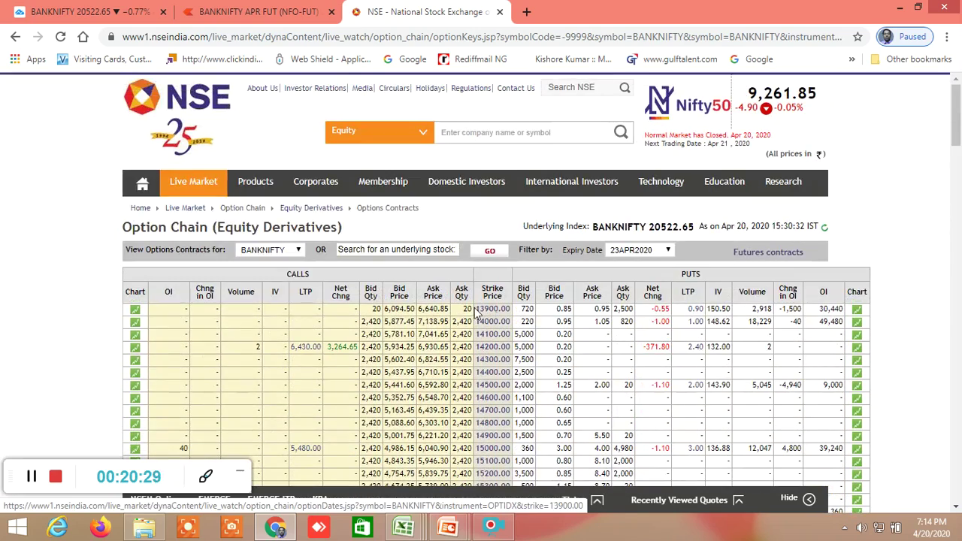
Show the NIFTY option chain and check the total call and put open interest and volume at its end.
{"action": "left_click", "coordinate": [294, 252]}
{"action": "left_click", "coordinate": [275, 273]}
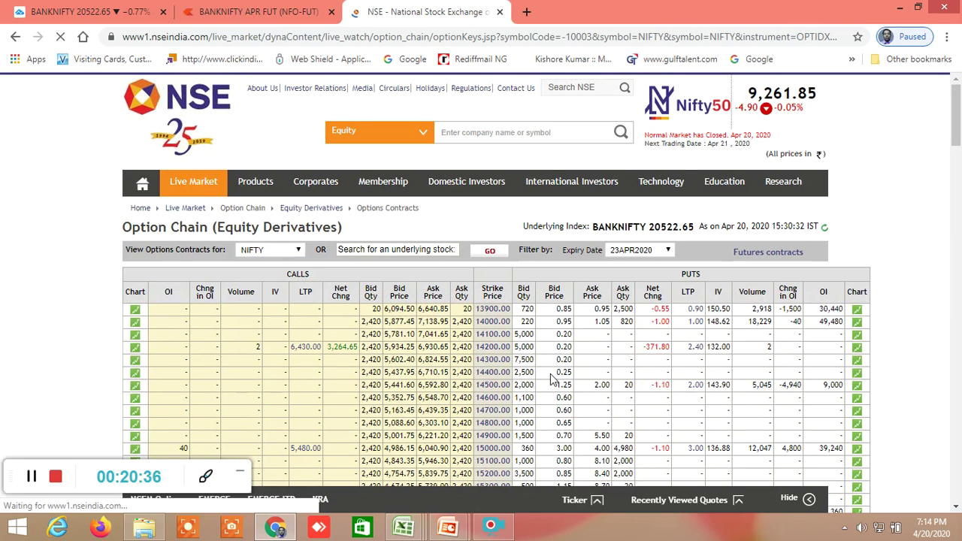
{"action": "scroll", "coordinate": [551, 380], "scroll_direction": "down", "scroll_amount": 5}
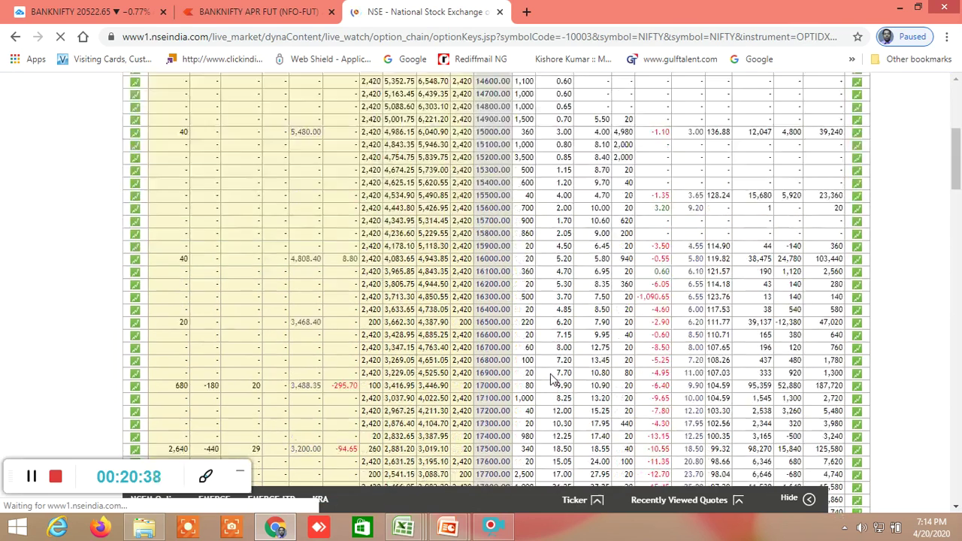
{"action": "scroll", "coordinate": [552, 380], "scroll_direction": "down", "scroll_amount": 5}
{"action": "scroll", "coordinate": [551, 379], "scroll_direction": "down", "scroll_amount": 15}
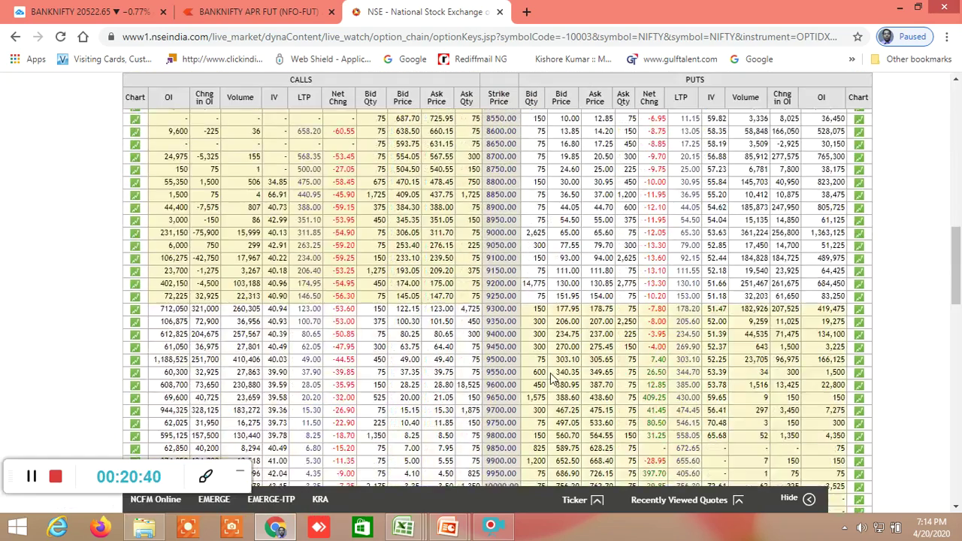
{"action": "scroll", "coordinate": [551, 380], "scroll_direction": "down", "scroll_amount": 4}
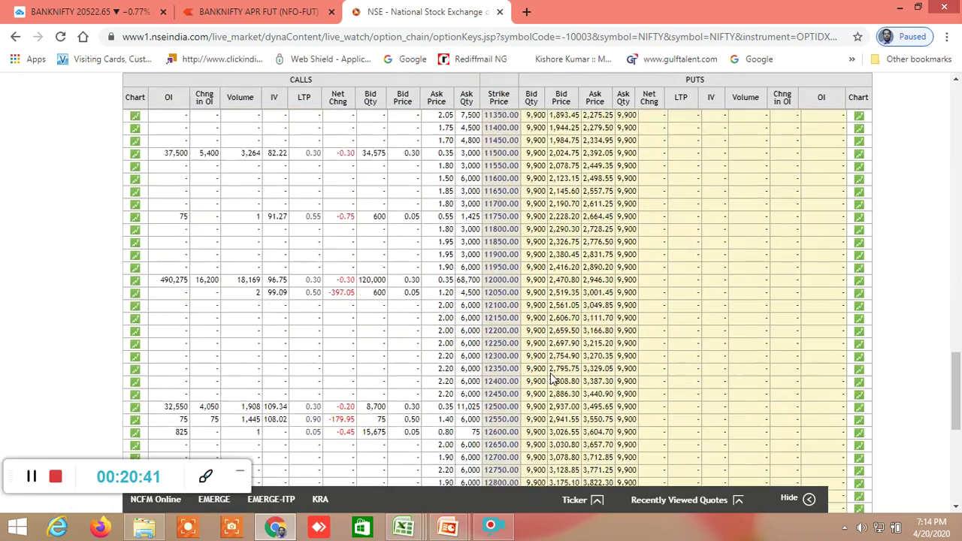
{"action": "scroll", "coordinate": [551, 379], "scroll_direction": "up", "scroll_amount": 1}
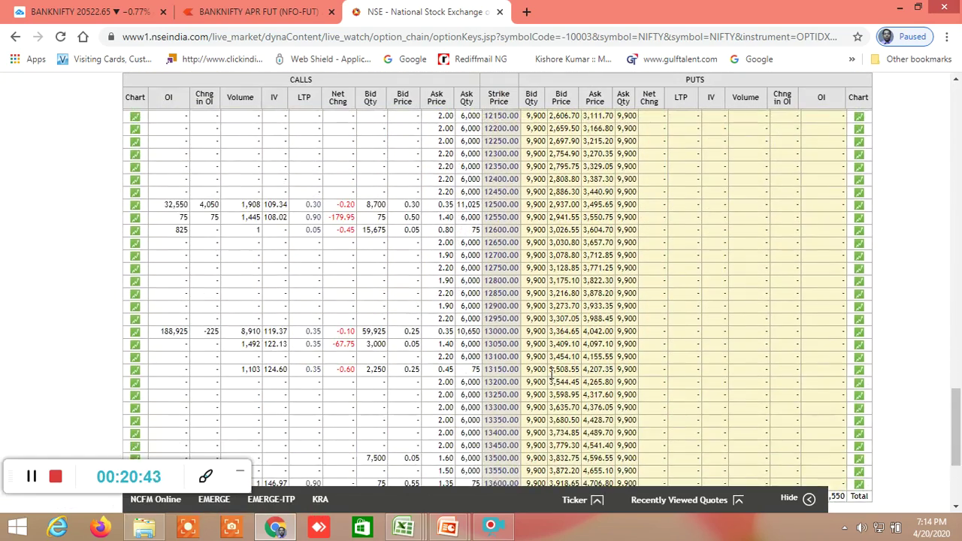
{"action": "scroll", "coordinate": [551, 375], "scroll_direction": "down", "scroll_amount": 2}
{"action": "scroll", "coordinate": [551, 373], "scroll_direction": "up", "scroll_amount": 1}
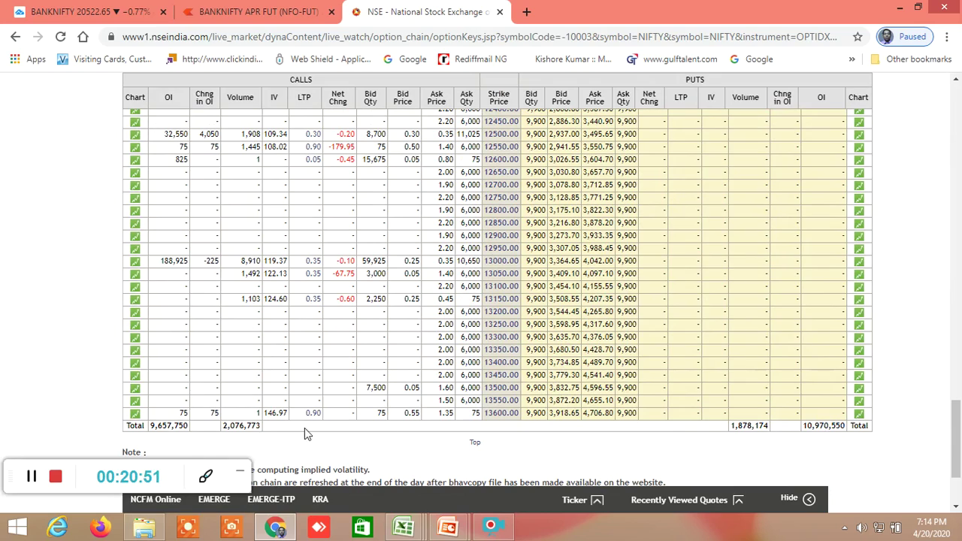
Examine NIFTY call and put open interest, its change and implied volatility across the 9000 to 10000 strikes.
{"action": "scroll", "coordinate": [658, 332], "scroll_direction": "up", "scroll_amount": 9}
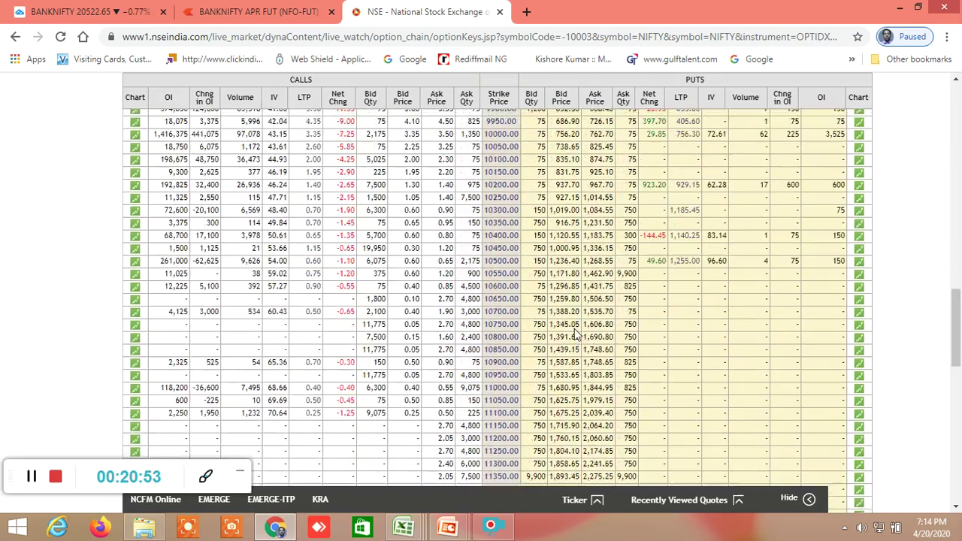
{"action": "scroll", "coordinate": [575, 333], "scroll_direction": "up", "scroll_amount": 4}
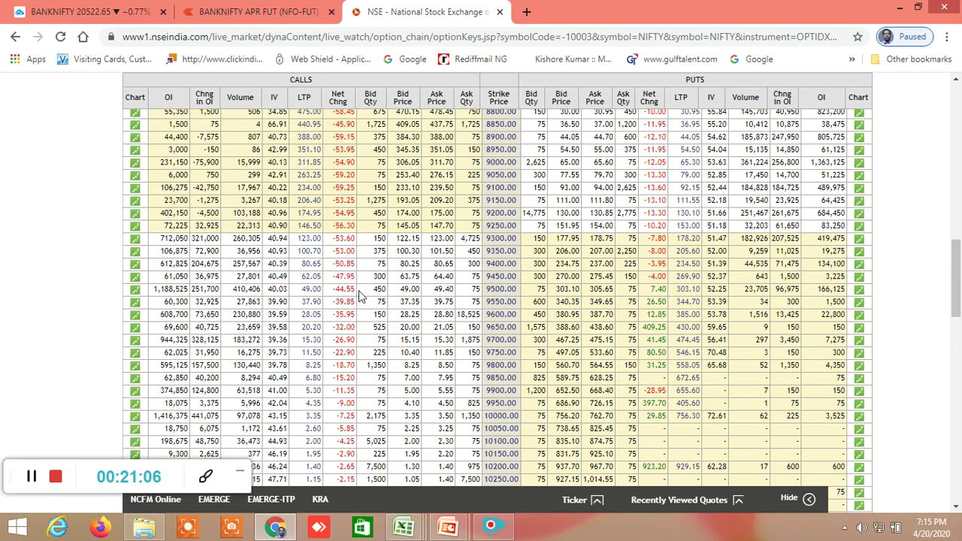
{"action": "scroll", "coordinate": [758, 288], "scroll_direction": "up", "scroll_amount": 2}
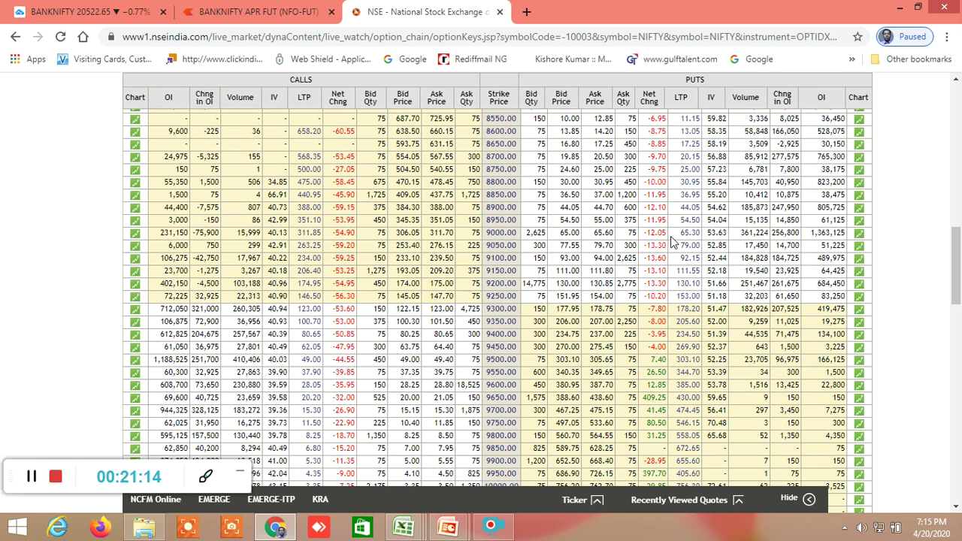
{"action": "scroll", "coordinate": [660, 242], "scroll_direction": "down", "scroll_amount": 1}
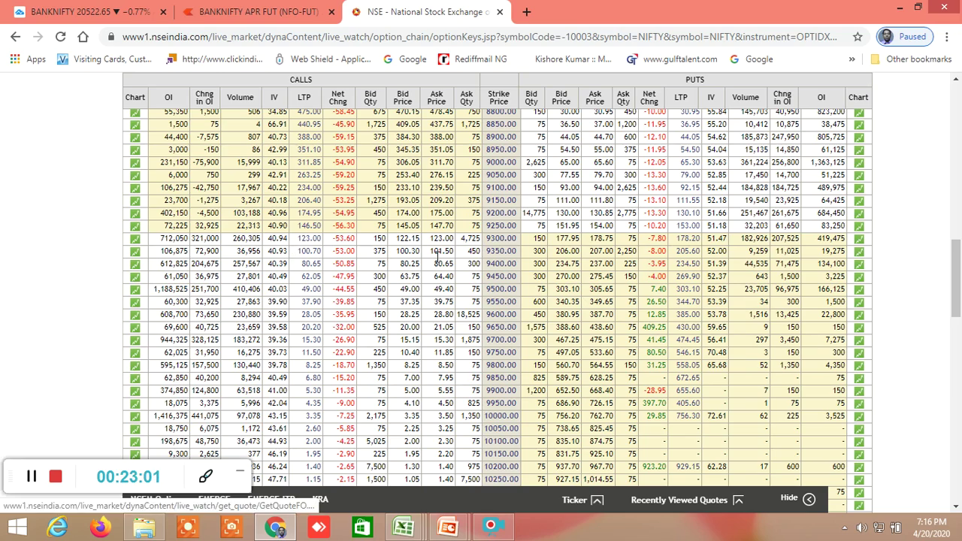
Show the BANKNIFTY option chain again and find the 21000 to 23500 strikes.
{"action": "scroll", "coordinate": [460, 279], "scroll_direction": "up", "scroll_amount": 4}
{"action": "scroll", "coordinate": [462, 282], "scroll_direction": "up", "scroll_amount": 8}
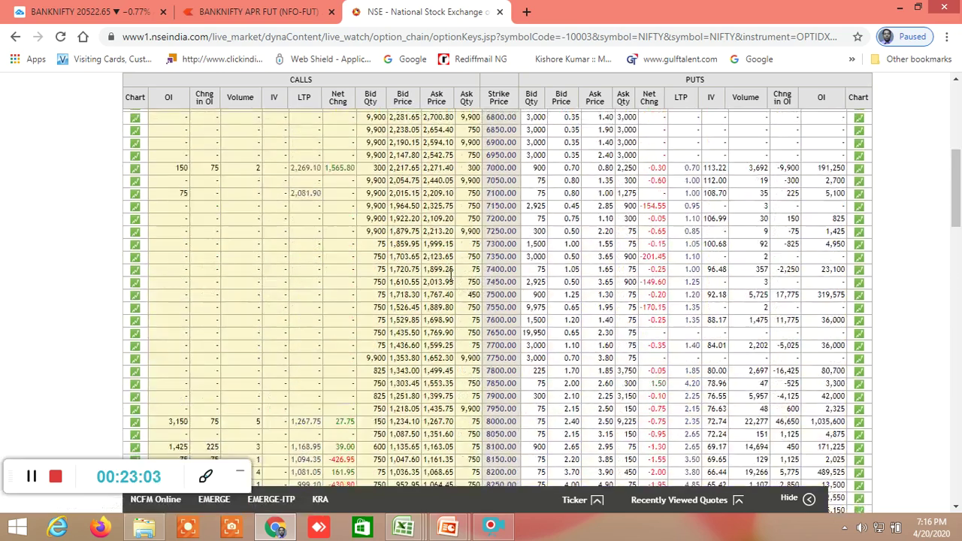
{"action": "left_click", "coordinate": [282, 213]}
{"action": "left_click", "coordinate": [278, 257]}
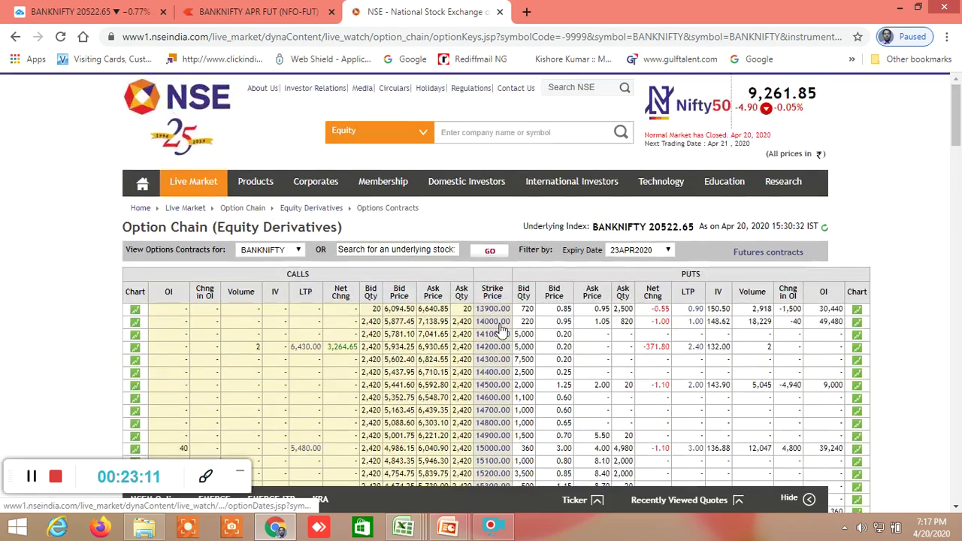
{"action": "scroll", "coordinate": [502, 329], "scroll_direction": "down", "scroll_amount": 12}
{"action": "scroll", "coordinate": [502, 328], "scroll_direction": "down", "scroll_amount": 5}
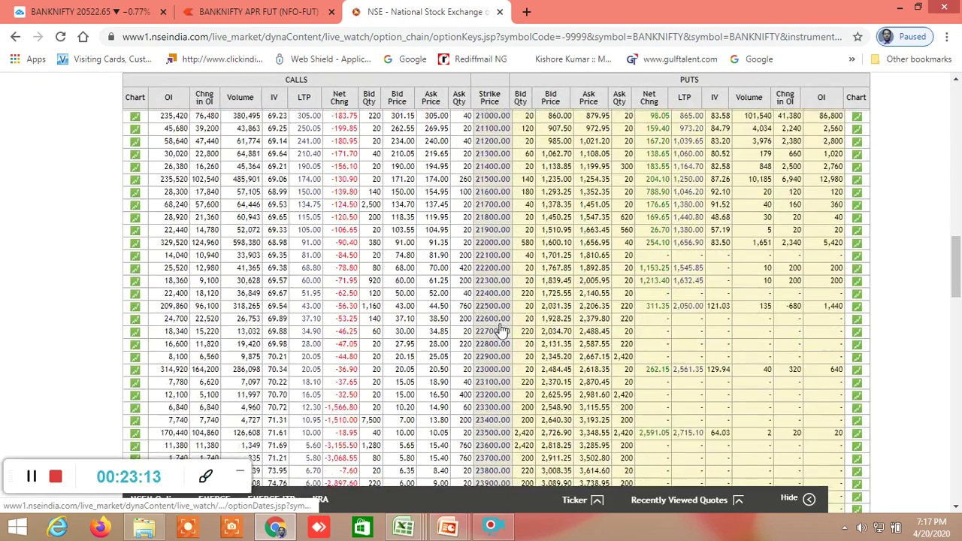
Compare BANKNIFTY call and put open interest and its change across the 19000 to 22000 strikes.
{"action": "scroll", "coordinate": [502, 331], "scroll_direction": "down", "scroll_amount": 1}
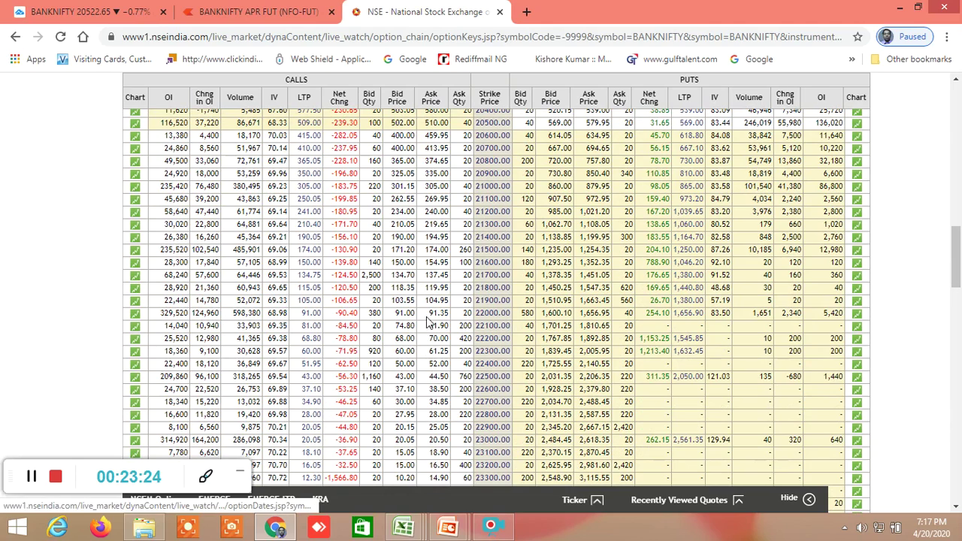
{"action": "scroll", "coordinate": [767, 249], "scroll_direction": "up", "scroll_amount": 3}
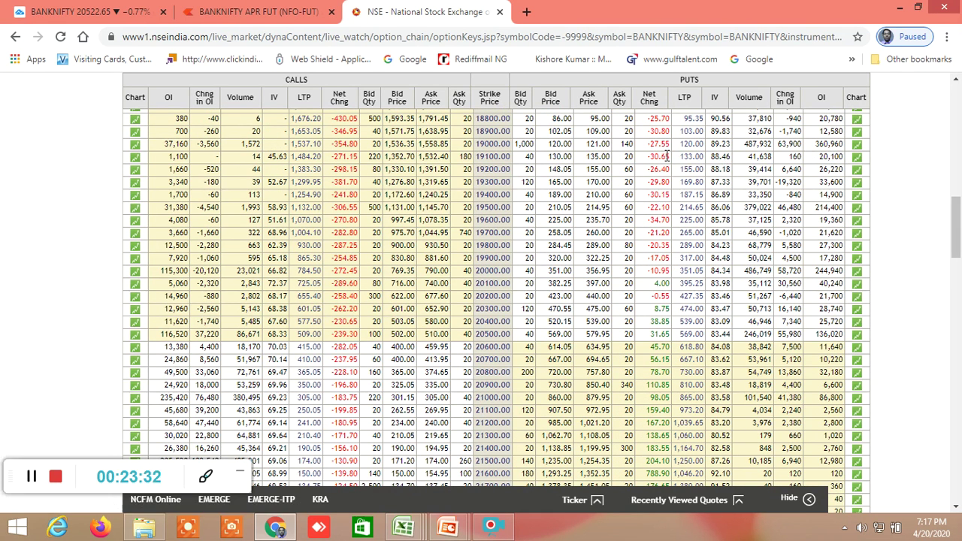
{"action": "scroll", "coordinate": [324, 354], "scroll_direction": "down", "scroll_amount": 1}
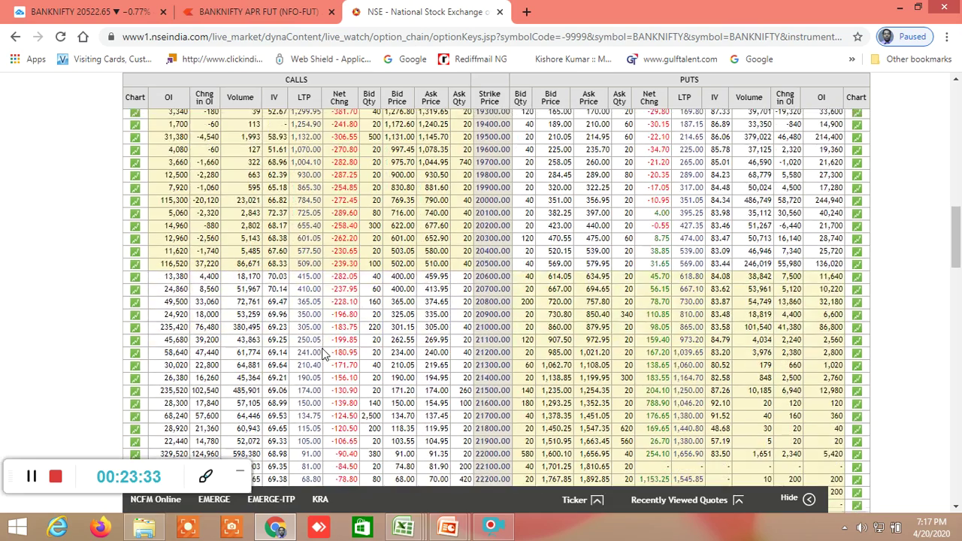
{"action": "scroll", "coordinate": [325, 354], "scroll_direction": "down", "scroll_amount": 1}
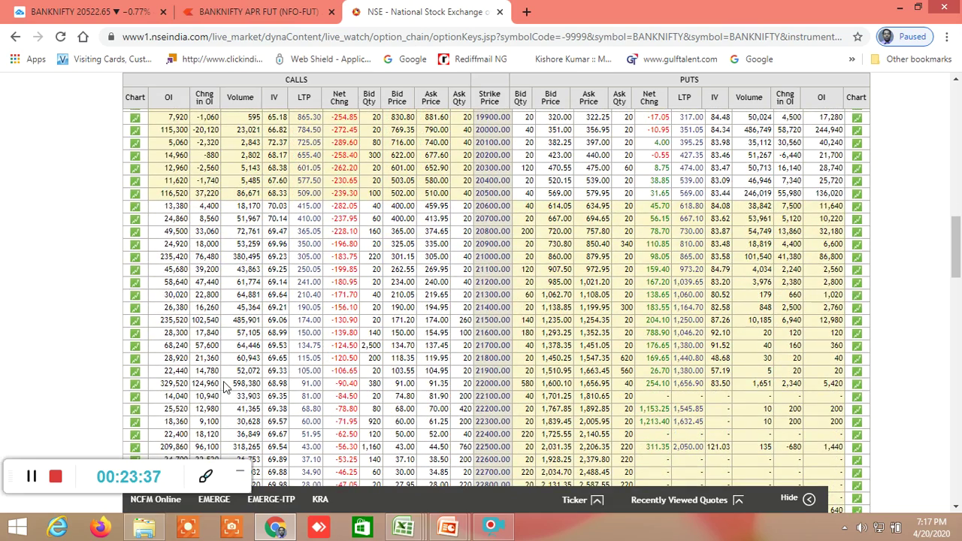
{"action": "scroll", "coordinate": [767, 308], "scroll_direction": "up", "scroll_amount": 2}
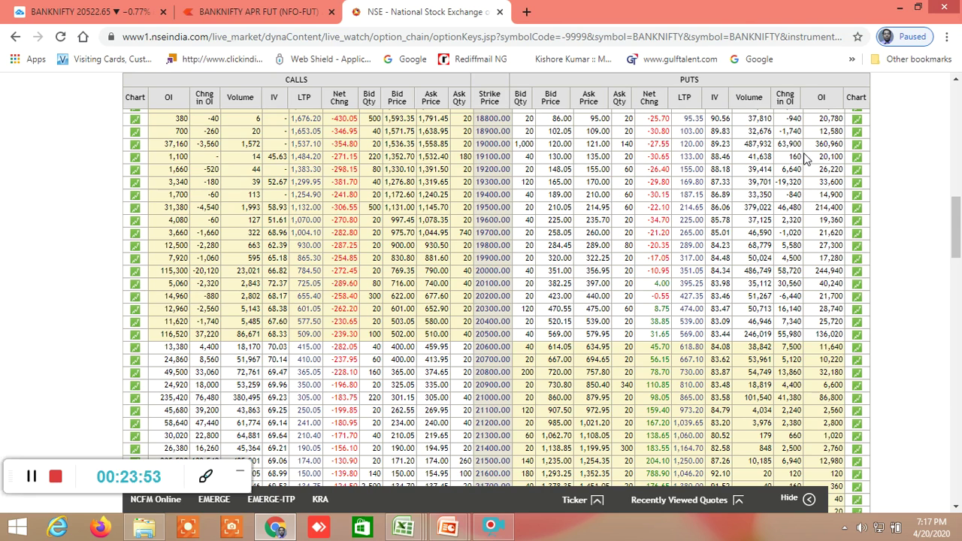
{"action": "scroll", "coordinate": [804, 155], "scroll_direction": "down", "scroll_amount": 2}
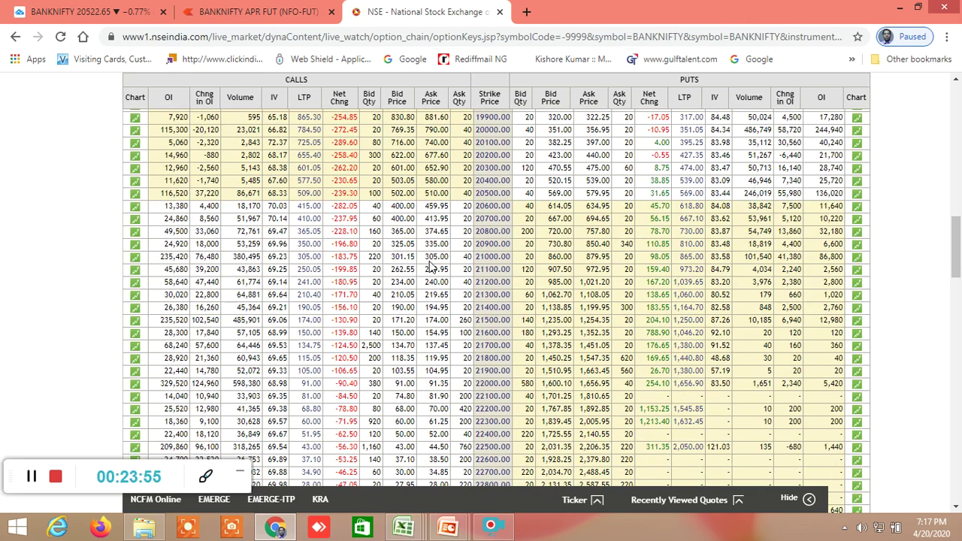
{"action": "scroll", "coordinate": [432, 266], "scroll_direction": "up", "scroll_amount": 1}
Switch to Excel and review the NIFTY and BANKNIFTY winning probabilities on the OPTION CHAIN IV sheet of WORKING FILE.
{"action": "mouse_move", "coordinate": [403, 531]}
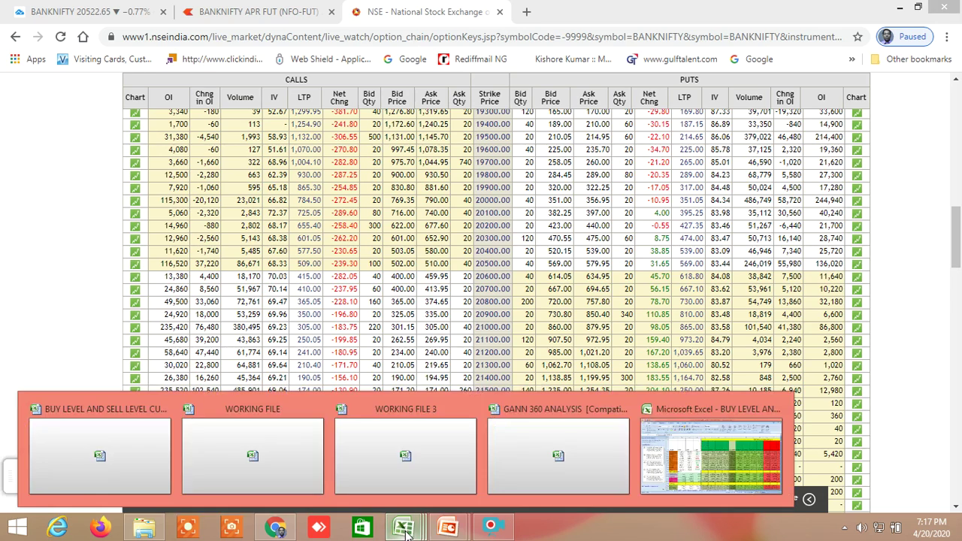
{"action": "left_click", "coordinate": [711, 451]}
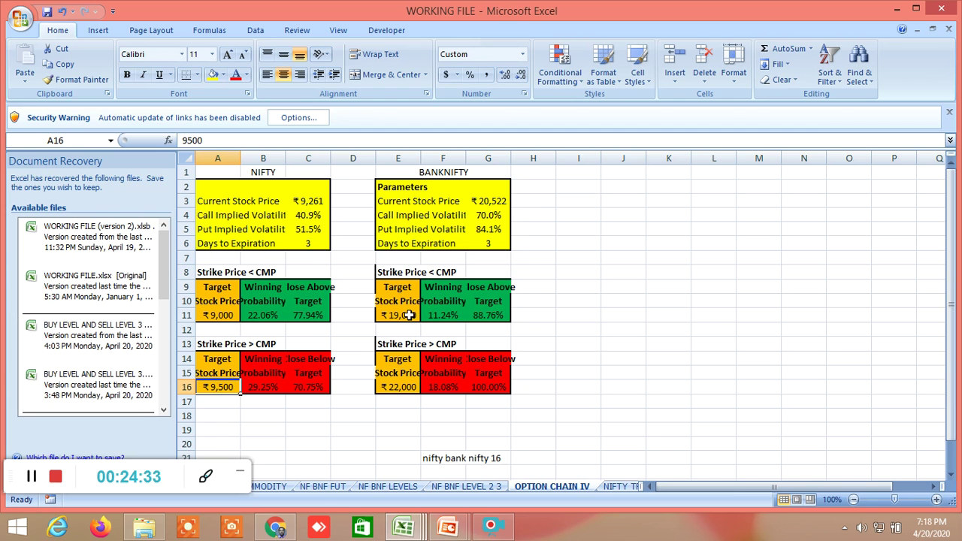
{"action": "left_click", "coordinate": [283, 528]}
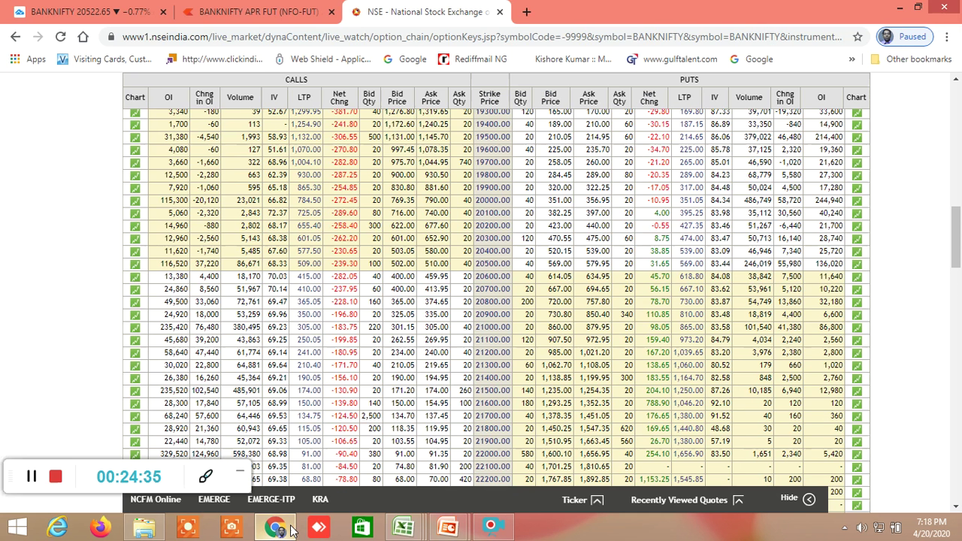
Switch to Excel and bring up the NIFTY and BANKNIFTY probability tables in WORKING FILE.
{"action": "left_click", "coordinate": [404, 527]}
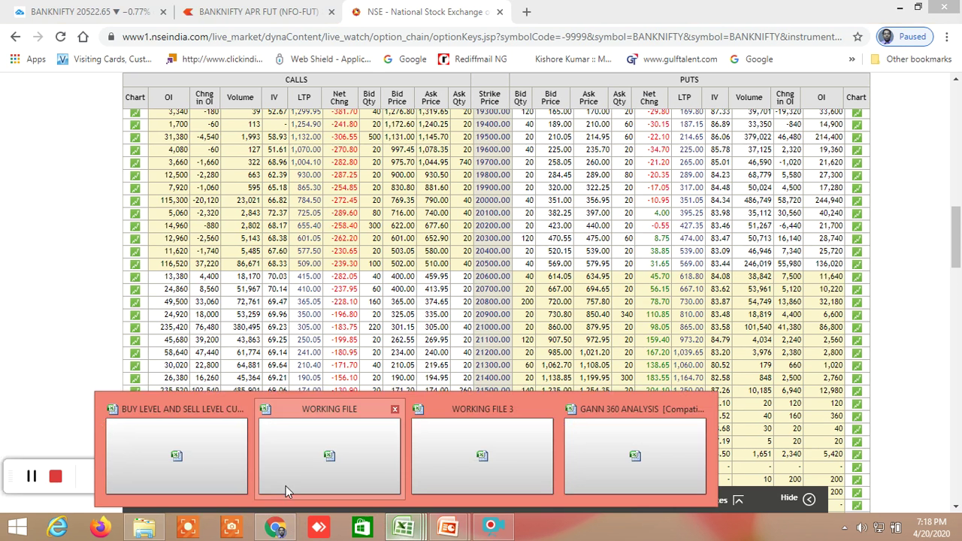
{"action": "left_click", "coordinate": [209, 456]}
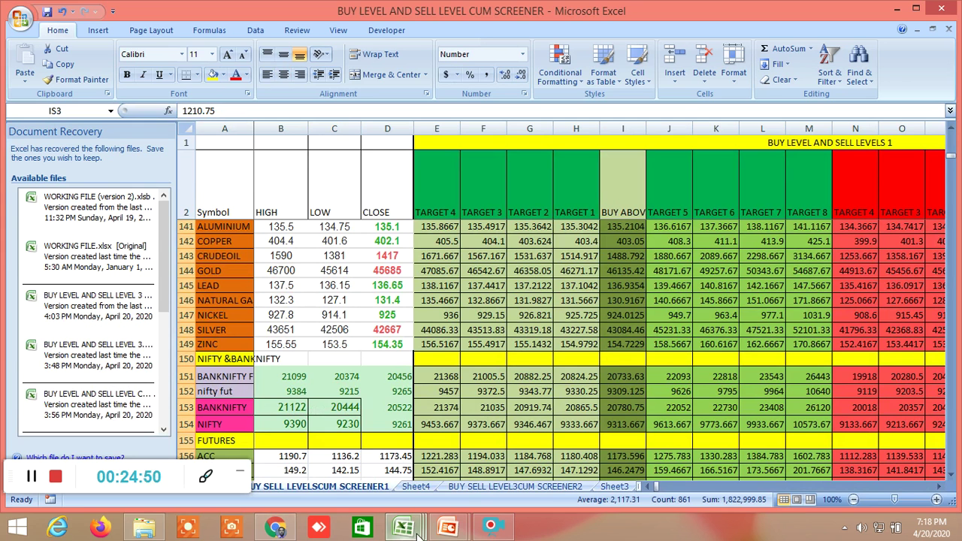
{"action": "mouse_move", "coordinate": [404, 526]}
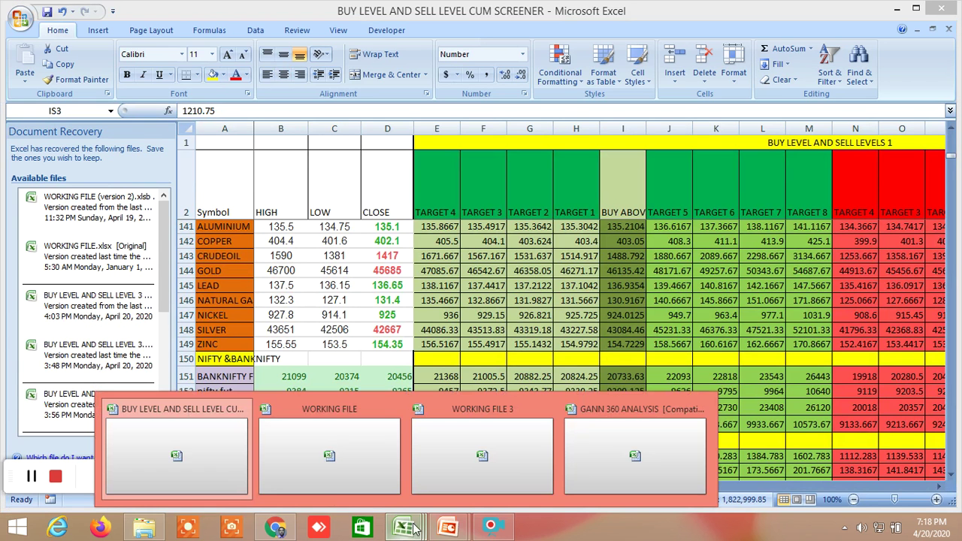
{"action": "left_click", "coordinate": [340, 460]}
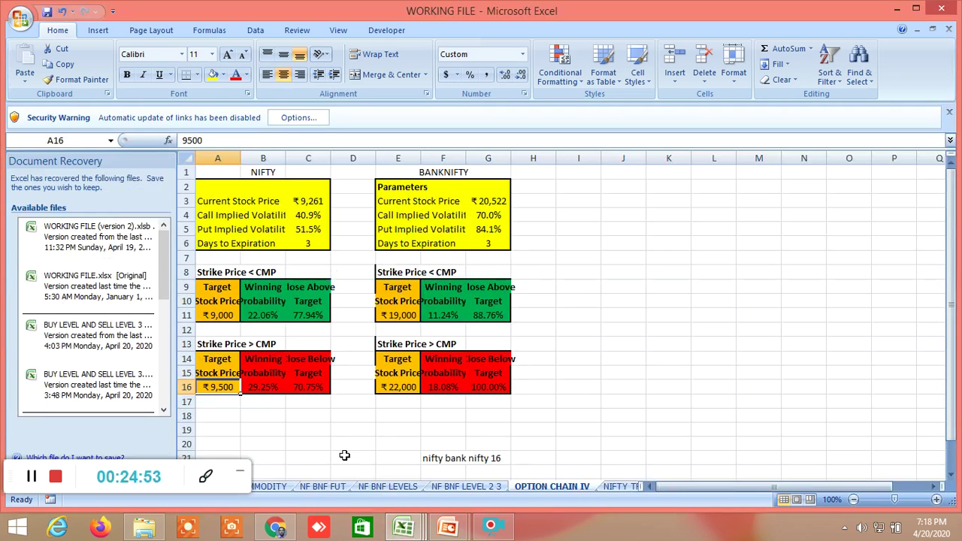
Set the BANKNIFTY target stock price below CMP to 20000 and check its winning probability.
{"action": "left_click", "coordinate": [407, 315]}
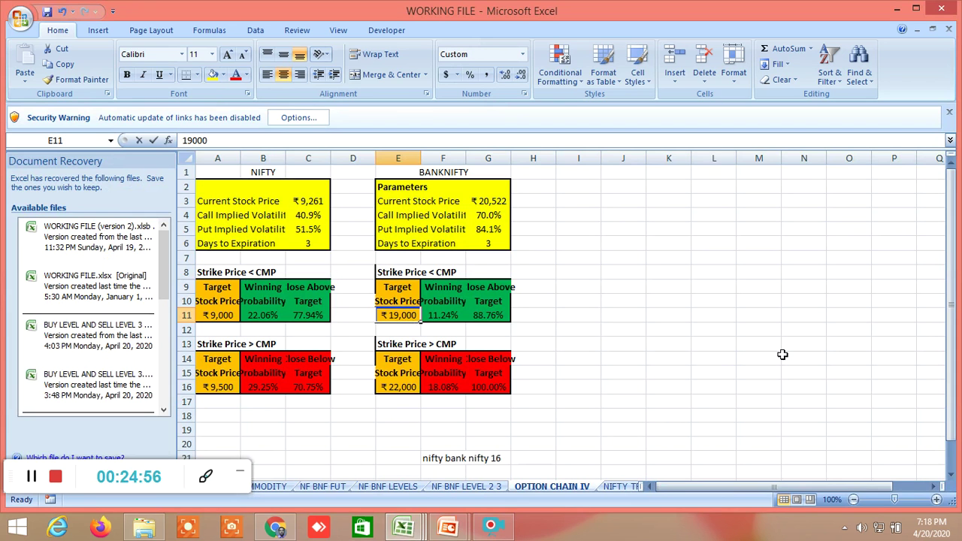
{"action": "type", "text": "20000"}
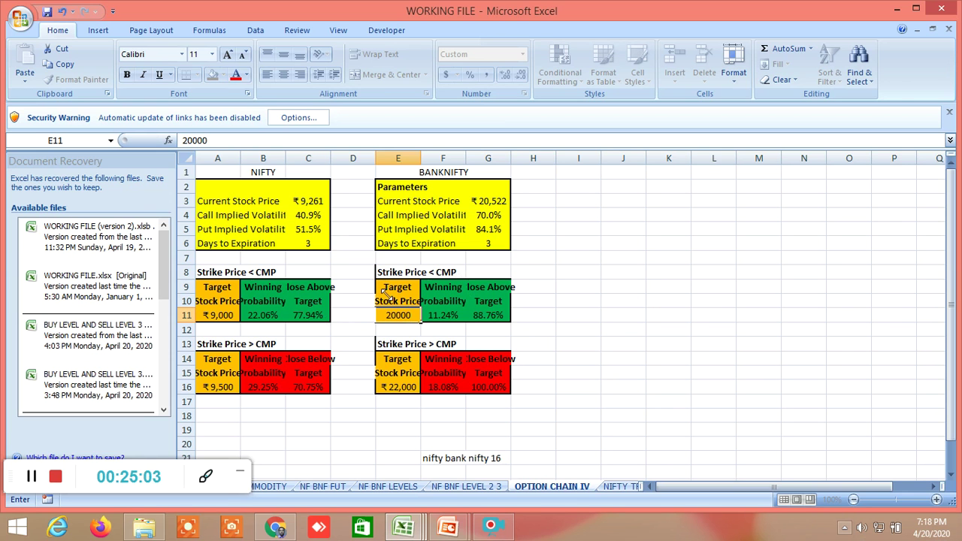
{"action": "key", "text": "ctrl+Return"}
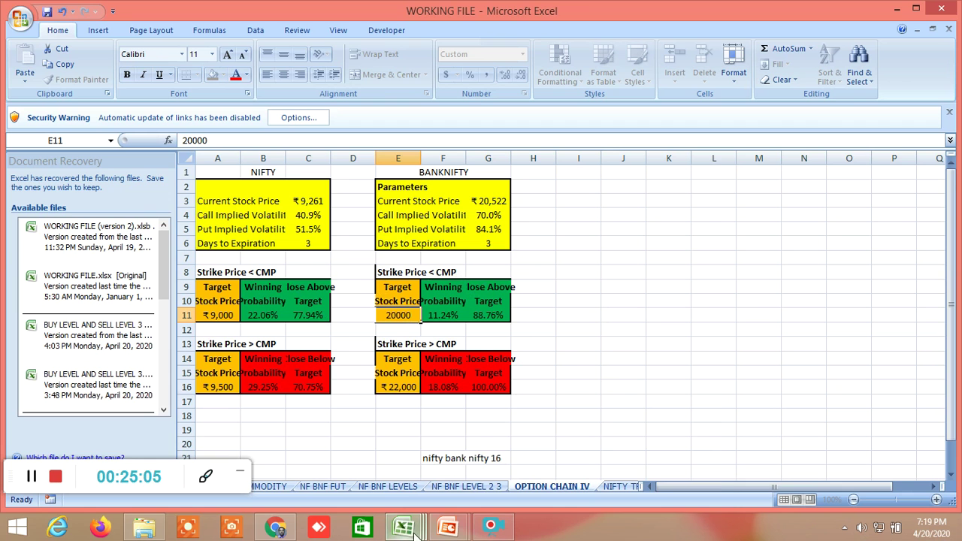
{"action": "mouse_move", "coordinate": [418, 534]}
{"action": "left_click", "coordinate": [336, 468]}
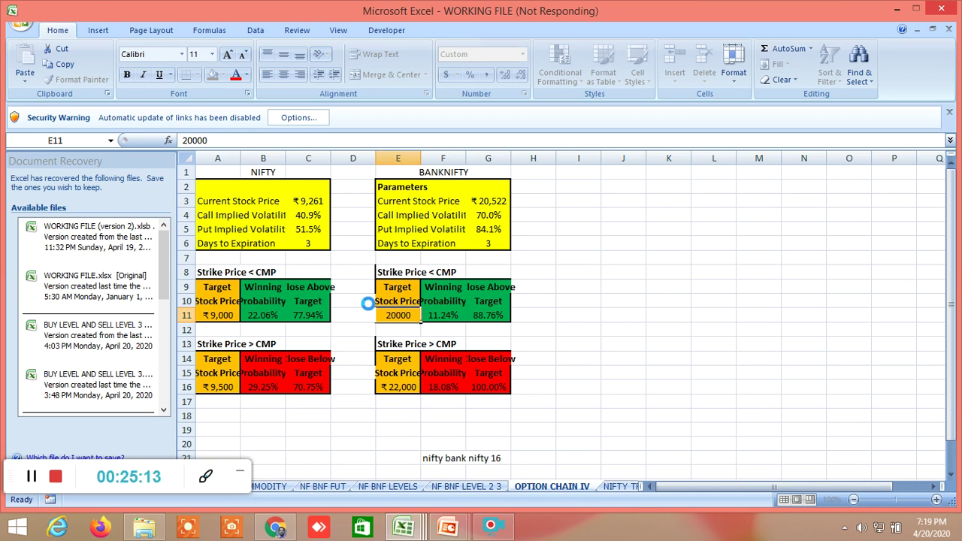
{"action": "scroll", "coordinate": [371, 303], "scroll_direction": "down", "scroll_amount": 7}
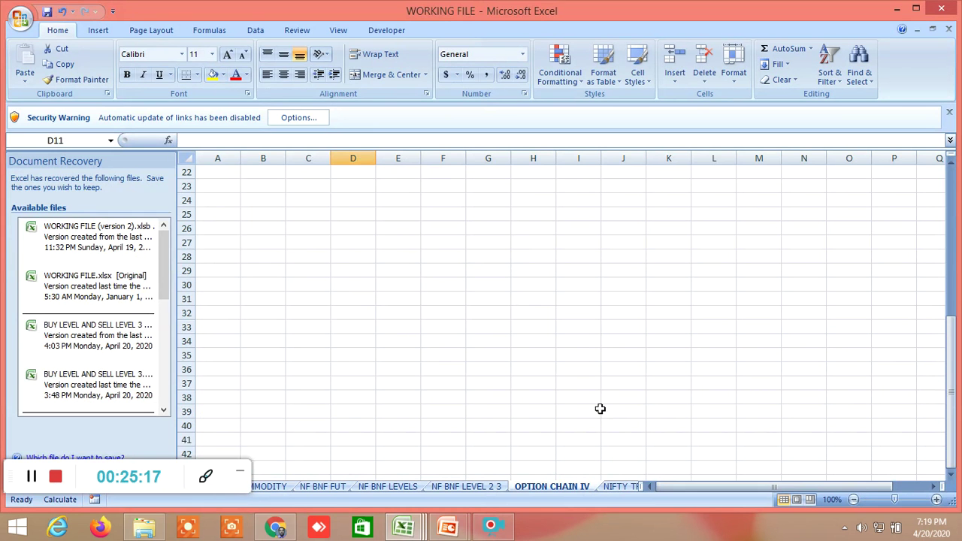
{"action": "scroll", "coordinate": [484, 345], "scroll_direction": "up", "scroll_amount": 7}
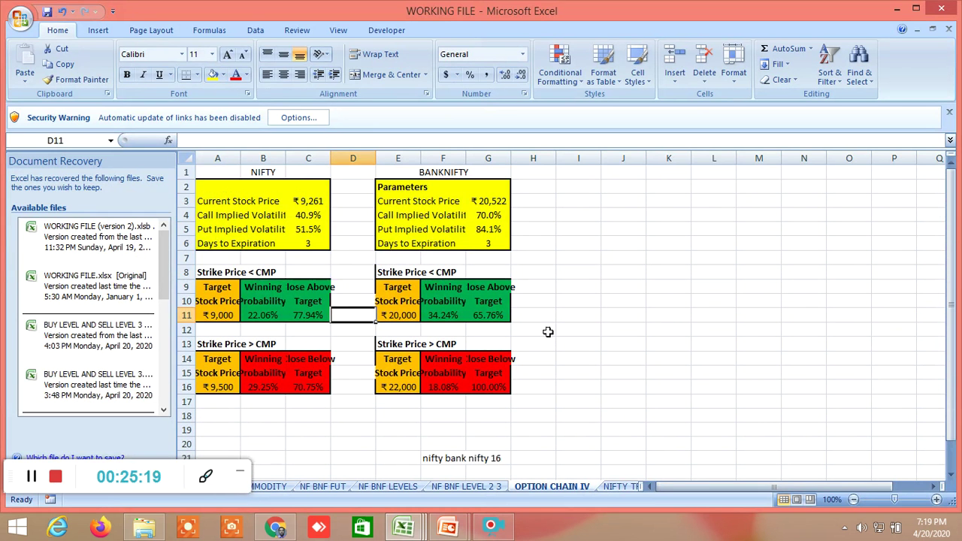
{"action": "left_click", "coordinate": [559, 331]}
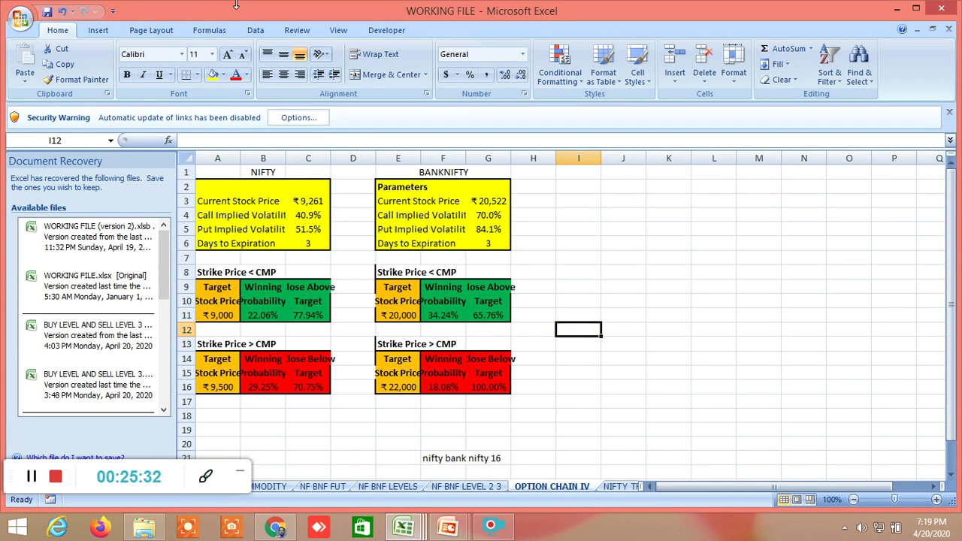
Try 19500 as the BANKNIFTY target stock price below CMP.
{"action": "left_click", "coordinate": [405, 315]}
{"action": "type", "text": "1"}
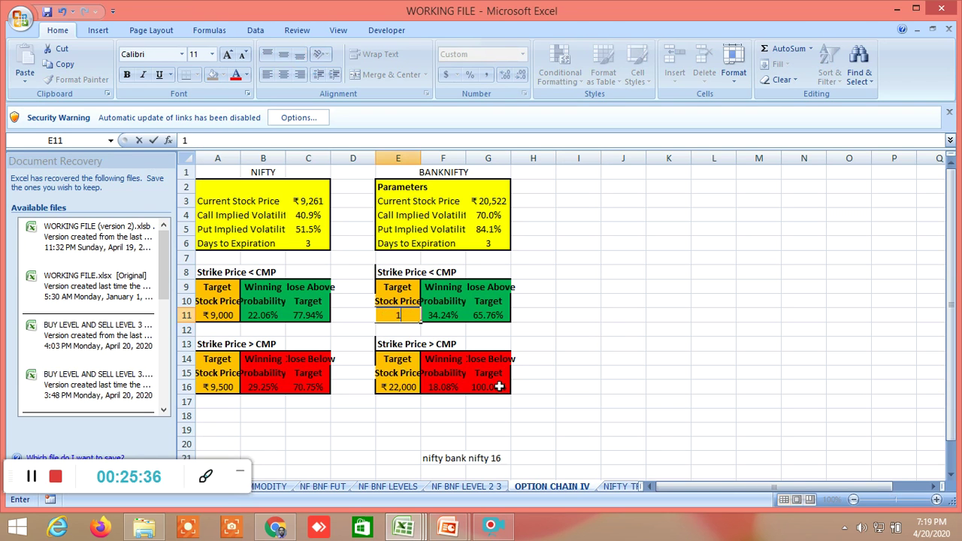
{"action": "type", "text": "9500"}
{"action": "key", "text": "Return"}
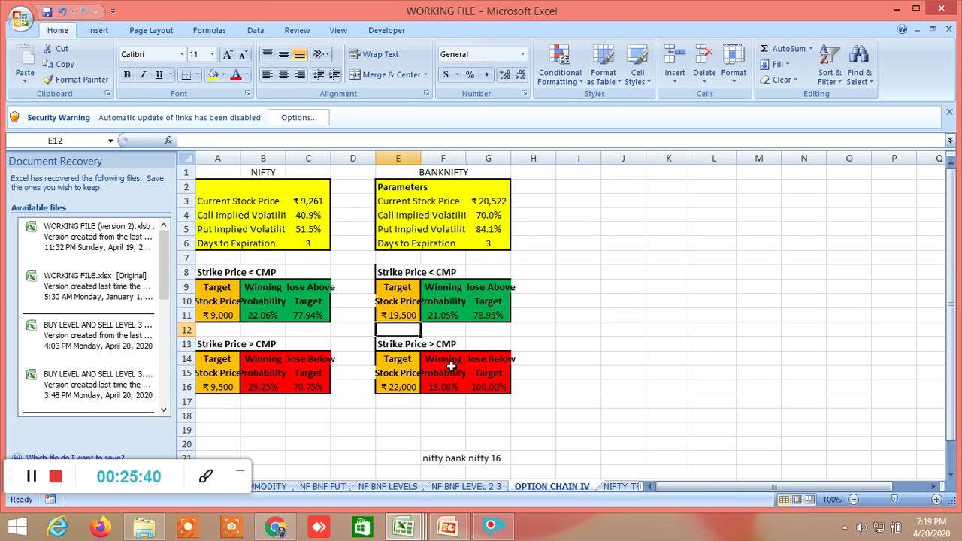
Set the BANKNIFTY target stock price below CMP to 19000 and review the resulting probabilities.
{"action": "left_click", "coordinate": [408, 315]}
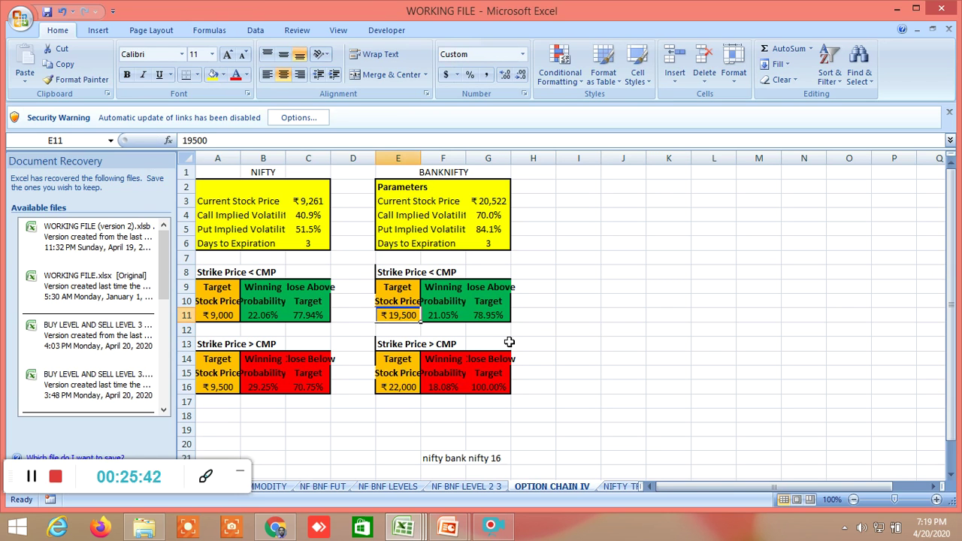
{"action": "left_click", "coordinate": [197, 141]}
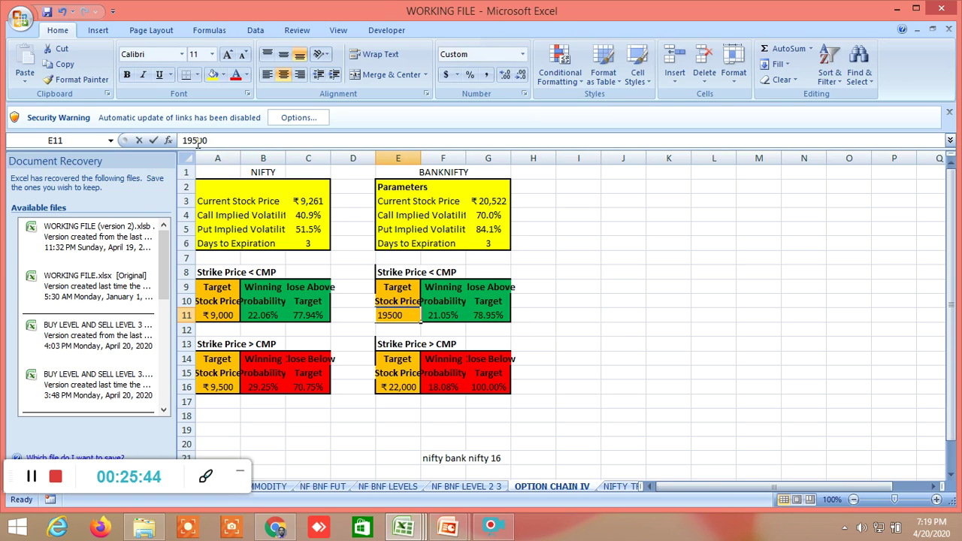
{"action": "key", "text": "BackSpace"}
{"action": "type", "text": "0"}
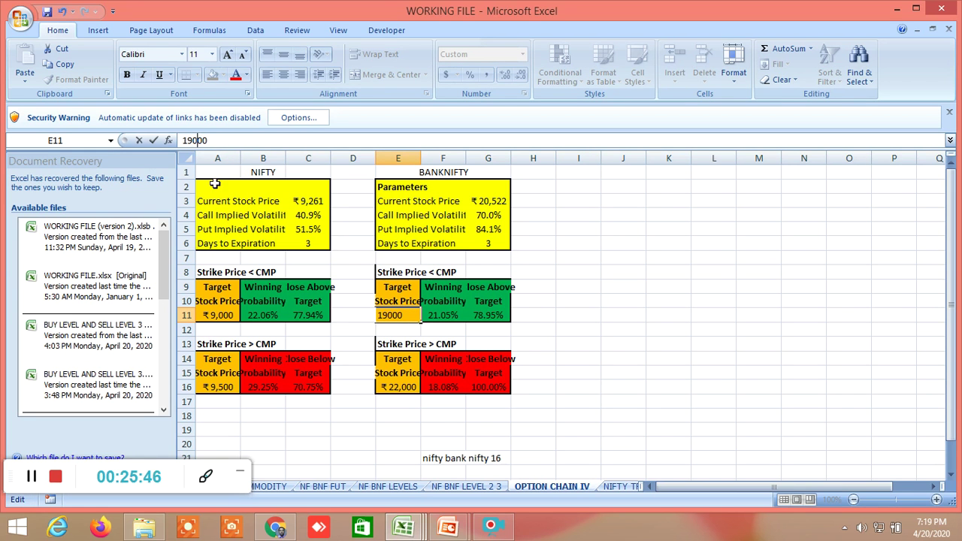
{"action": "left_click", "coordinate": [434, 438]}
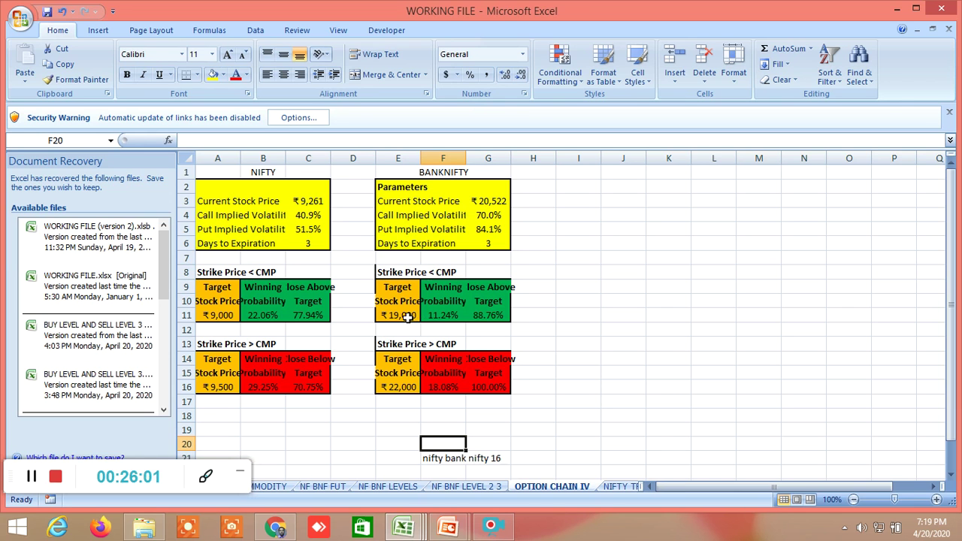
Show the GANN 360 ANALYSIS workbook and examine the degree levels of the second and third circles.
{"action": "mouse_move", "coordinate": [413, 524]}
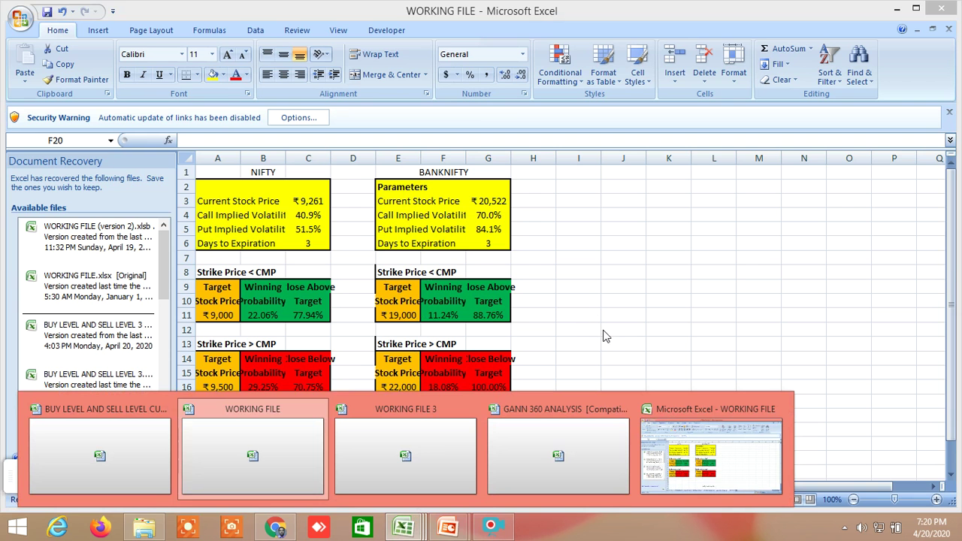
{"action": "left_click", "coordinate": [569, 459]}
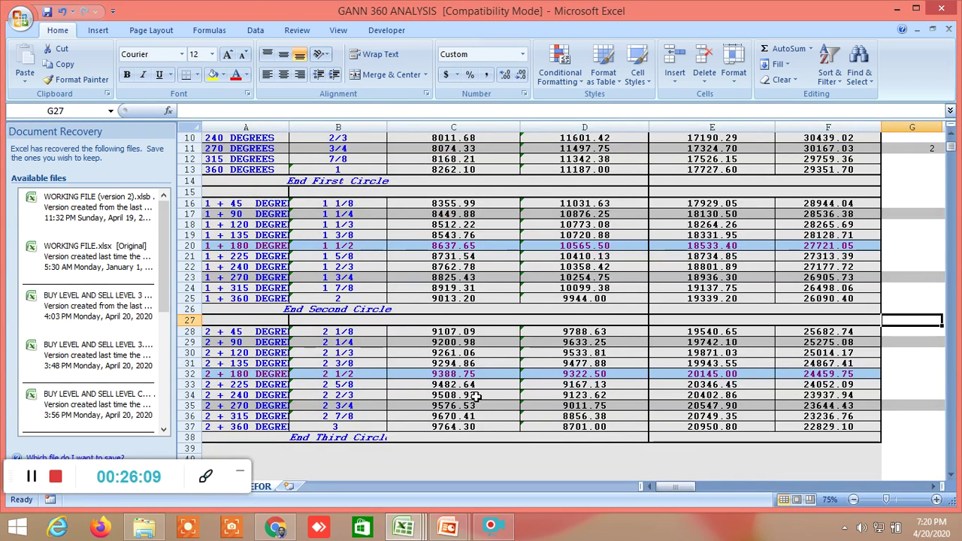
{"action": "scroll", "coordinate": [476, 396], "scroll_direction": "up", "scroll_amount": 1}
{"action": "scroll", "coordinate": [463, 376], "scroll_direction": "down", "scroll_amount": 1}
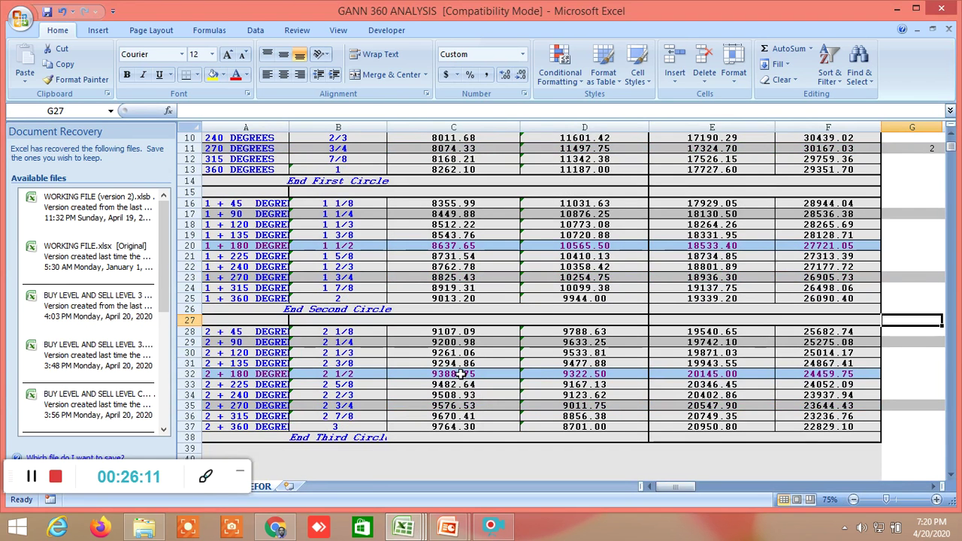
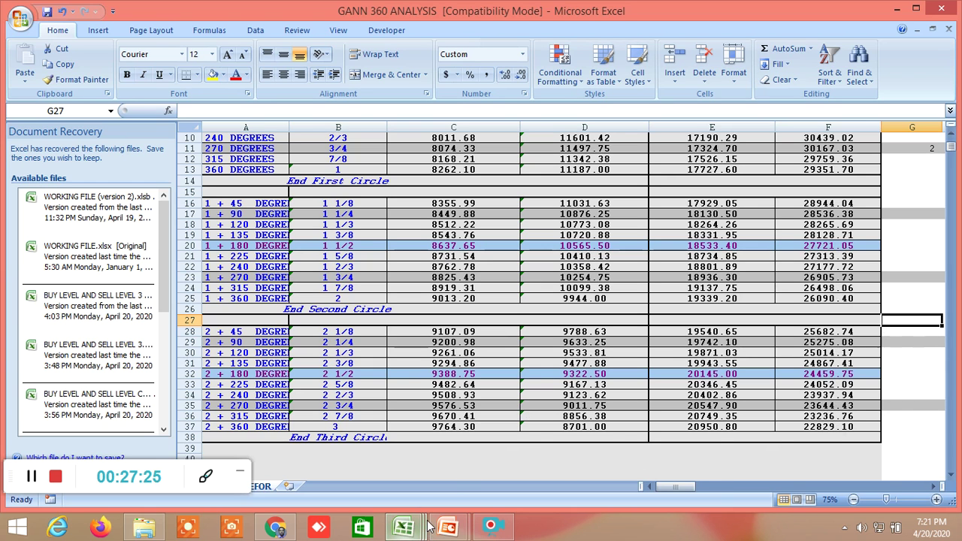
Show BUY LEVEL AND SELL LEVEL CUM SCREENER and examine the NIFTY and BANKNIFTY first-cycle 360 degree price levels.
{"action": "mouse_move", "coordinate": [427, 527]}
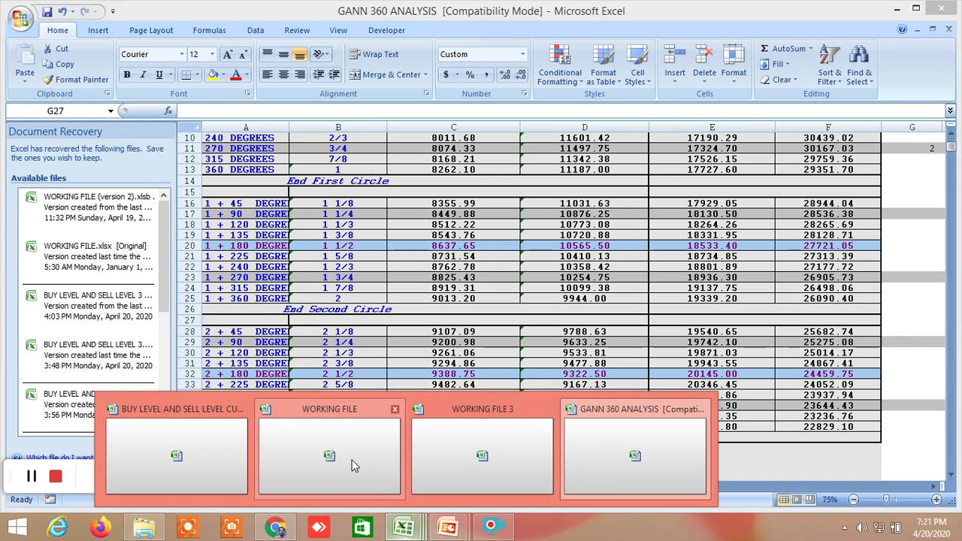
{"action": "left_click", "coordinate": [193, 457]}
{"action": "left_click_drag", "start_coordinate": [648, 487], "coordinate": [759, 490]}
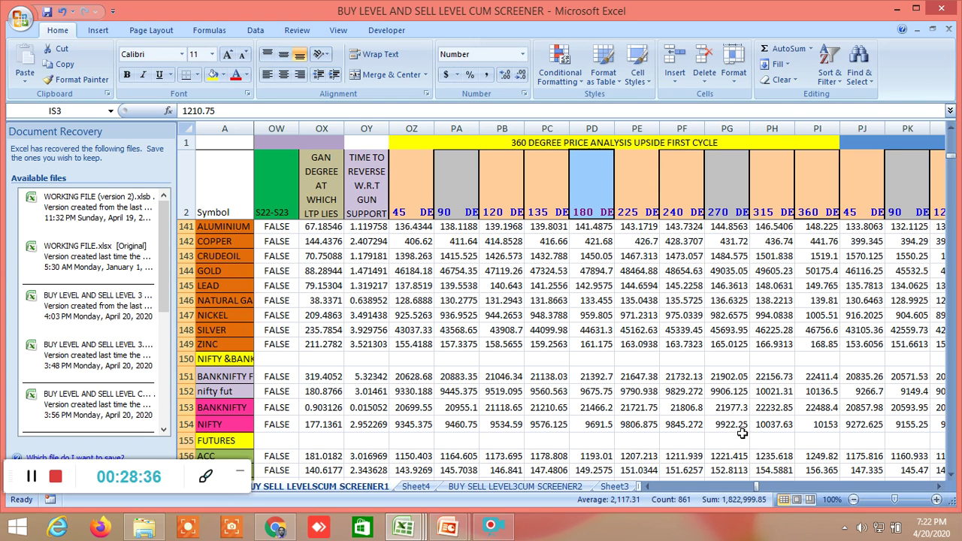
{"action": "left_click", "coordinate": [939, 490]}
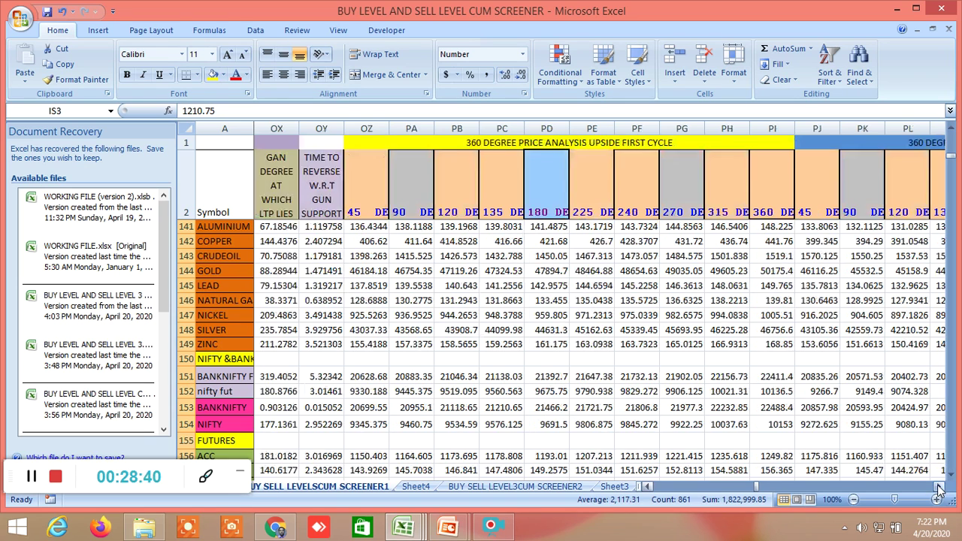
Examine the second-cycle upside and downside 360 degree price levels for NIFTY and BANKNIFTY.
{"action": "left_click_drag", "start_coordinate": [939, 490], "coordinate": [939, 490]}
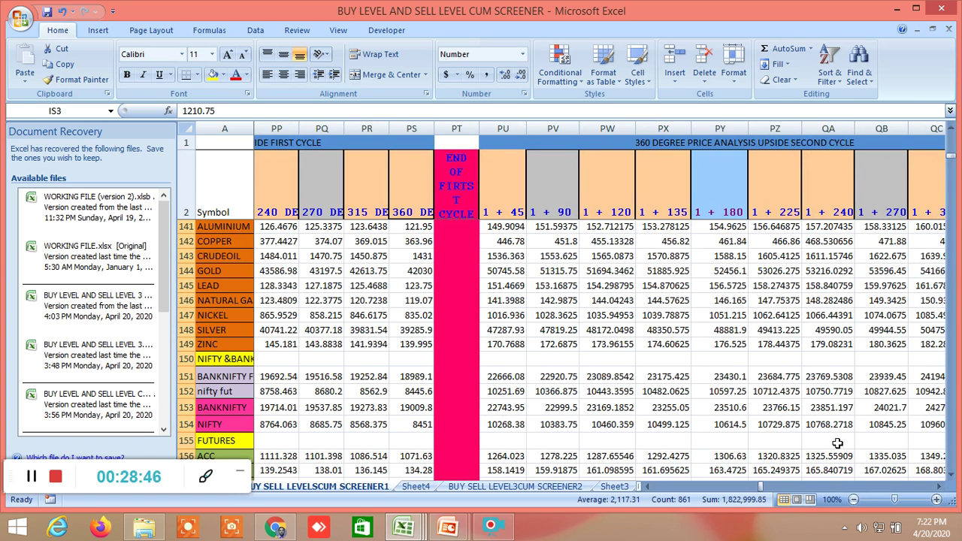
{"action": "left_click_drag", "start_coordinate": [939, 489], "coordinate": [939, 489]}
{"action": "left_click", "coordinate": [939, 489]}
{"action": "left_click", "coordinate": [939, 489]}
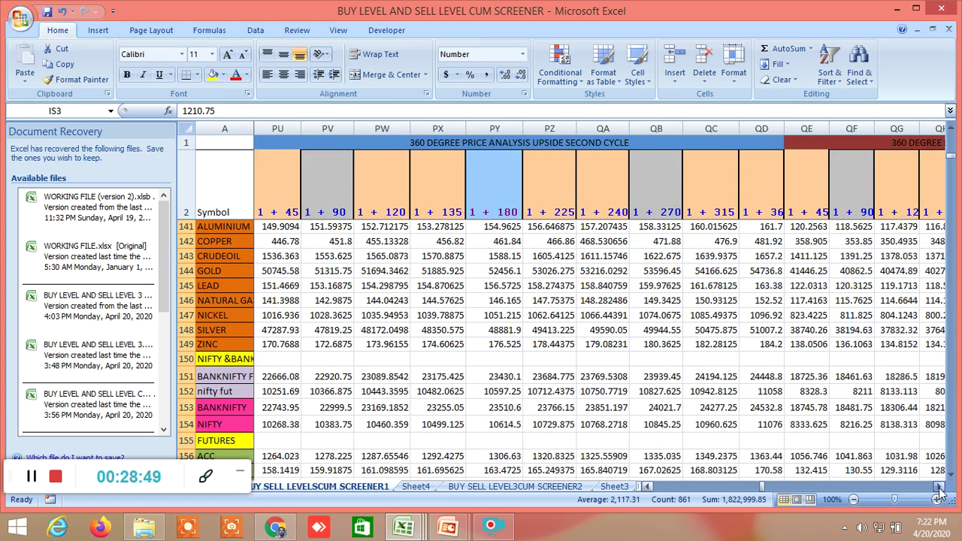
{"action": "left_click", "coordinate": [939, 489]}
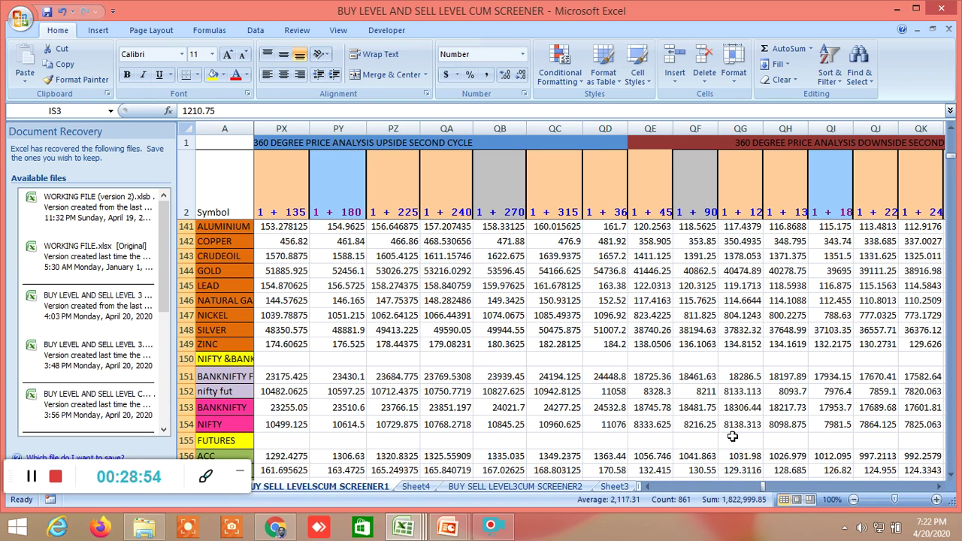
Examine the third-cycle upside and downside 360 degree price levels for NIFTY and BANKNIFTY.
{"action": "left_click", "coordinate": [942, 488]}
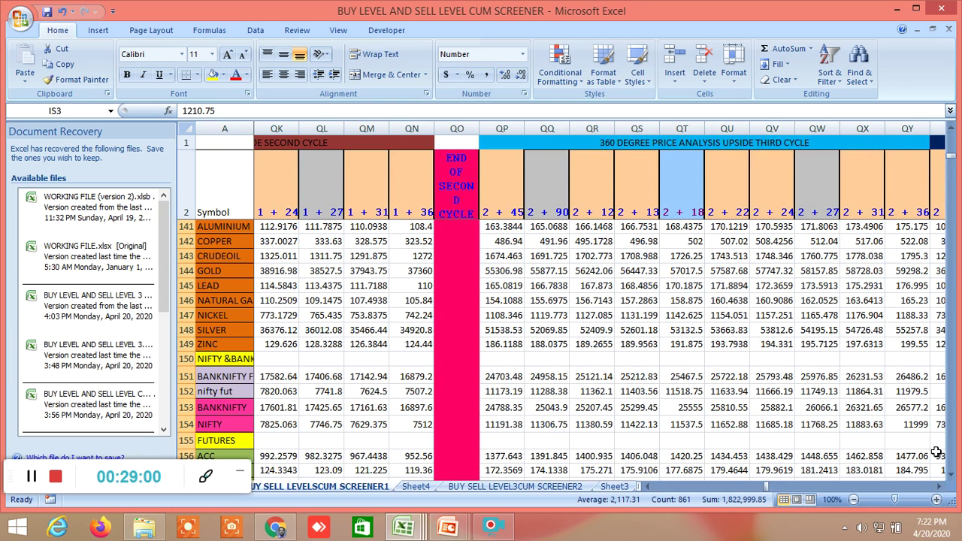
{"action": "left_click", "coordinate": [942, 488]}
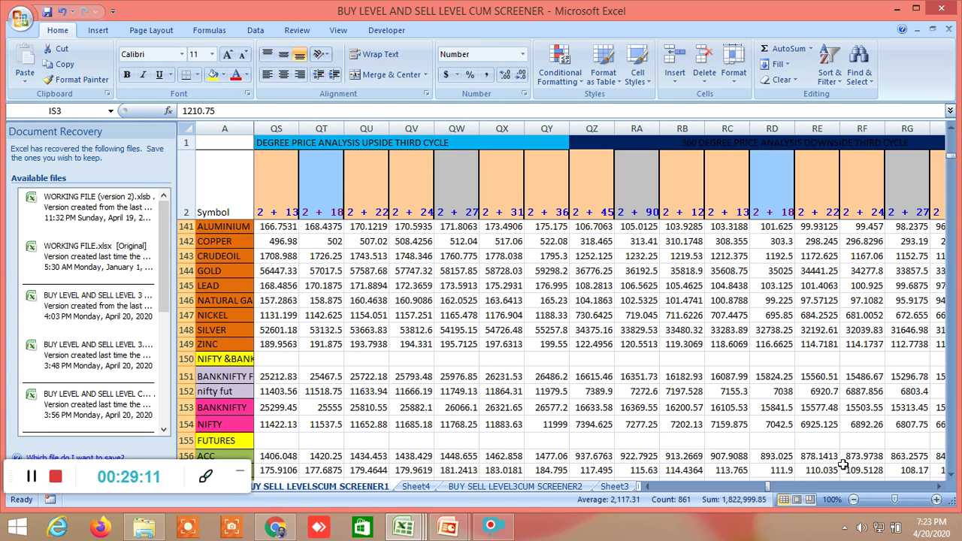
{"action": "left_click", "coordinate": [940, 492]}
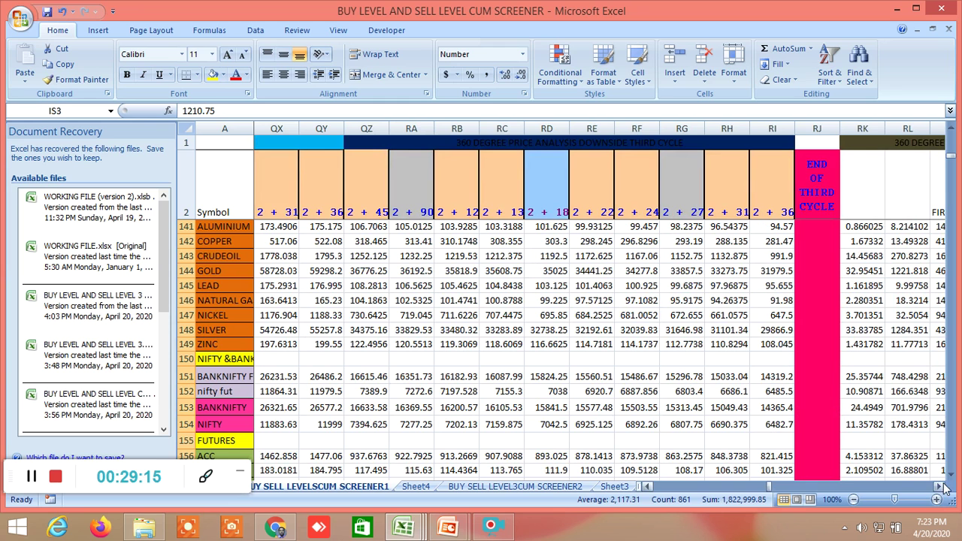
Review the 360 degree analysis with difference columns and the intraday Gann time column past the third cycle.
{"action": "left_click", "coordinate": [944, 489]}
{"action": "left_click", "coordinate": [939, 490]}
{"action": "left_click", "coordinate": [939, 490]}
{"action": "left_click", "coordinate": [939, 490]}
{"action": "left_click", "coordinate": [939, 490]}
{"action": "left_click", "coordinate": [939, 490]}
{"action": "left_click", "coordinate": [939, 490]}
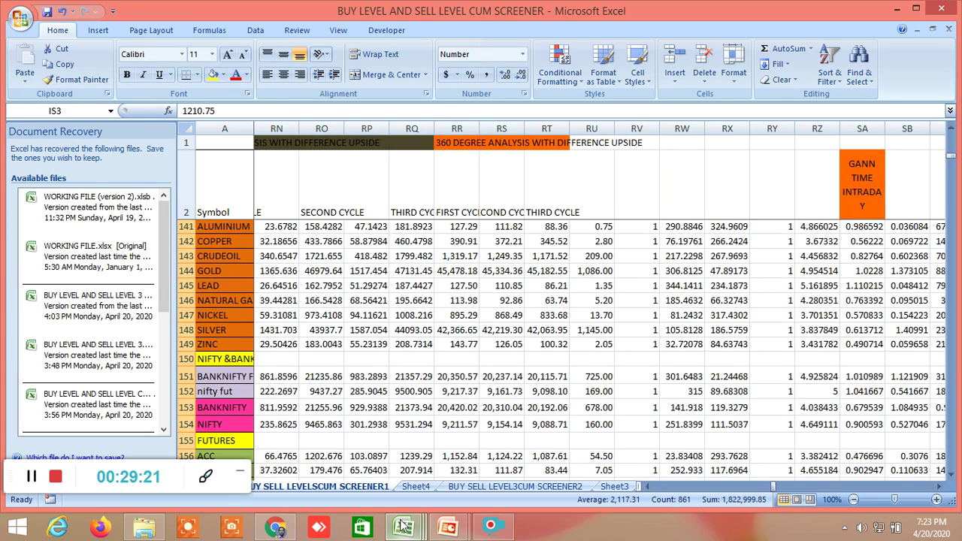
Show WORKING FILE 3 and examine the NEW BUY SELL LEVEL 1 entries and targets for NIFTY and BANKNIFTY.
{"action": "mouse_move", "coordinate": [404, 528]}
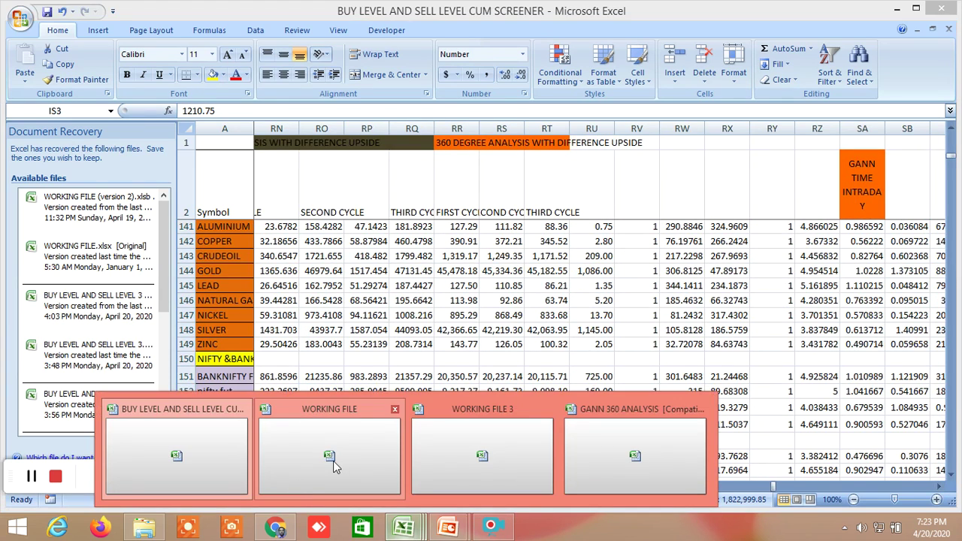
{"action": "left_click", "coordinate": [487, 459]}
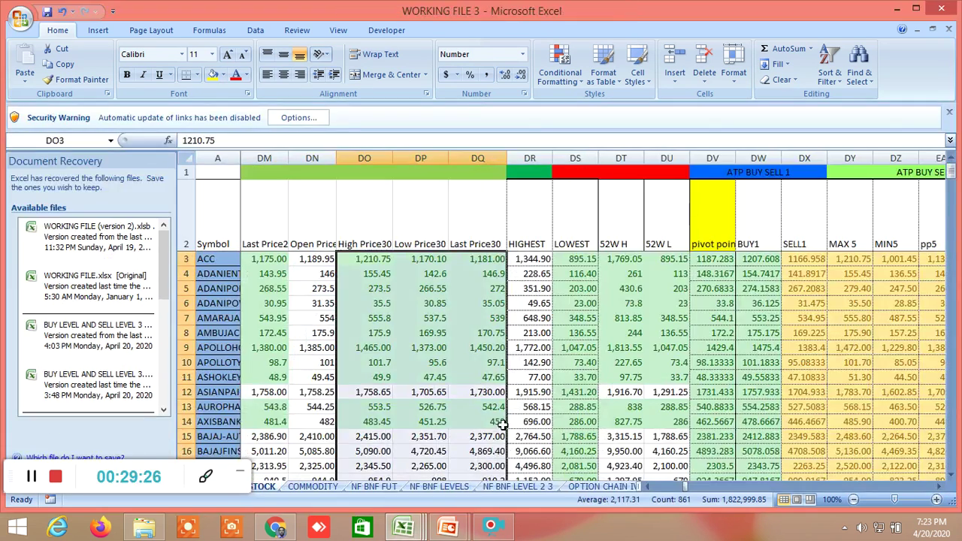
{"action": "left_click_drag", "start_coordinate": [688, 487], "coordinate": [803, 499]}
{"action": "scroll", "coordinate": [502, 385], "scroll_direction": "down", "scroll_amount": 18}
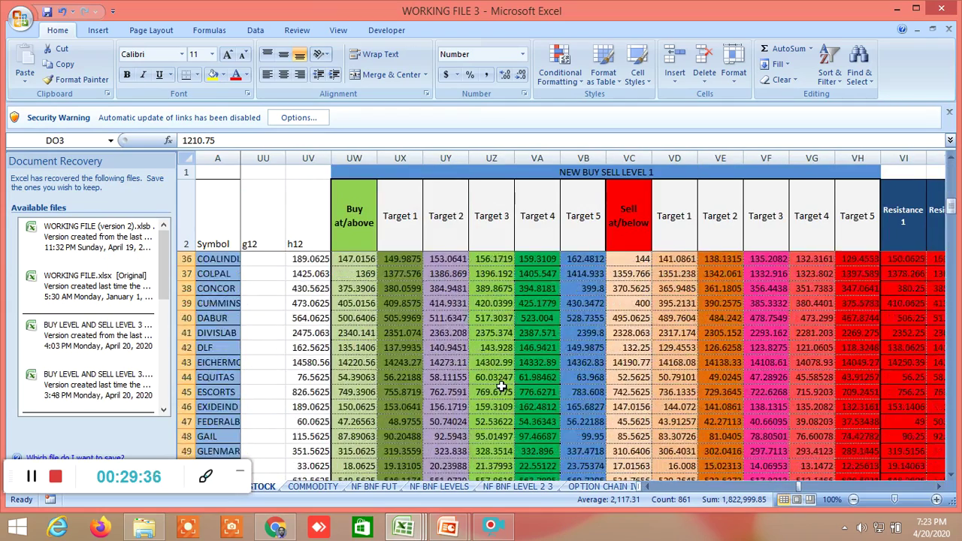
{"action": "scroll", "coordinate": [502, 385], "scroll_direction": "down", "scroll_amount": 20}
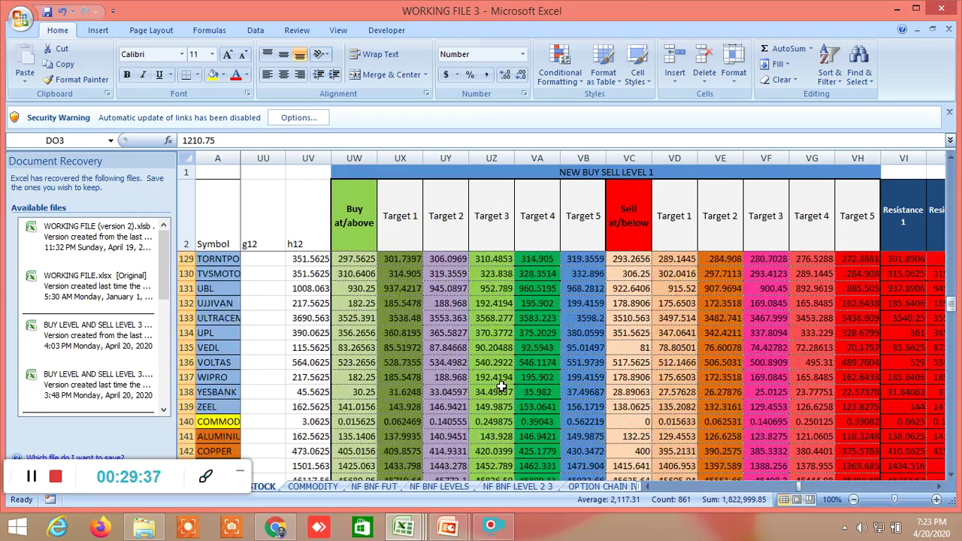
{"action": "scroll", "coordinate": [502, 386], "scroll_direction": "down", "scroll_amount": 2}
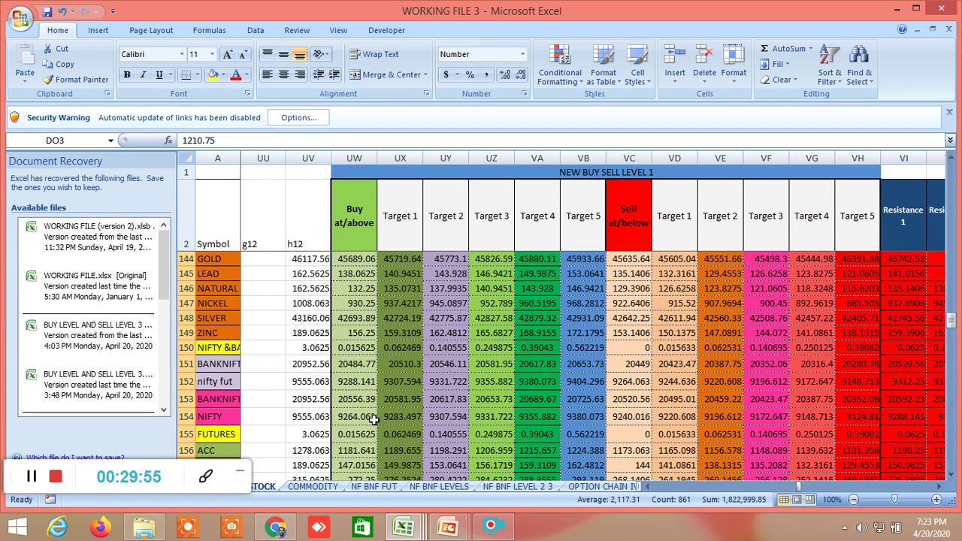
Review the H1–H7 and L1–L7 levels of NEW BUY SELL LEVEL 2 and the adjoining LTP trade conditions.
{"action": "left_click", "coordinate": [940, 487]}
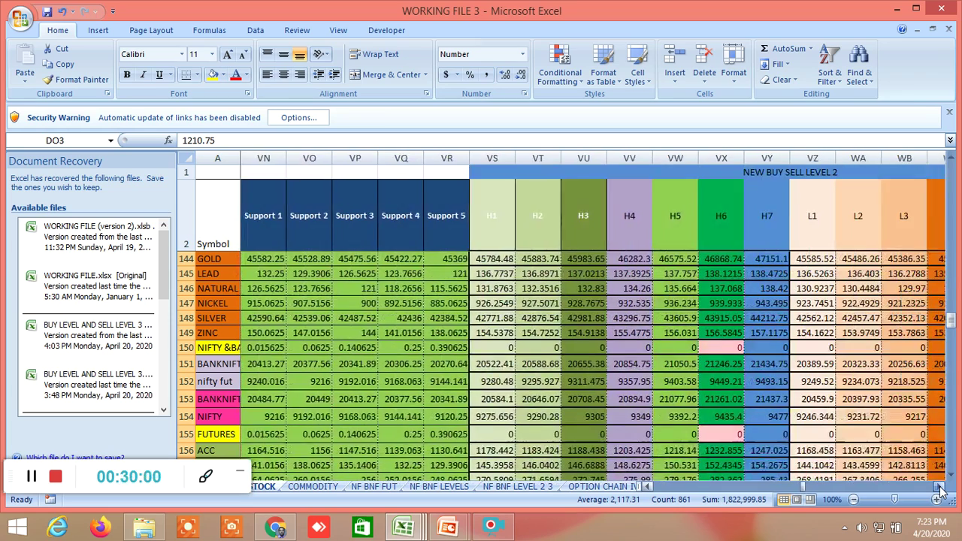
{"action": "left_click", "coordinate": [940, 487]}
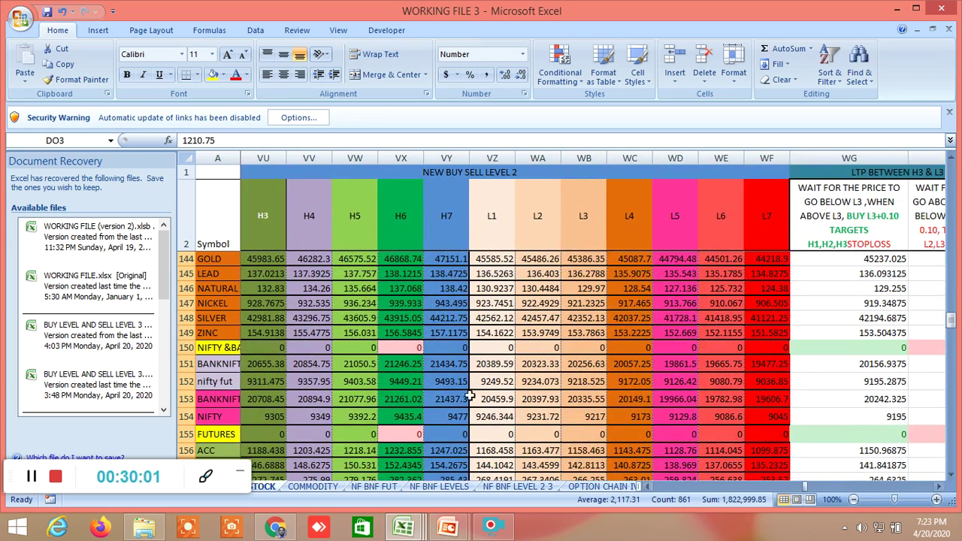
{"action": "left_click", "coordinate": [939, 488]}
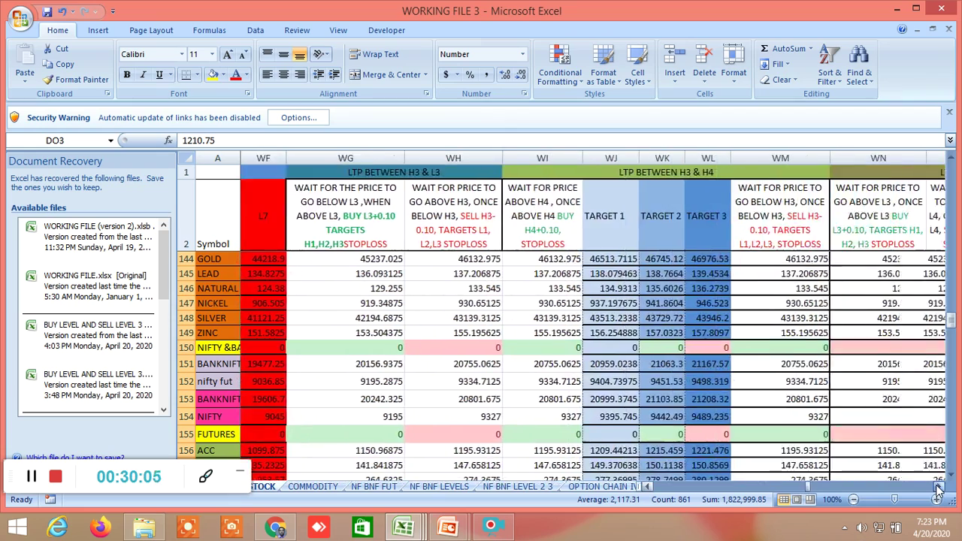
Examine the buy and sell entries with their targets in the Fibonacci levels based on true range 1 for NIFTY.
{"action": "left_click", "coordinate": [939, 488]}
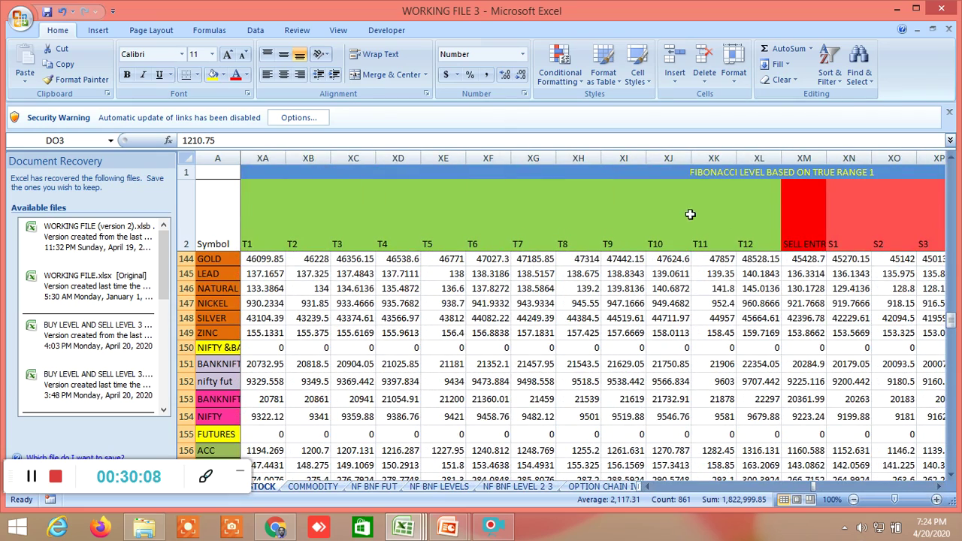
{"action": "left_click", "coordinate": [648, 487]}
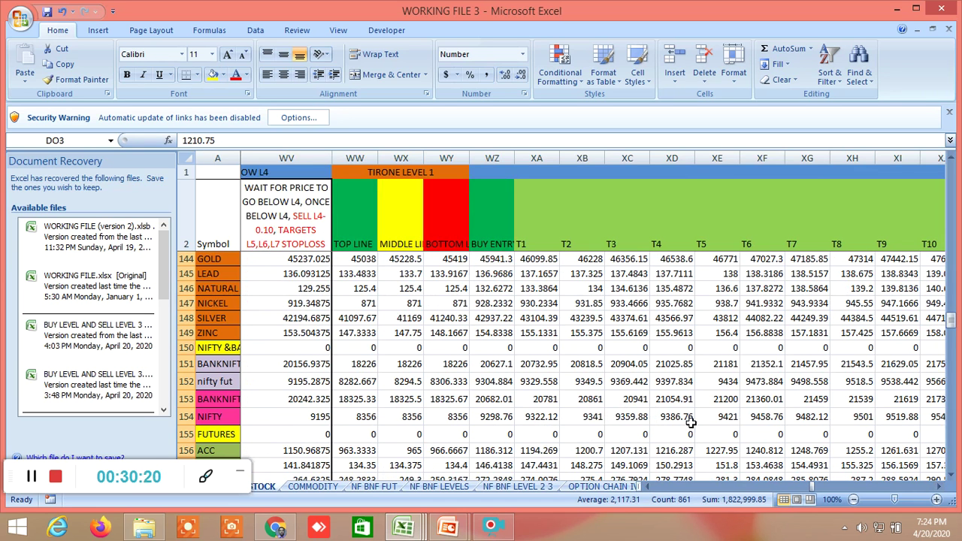
{"action": "left_click", "coordinate": [939, 489]}
{"action": "left_click_drag", "start_coordinate": [939, 489], "coordinate": [939, 489]}
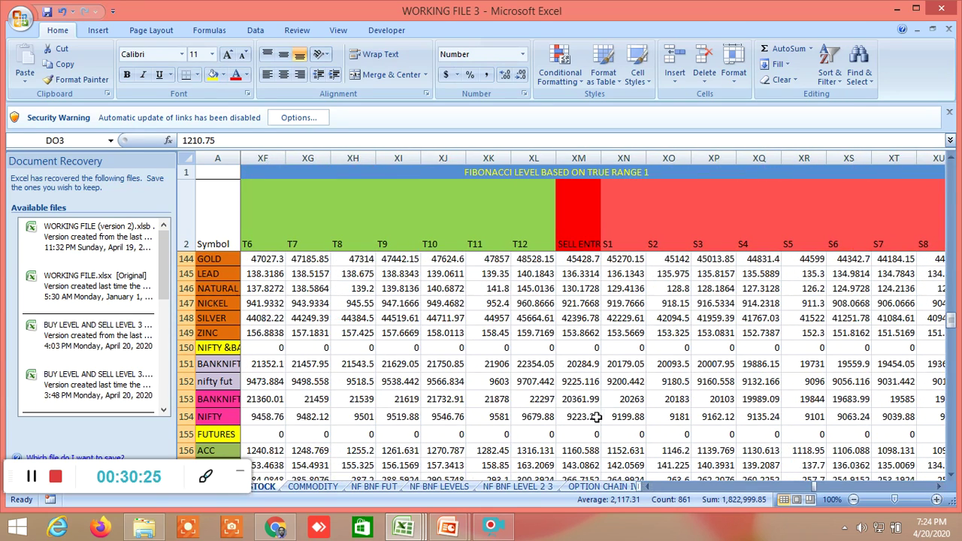
{"action": "left_click", "coordinate": [939, 489]}
{"action": "left_click_drag", "start_coordinate": [939, 489], "coordinate": [939, 489]}
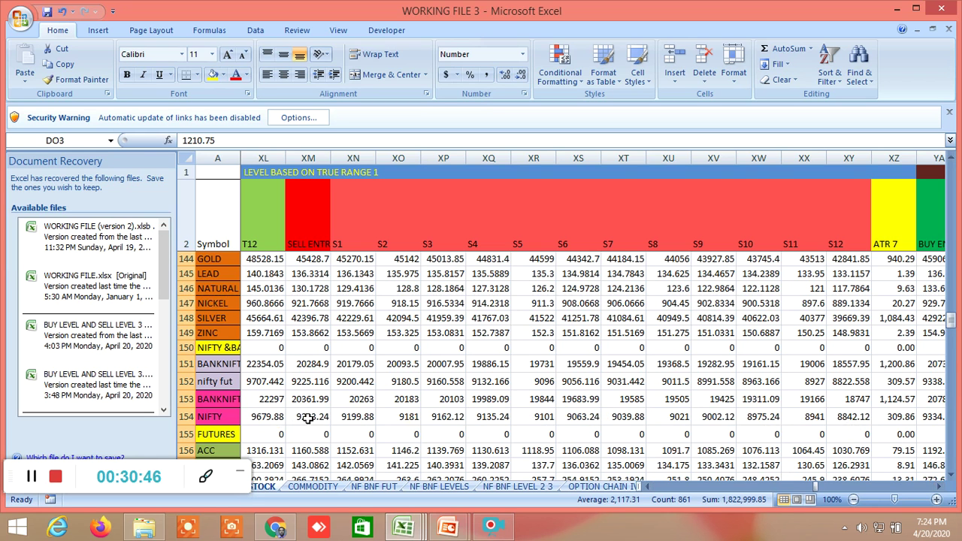
Review the NIFTY and BANKNIFTY Fibonacci levels based on average true range 7.
{"action": "left_click", "coordinate": [938, 487]}
{"action": "left_click", "coordinate": [938, 487]}
{"action": "left_click", "coordinate": [938, 488]}
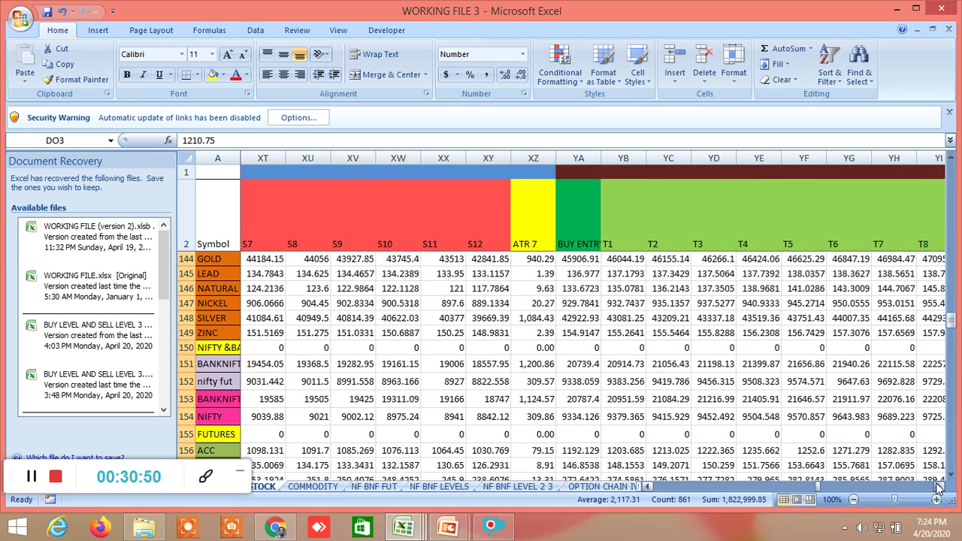
{"action": "left_click", "coordinate": [937, 487]}
{"action": "left_click", "coordinate": [938, 487]}
{"action": "left_click", "coordinate": [937, 487]}
{"action": "left_click", "coordinate": [938, 487]}
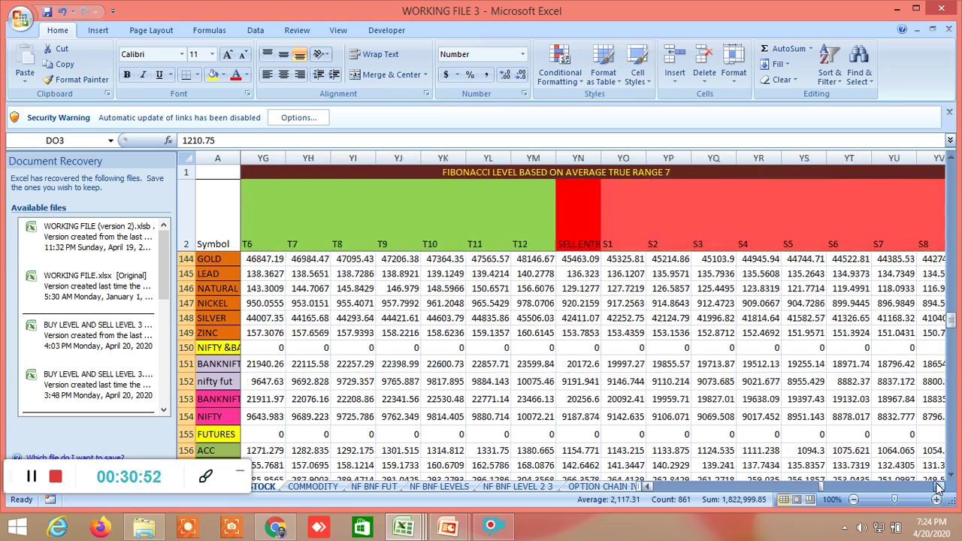
Examine the buy entry and T1–T12 targets of the Fibonacci levels based on ATR 14 for NIFTY and BANKNIFTY.
{"action": "left_click", "coordinate": [937, 488]}
{"action": "left_click", "coordinate": [937, 487]}
{"action": "left_click", "coordinate": [938, 487]}
{"action": "left_click", "coordinate": [938, 487]}
{"action": "left_click", "coordinate": [937, 487]}
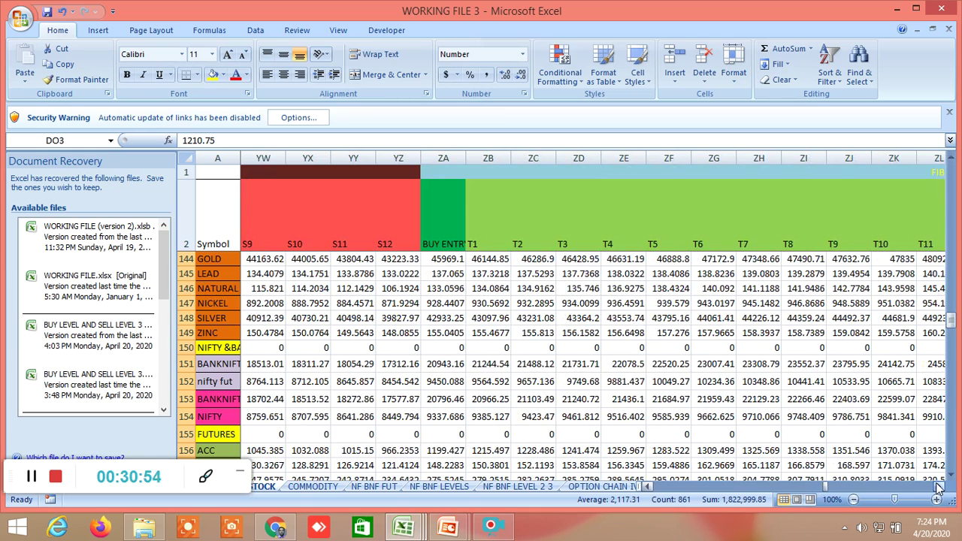
{"action": "left_click", "coordinate": [937, 487]}
{"action": "left_click", "coordinate": [937, 487]}
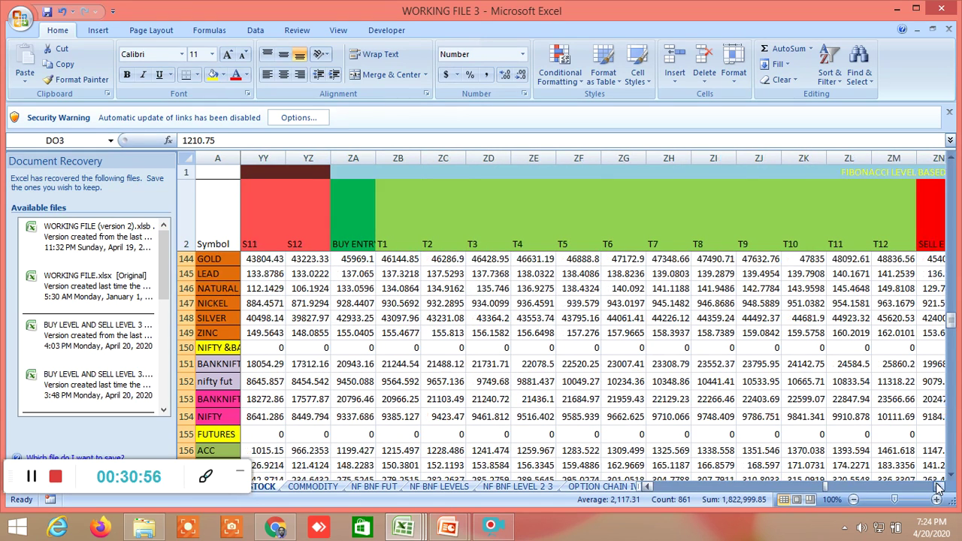
{"action": "left_click", "coordinate": [938, 487]}
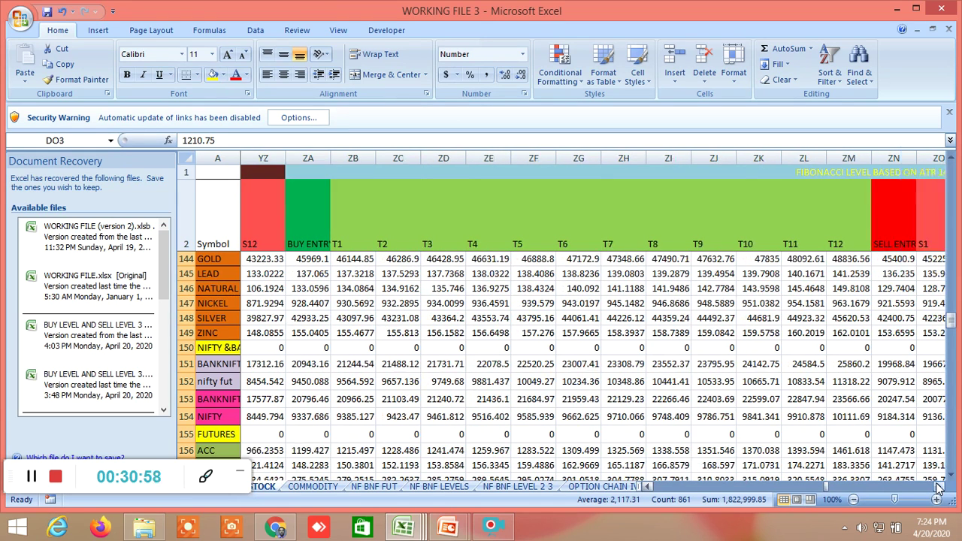
{"action": "left_click", "coordinate": [937, 487]}
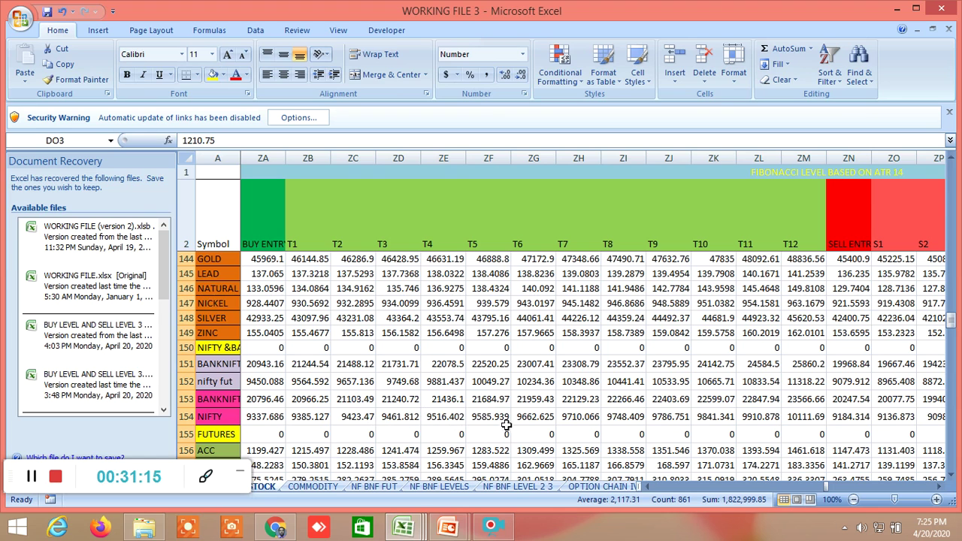
Review the sell entry and S1–S12 levels in the Fibonacci section based on ATR 14.
{"action": "left_click", "coordinate": [936, 489]}
{"action": "left_click", "coordinate": [936, 489]}
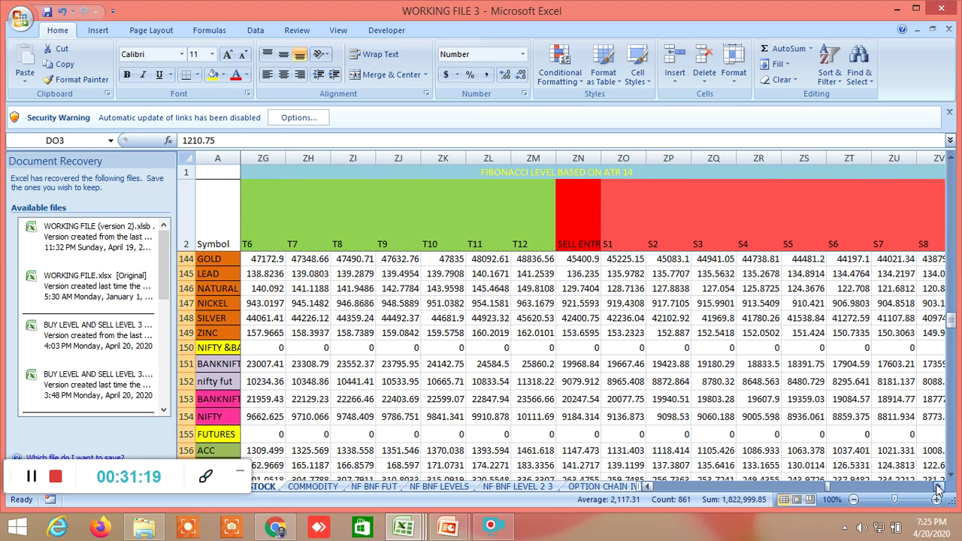
{"action": "left_click", "coordinate": [937, 489]}
{"action": "left_click", "coordinate": [937, 489]}
{"action": "left_click", "coordinate": [937, 489]}
{"action": "left_click", "coordinate": [937, 489]}
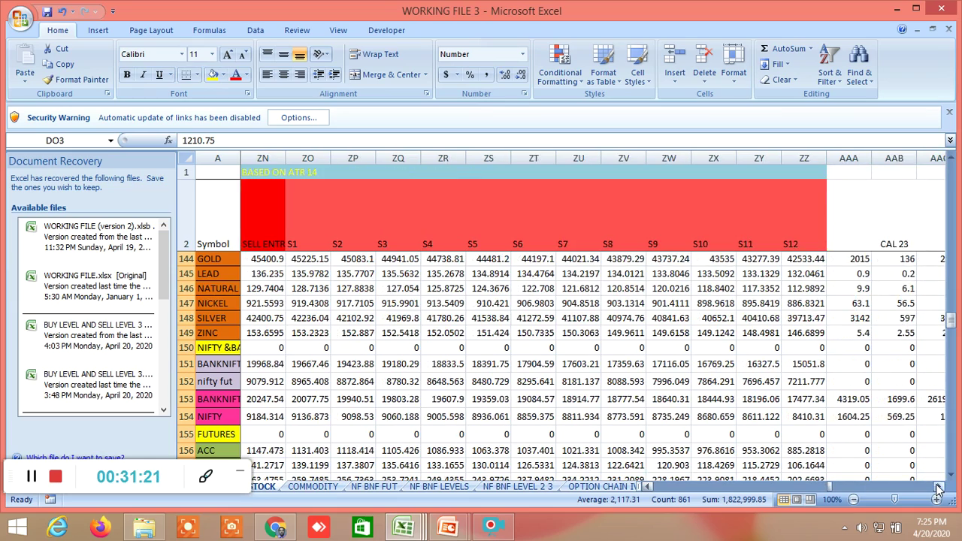
Look past the CAL and TR calculation columns to the Fibonacci levels based on ATR 29.
{"action": "left_click", "coordinate": [936, 489]}
{"action": "left_click", "coordinate": [936, 489]}
{"action": "left_click", "coordinate": [936, 489]}
{"action": "left_click", "coordinate": [937, 489]}
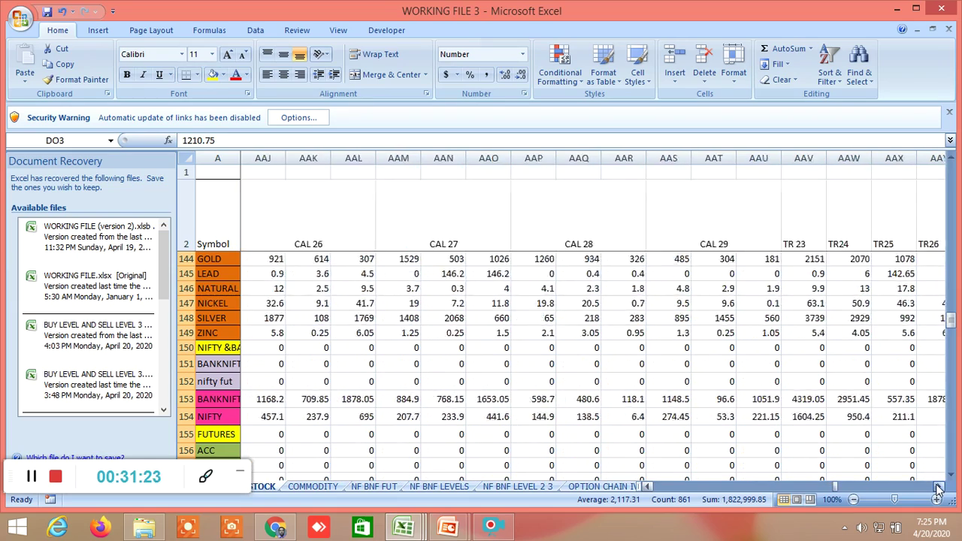
{"action": "left_click", "coordinate": [937, 488]}
{"action": "left_click", "coordinate": [937, 488]}
{"action": "left_click", "coordinate": [937, 489]}
{"action": "left_click", "coordinate": [937, 489]}
{"action": "left_click", "coordinate": [936, 489]}
{"action": "left_click", "coordinate": [936, 489]}
{"action": "left_click", "coordinate": [937, 488]}
{"action": "left_click", "coordinate": [937, 489]}
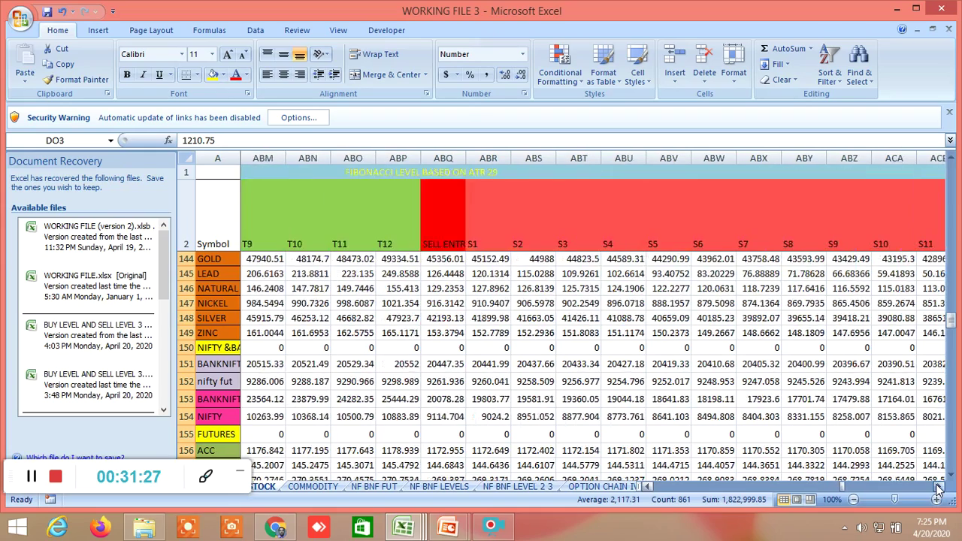
Examine buy entry R3, strong resistance R6 and the other resistances in the Gann angles based on true range 1.
{"action": "left_click", "coordinate": [937, 489]}
{"action": "left_click", "coordinate": [936, 488]}
{"action": "left_click", "coordinate": [937, 489]}
{"action": "left_click", "coordinate": [936, 489]}
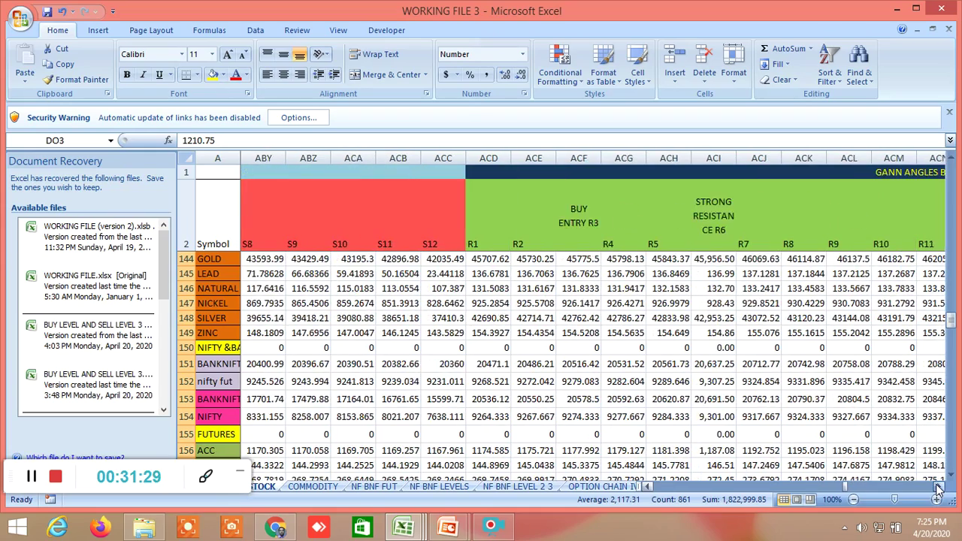
{"action": "left_click", "coordinate": [936, 489]}
{"action": "left_click", "coordinate": [937, 489]}
{"action": "left_click", "coordinate": [937, 489]}
{"action": "left_click", "coordinate": [936, 489]}
{"action": "left_click", "coordinate": [936, 488]}
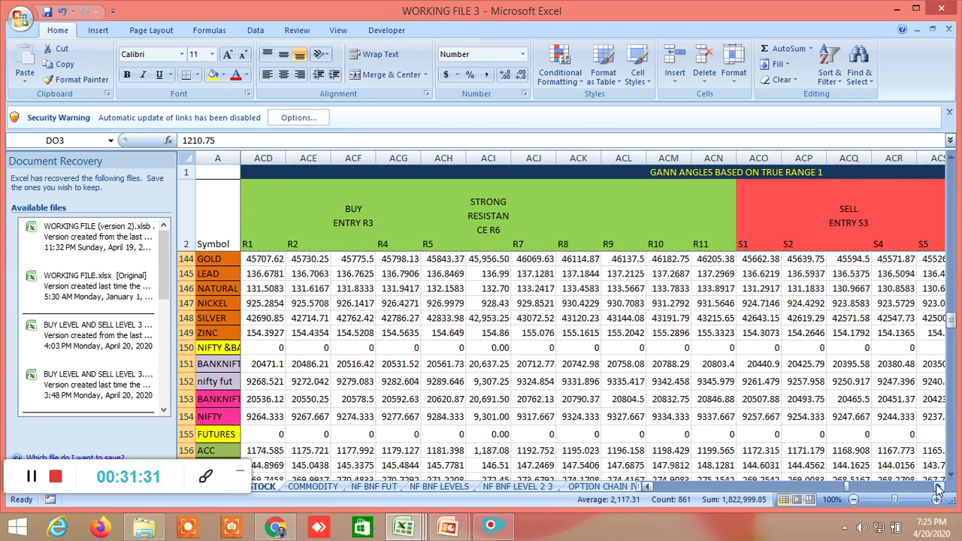
{"action": "left_click", "coordinate": [648, 489]}
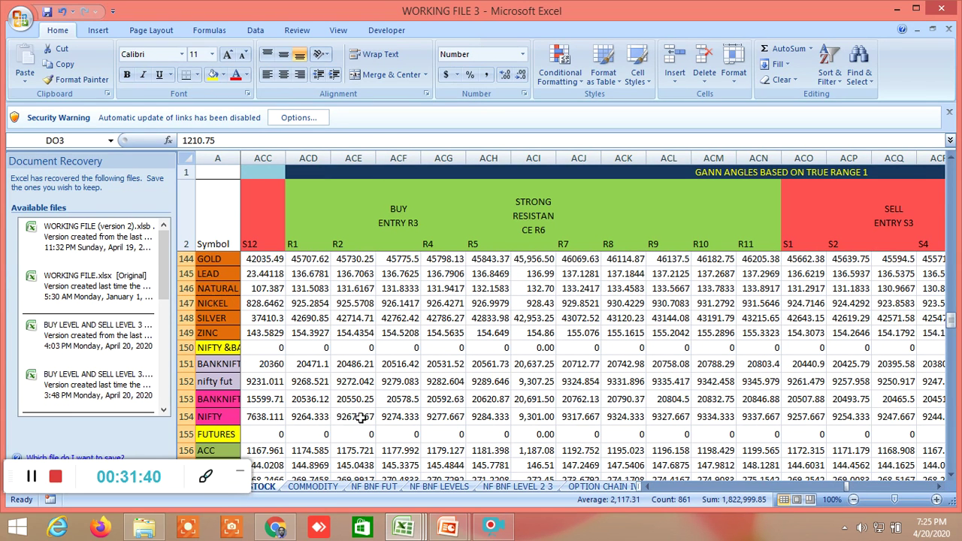
Review sell entry S3, strong support S6 and the other supports in the Gann angles based on true range 1.
{"action": "left_click", "coordinate": [937, 489]}
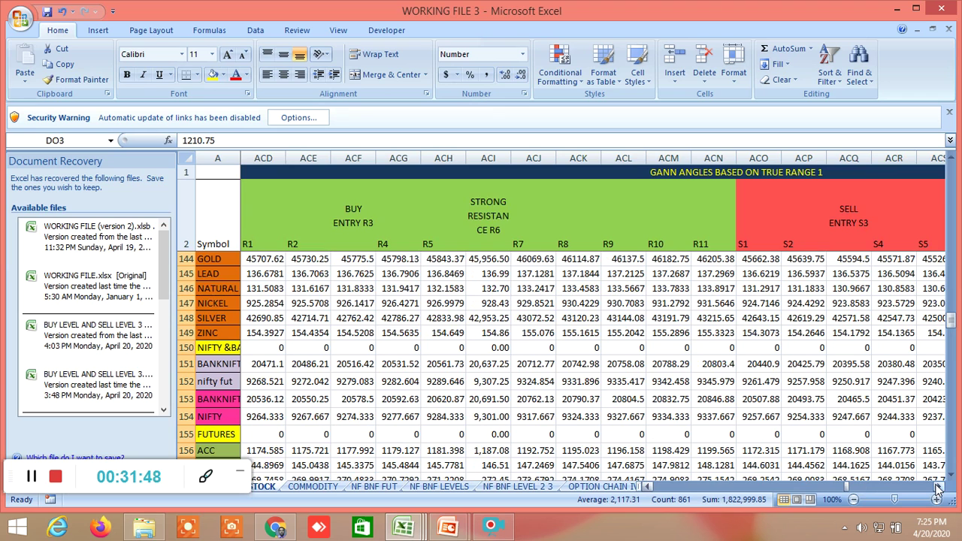
{"action": "left_click", "coordinate": [936, 489]}
{"action": "left_click_drag", "start_coordinate": [936, 489], "coordinate": [937, 489]}
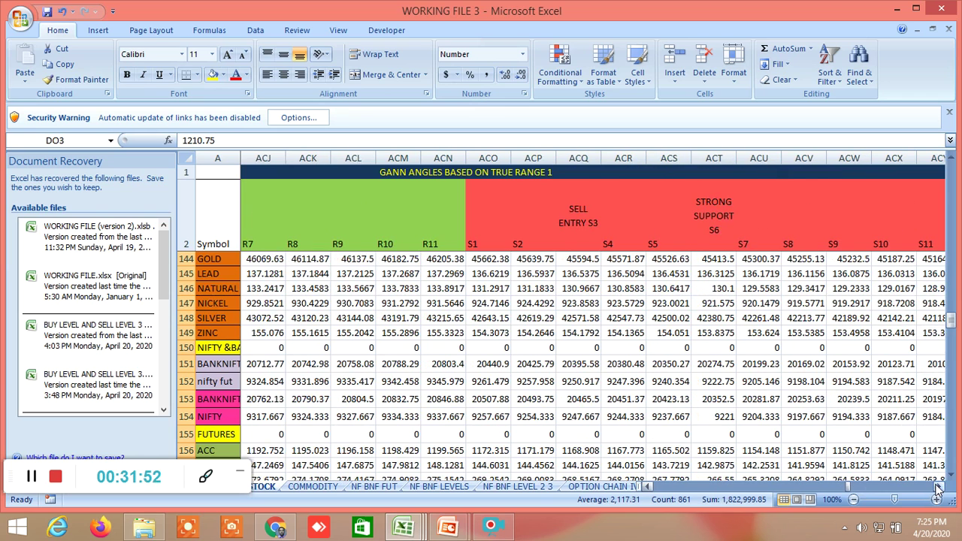
Examine the buy entry and R1–R11 resistances in the daily Gann angles based on ATR 14.
{"action": "left_click", "coordinate": [937, 488]}
{"action": "left_click_drag", "start_coordinate": [937, 489], "coordinate": [937, 488]}
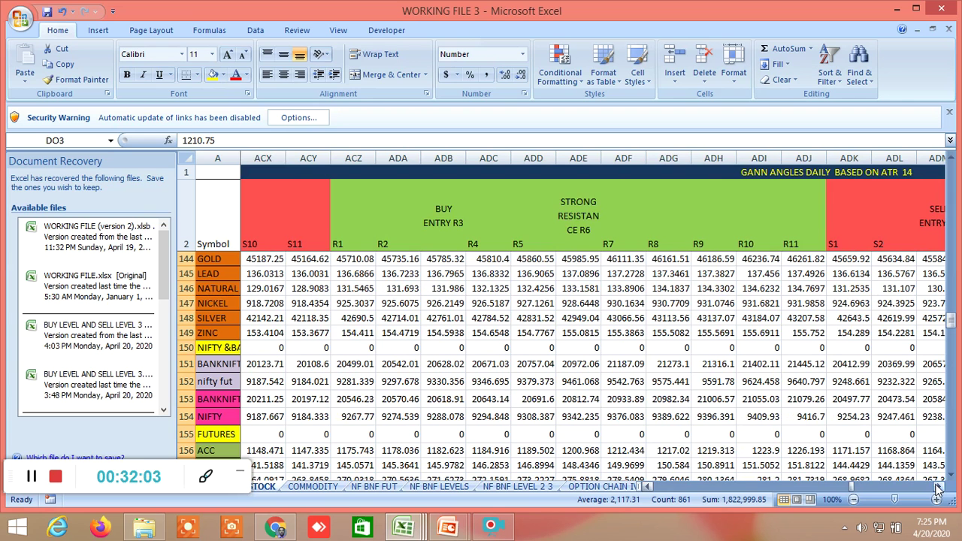
{"action": "left_click", "coordinate": [936, 488]}
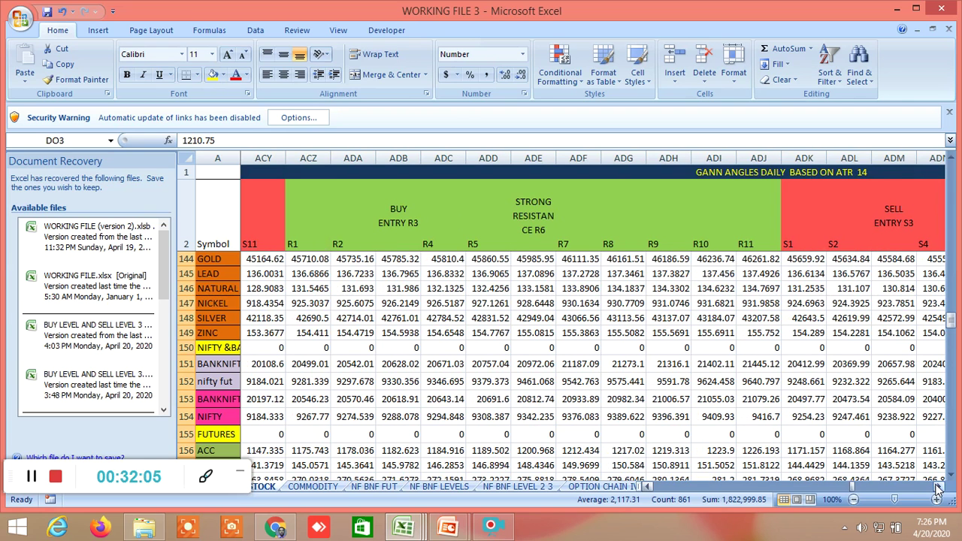
{"action": "left_click", "coordinate": [936, 489]}
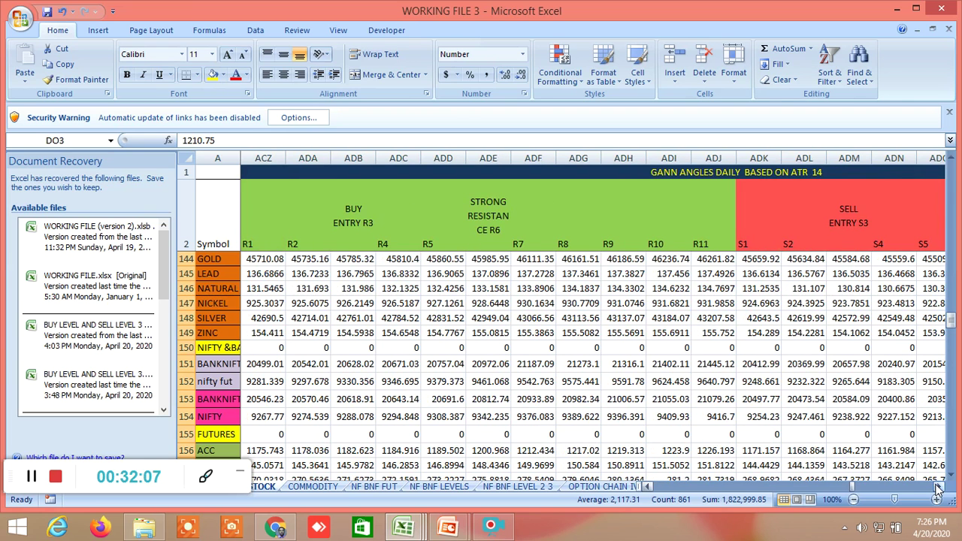
Review the sell entry and S1–S11 supports in the daily Gann angles based on ATR 14.
{"action": "left_click", "coordinate": [936, 488]}
{"action": "left_click", "coordinate": [937, 489]}
{"action": "left_click", "coordinate": [936, 488]}
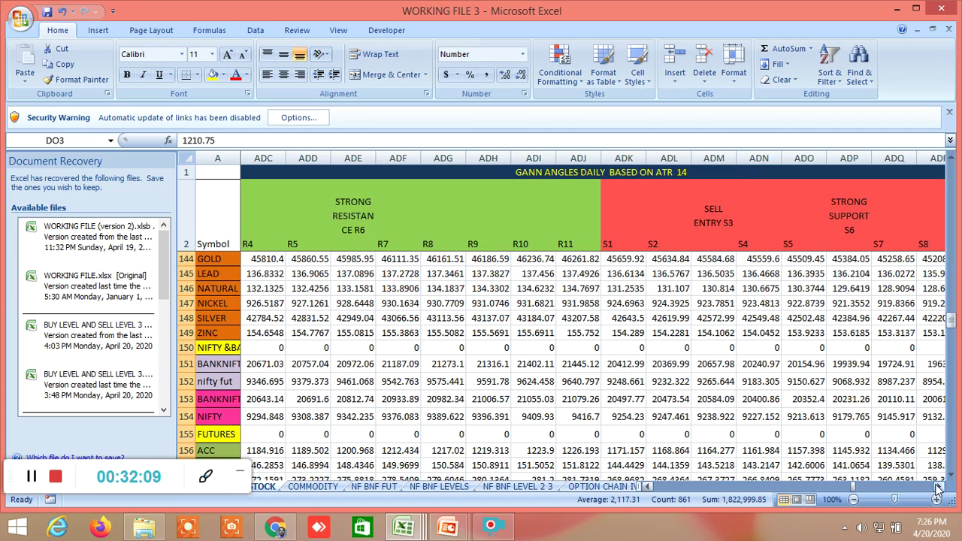
{"action": "left_click", "coordinate": [937, 488]}
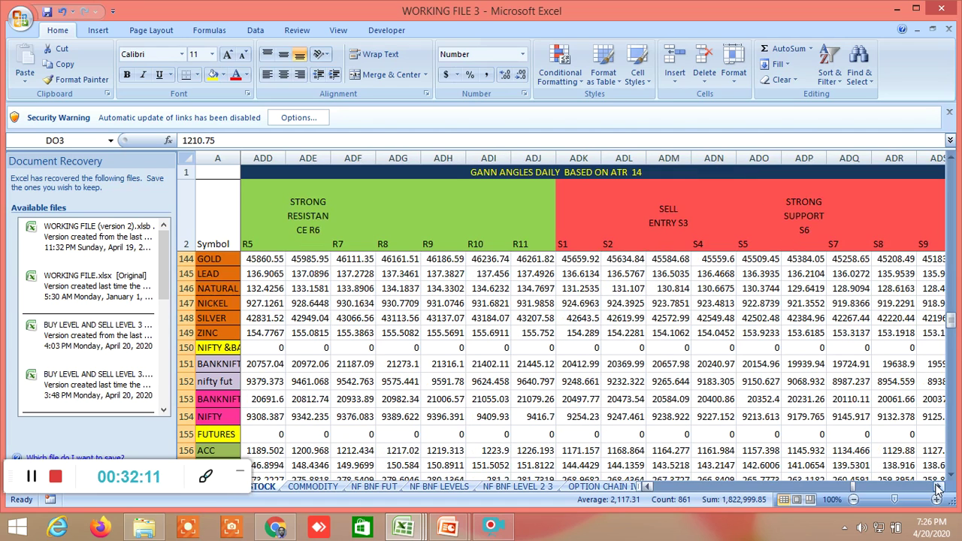
{"action": "left_click", "coordinate": [937, 489]}
{"action": "left_click", "coordinate": [937, 489]}
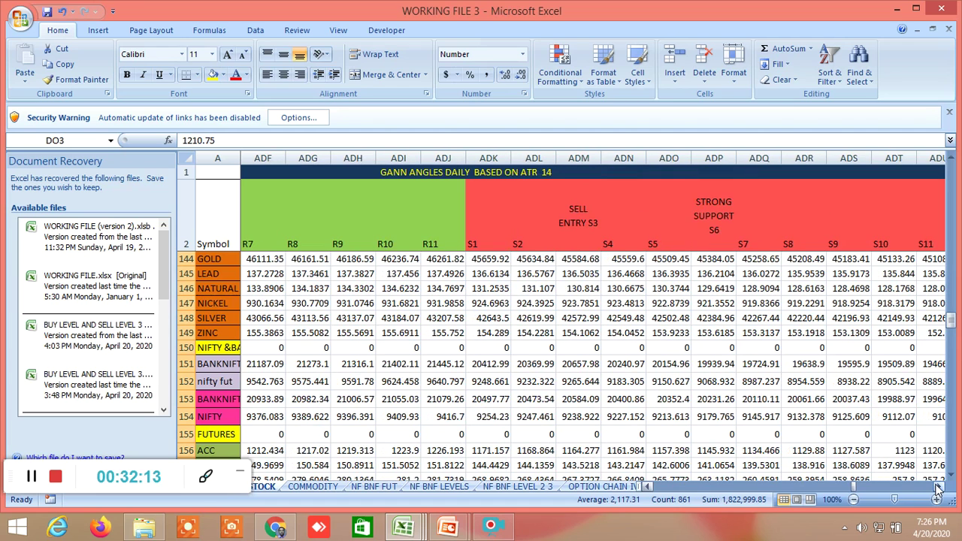
Examine the upside levels from 12.5 to 360 degrees in the Gann degrees based on true range 1.
{"action": "left_click", "coordinate": [937, 489]}
{"action": "left_click", "coordinate": [937, 489]}
{"action": "left_click", "coordinate": [937, 489]}
{"action": "left_click", "coordinate": [937, 488]}
{"action": "left_click", "coordinate": [937, 489]}
{"action": "left_click", "coordinate": [937, 489]}
{"action": "left_click", "coordinate": [937, 489]}
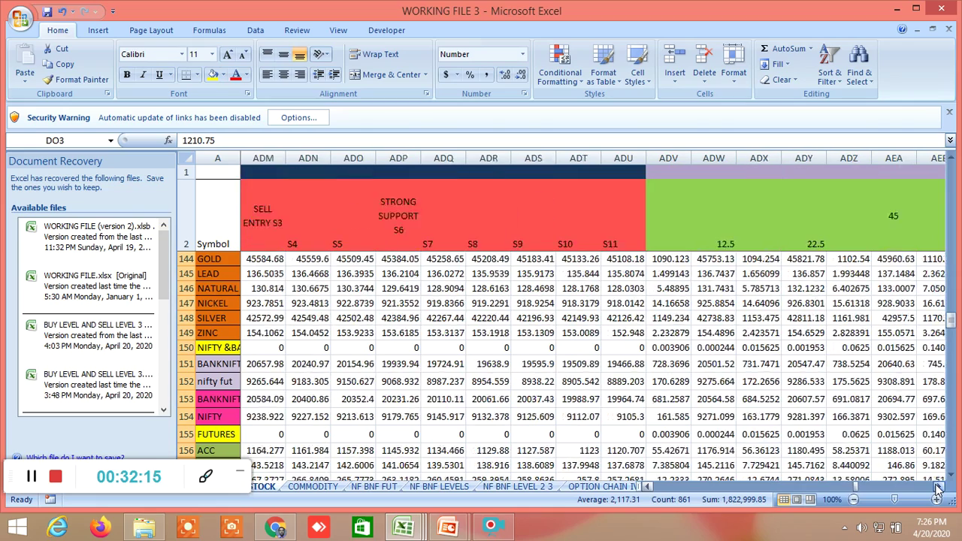
{"action": "left_click", "coordinate": [937, 488]}
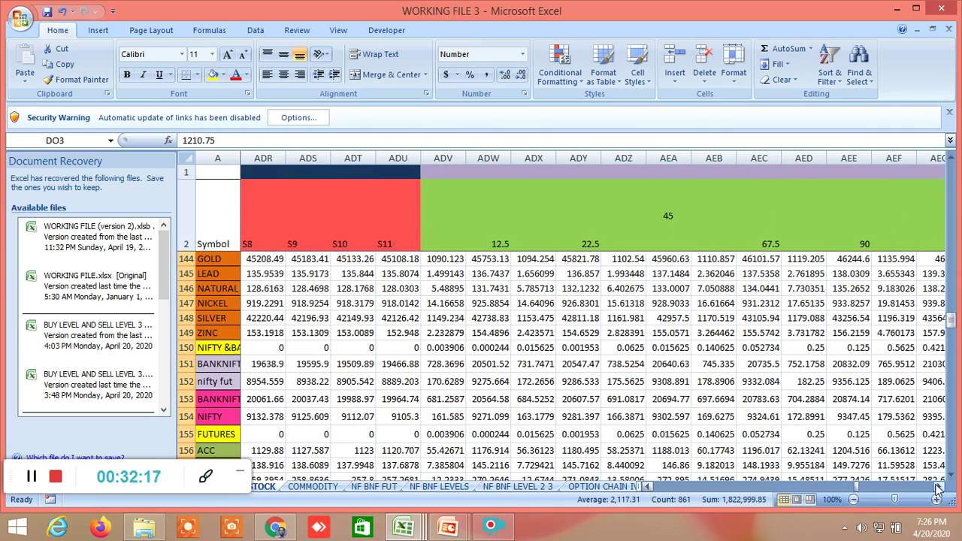
{"action": "left_click", "coordinate": [936, 489]}
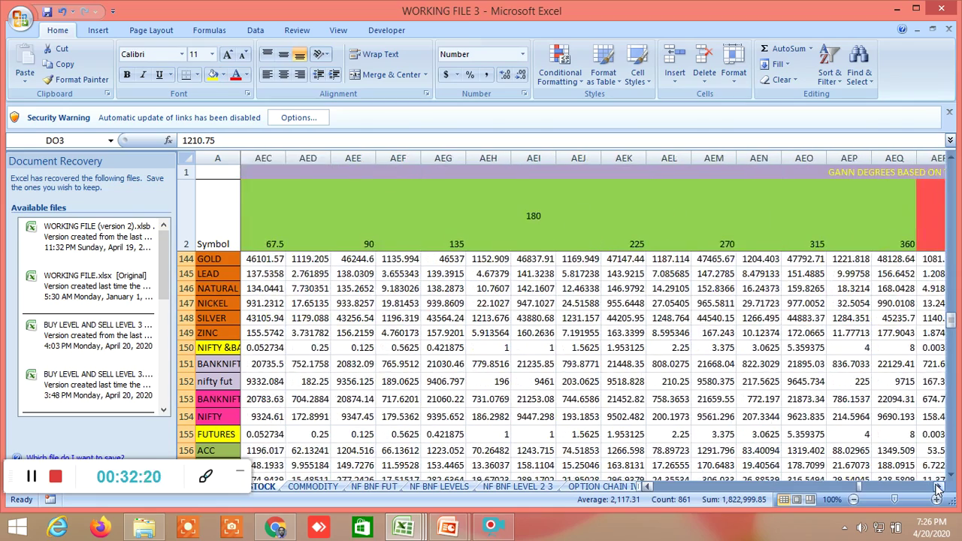
{"action": "left_click", "coordinate": [937, 489]}
{"action": "left_click", "coordinate": [937, 489]}
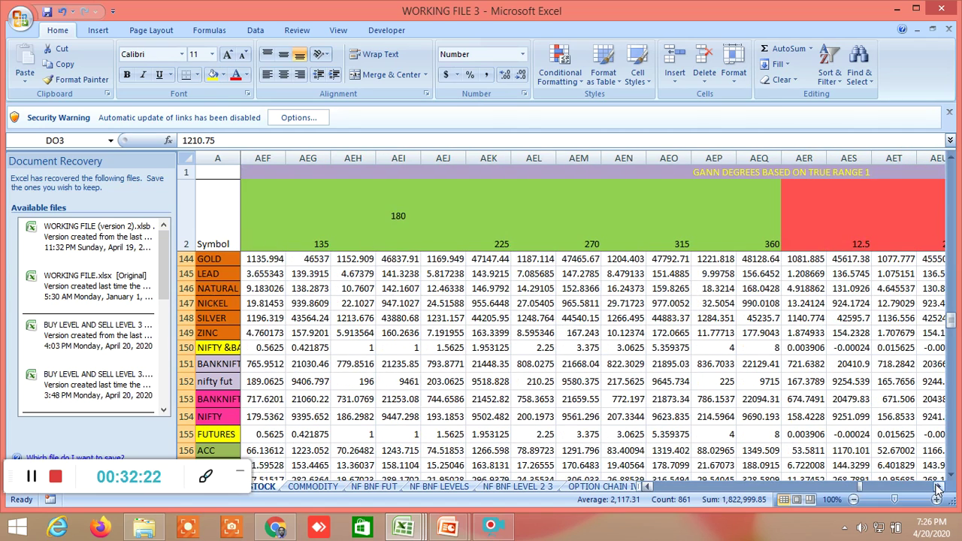
{"action": "left_click", "coordinate": [937, 489]}
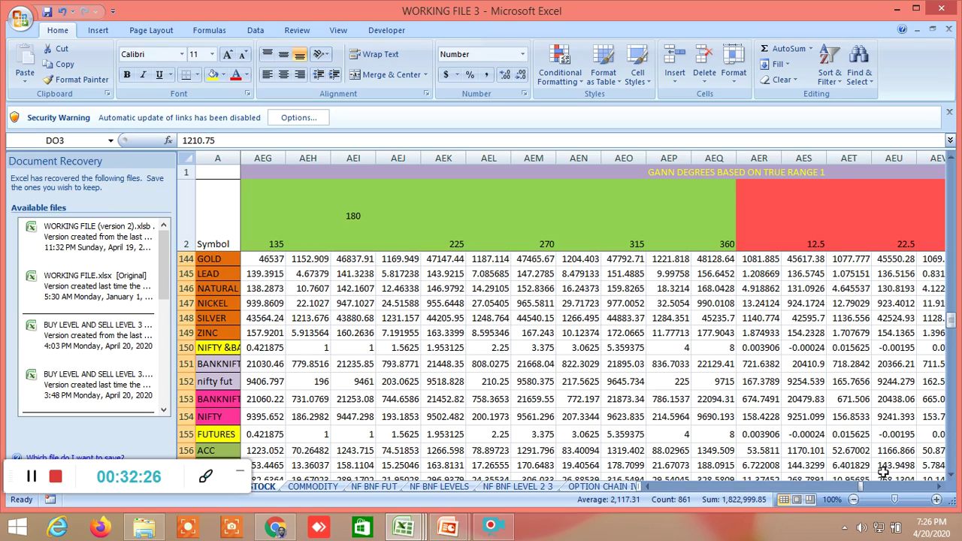
Review the upside degree levels up to 360 in the Gann degrees based on ATR 14.
{"action": "left_click", "coordinate": [940, 488]}
{"action": "left_click", "coordinate": [940, 488]}
{"action": "left_click", "coordinate": [939, 488]}
{"action": "left_click", "coordinate": [939, 488]}
{"action": "left_click", "coordinate": [939, 488]}
{"action": "left_click", "coordinate": [939, 487]}
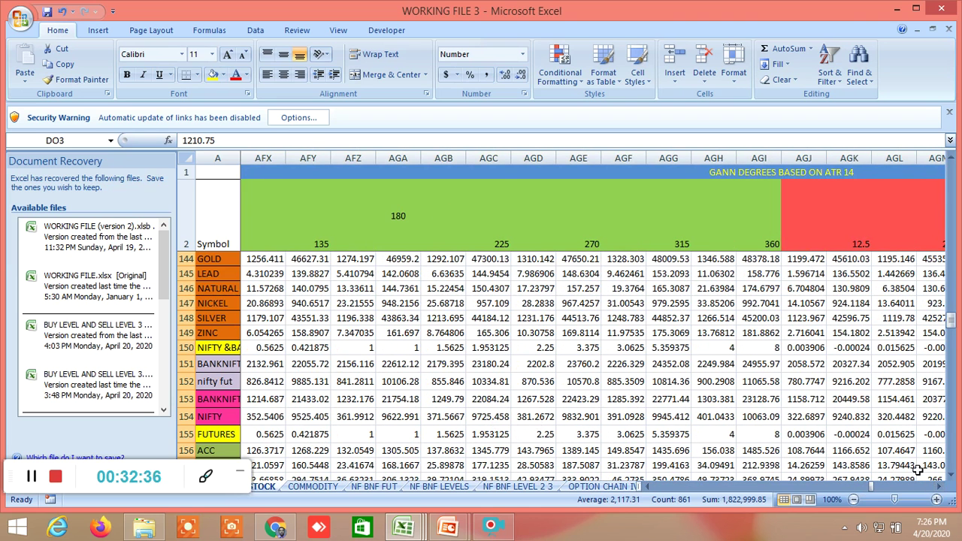
Review the downside targets up to T11 at the sheet's end and the STDEV-based buy entry with its targets.
{"action": "left_click", "coordinate": [940, 488]}
{"action": "left_click_drag", "start_coordinate": [939, 488], "coordinate": [941, 489]}
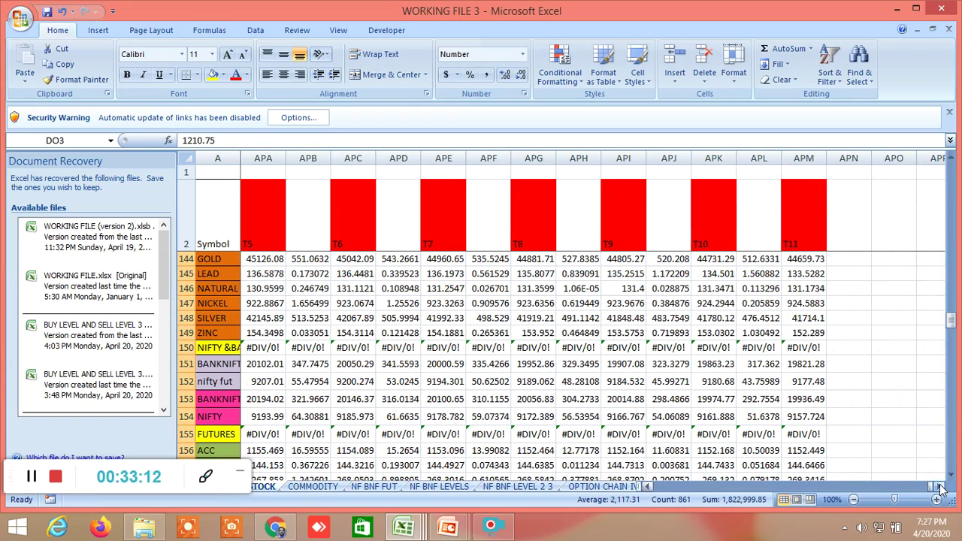
{"action": "left_click", "coordinate": [648, 487]}
{"action": "left_click_drag", "start_coordinate": [648, 487], "coordinate": [648, 487]}
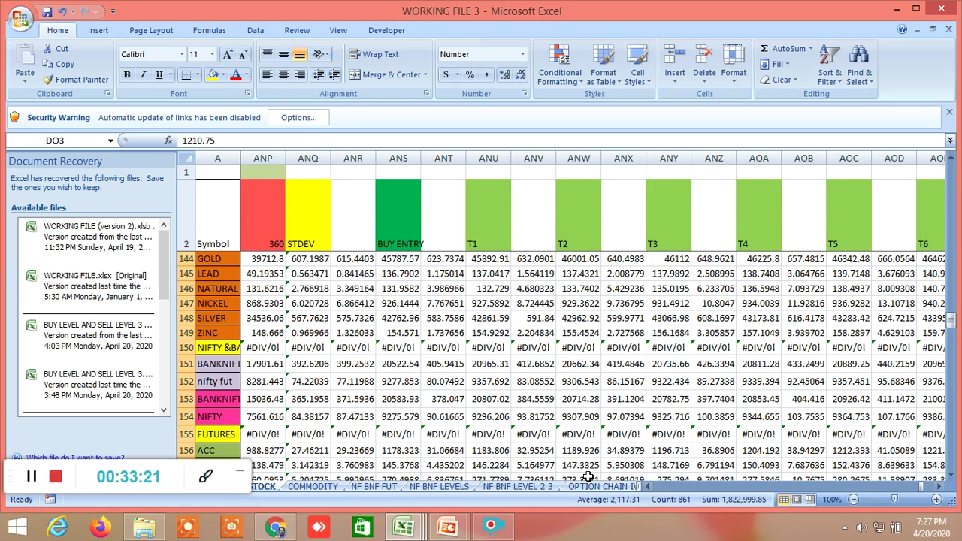
Examine the monthly Fibonacci levels linked with India VIX, covering the bottom targets, mid levels and buy targets T1–T5.
{"action": "left_click_drag", "start_coordinate": [648, 487], "coordinate": [648, 487]}
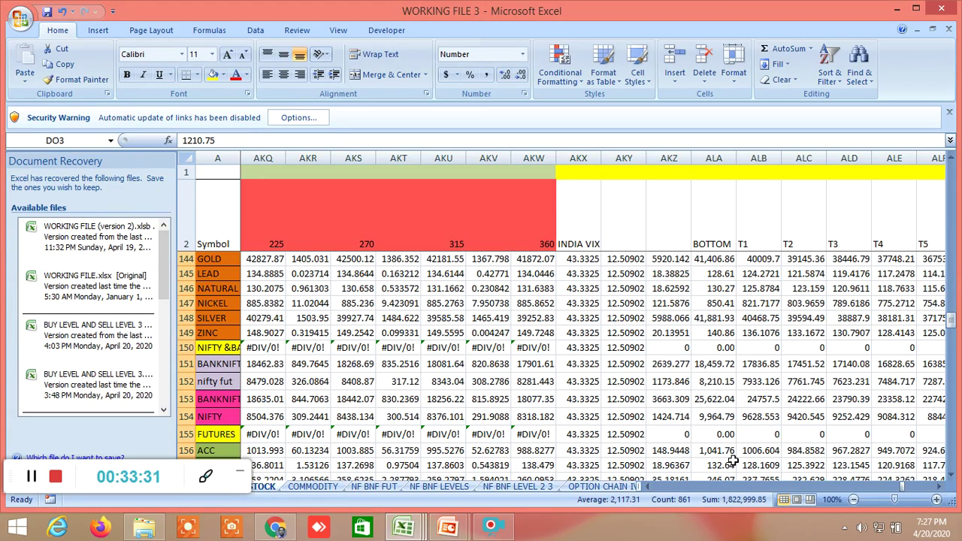
{"action": "scroll", "coordinate": [677, 404], "scroll_direction": "down", "scroll_amount": 2}
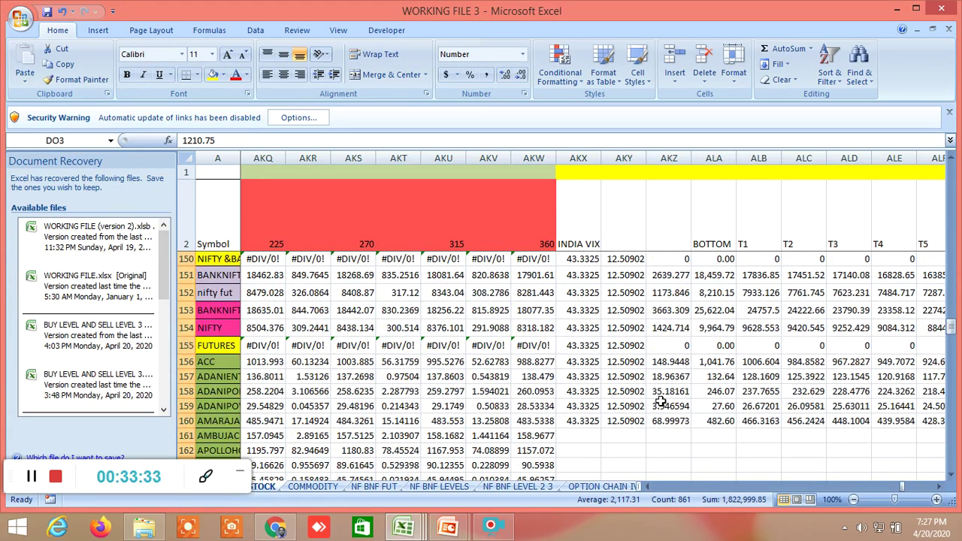
{"action": "scroll", "coordinate": [658, 401], "scroll_direction": "up", "scroll_amount": 2}
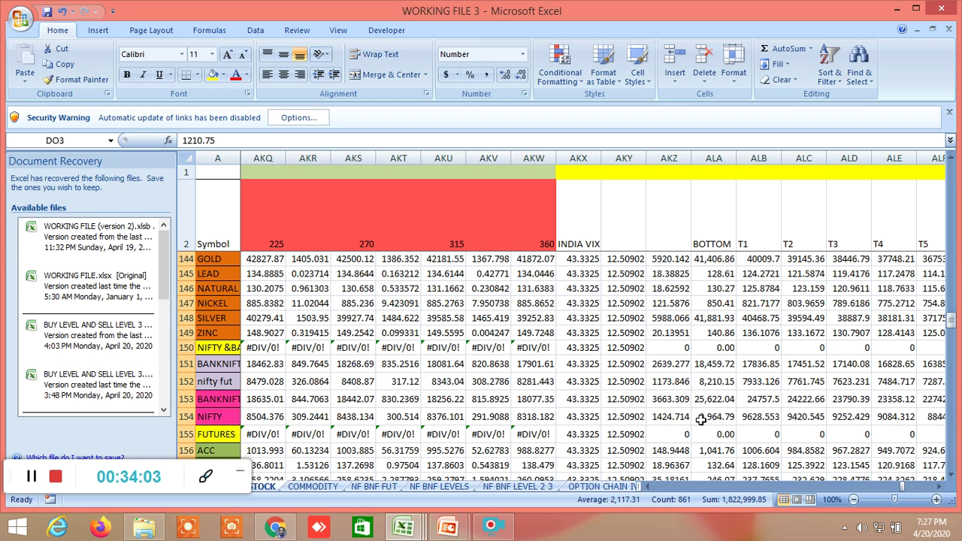
{"action": "left_click", "coordinate": [941, 487]}
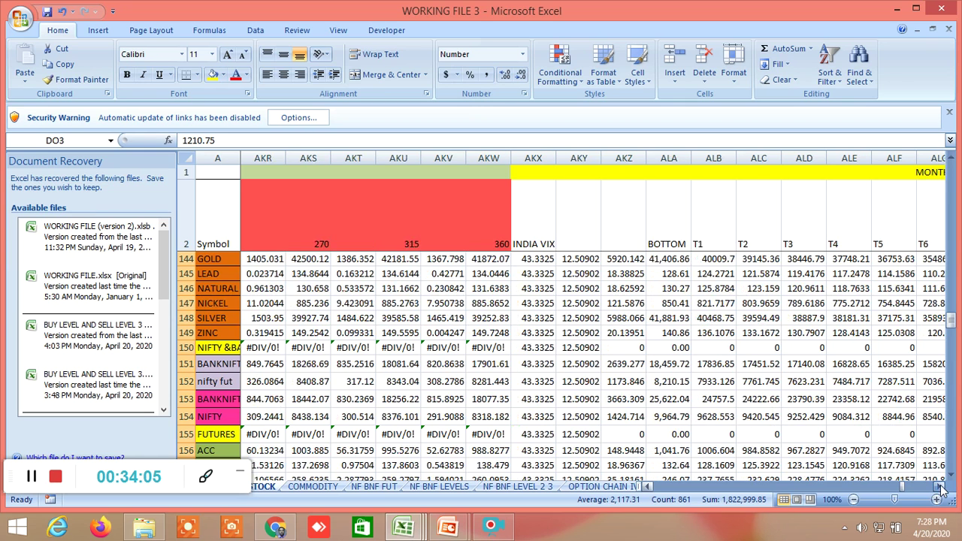
{"action": "left_click", "coordinate": [941, 488]}
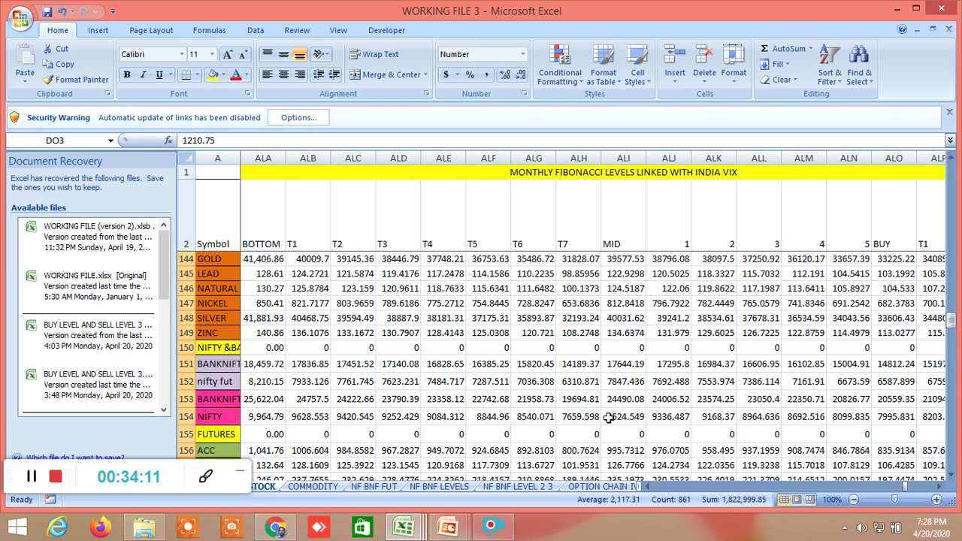
{"action": "left_click", "coordinate": [936, 487]}
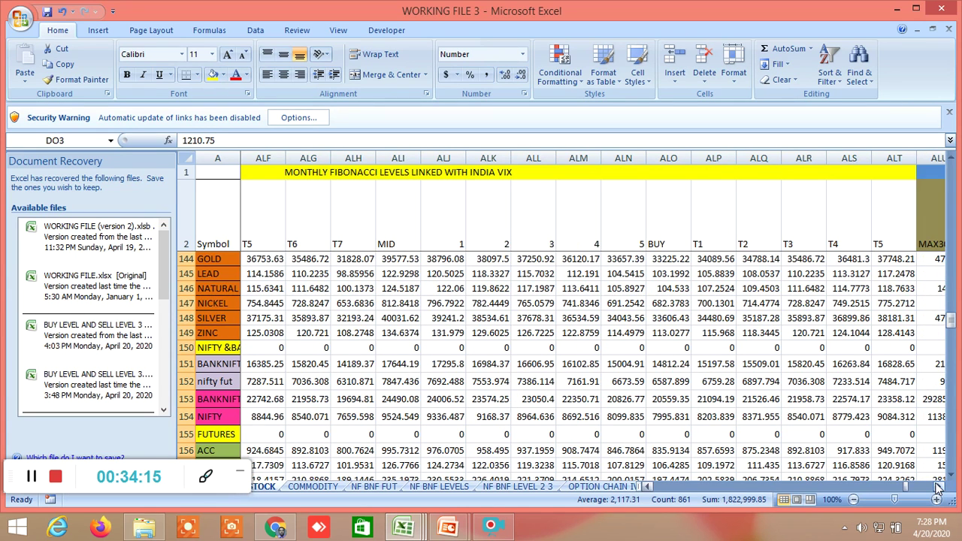
{"action": "left_click", "coordinate": [936, 487]}
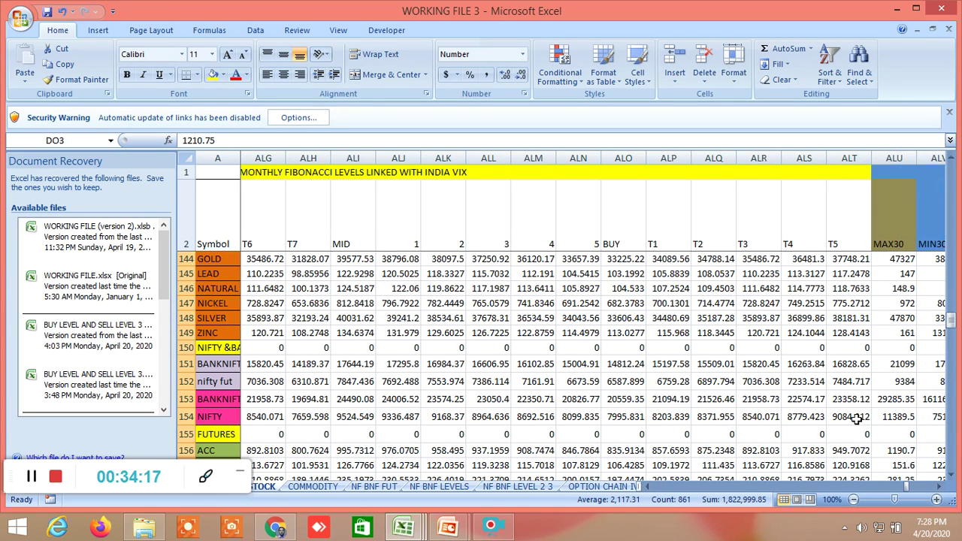